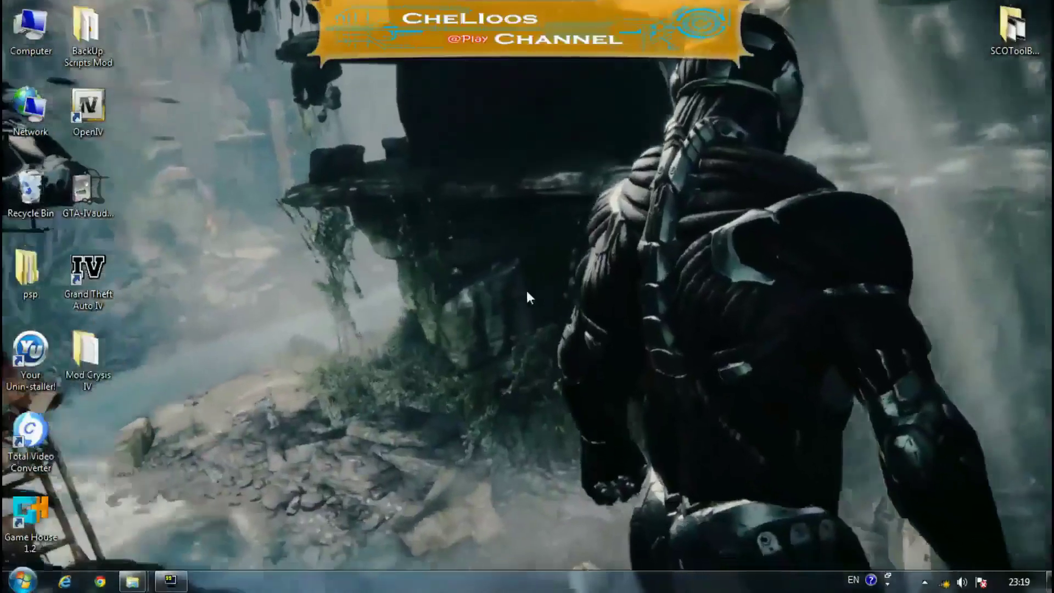
click(88, 109)
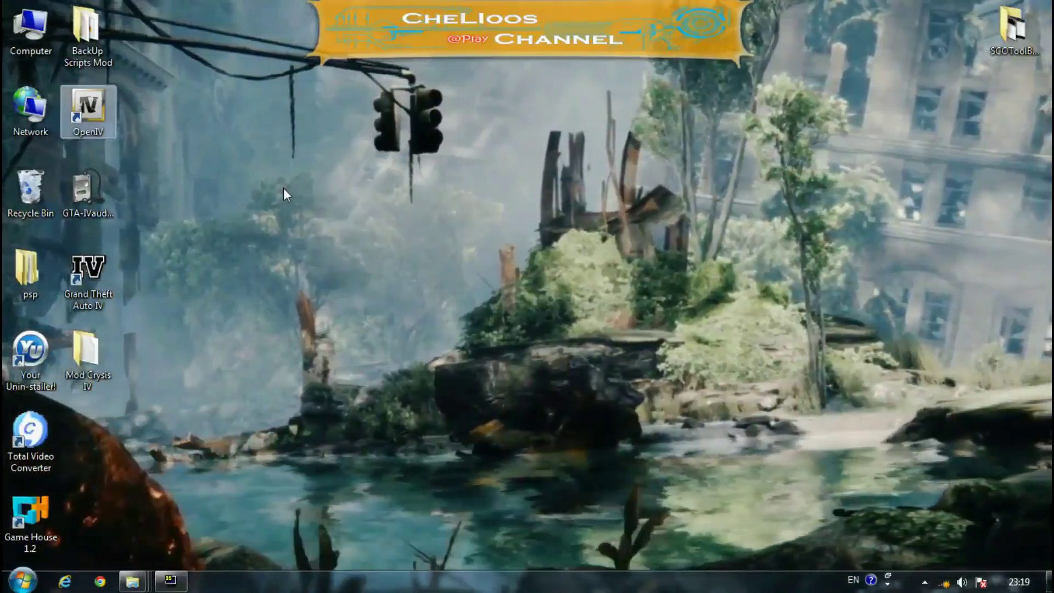
click(283, 187)
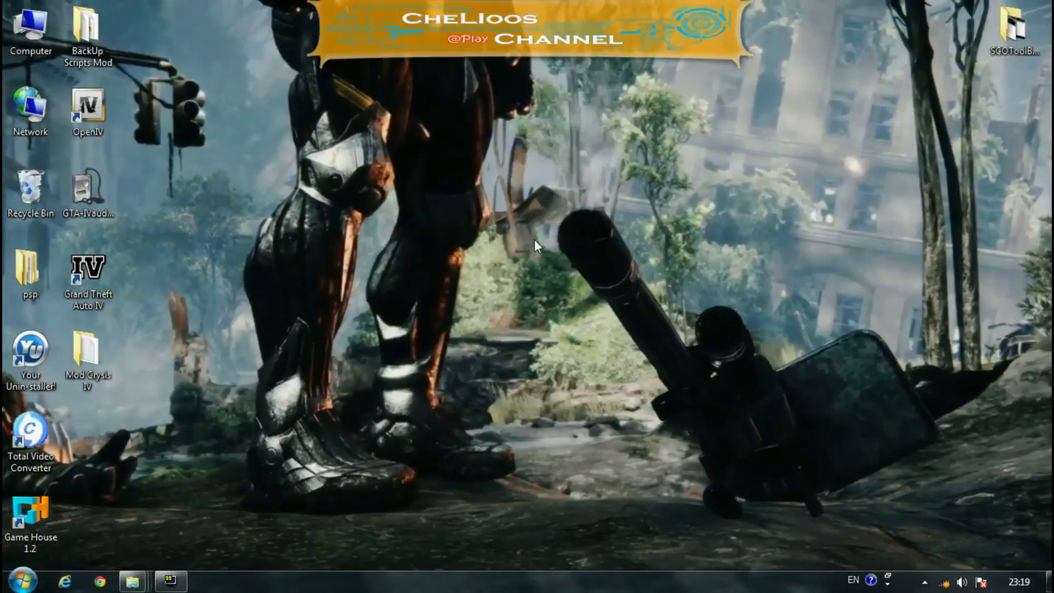
right_click(547, 237)
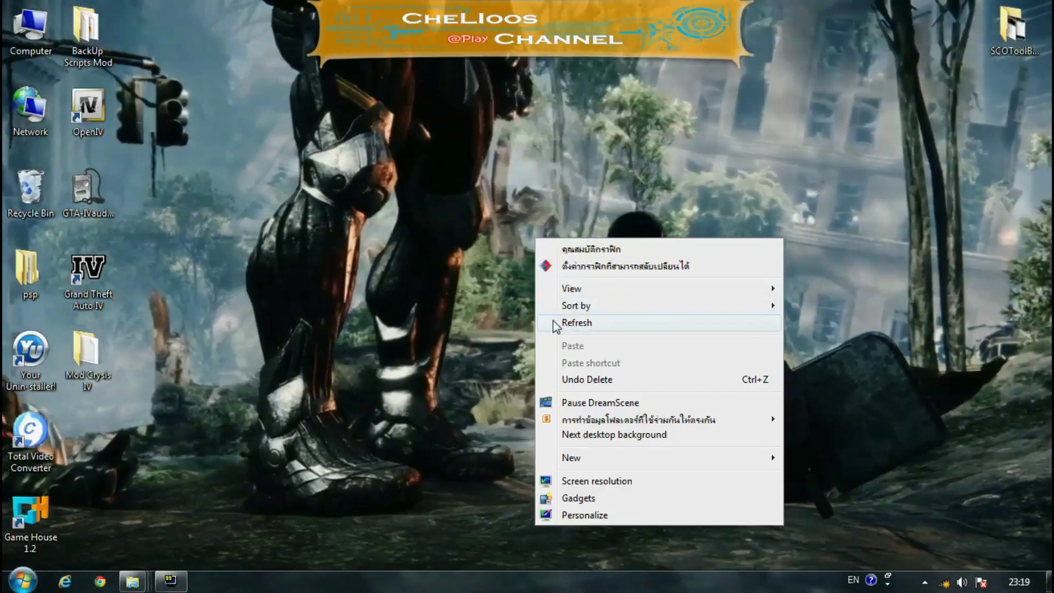
click(555, 321)
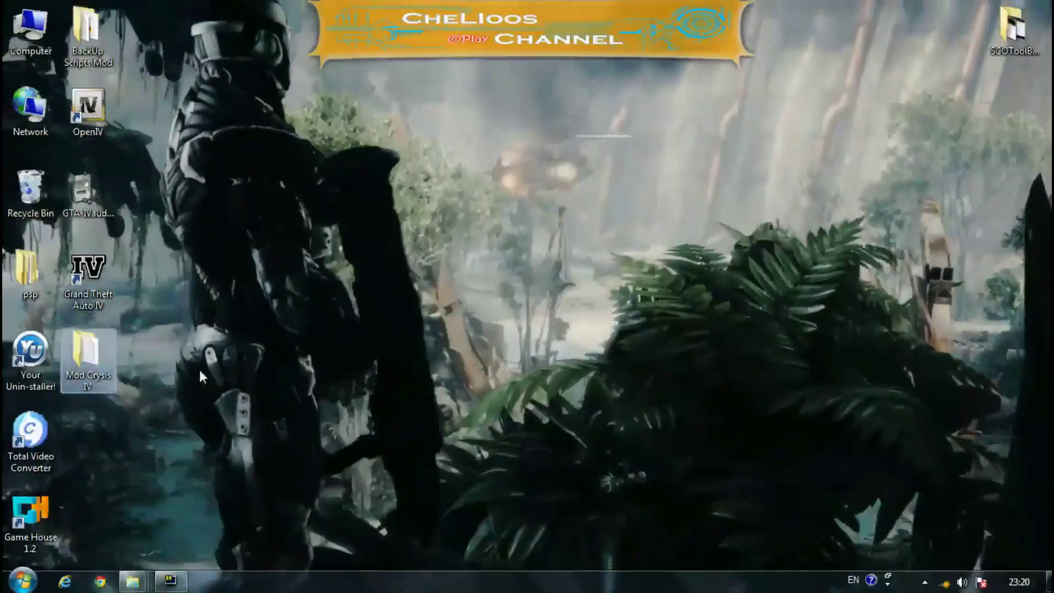
Open the Mod Crysis IV folder from the desktop and move its window clear of the desktop icons.
double_click(104, 354)
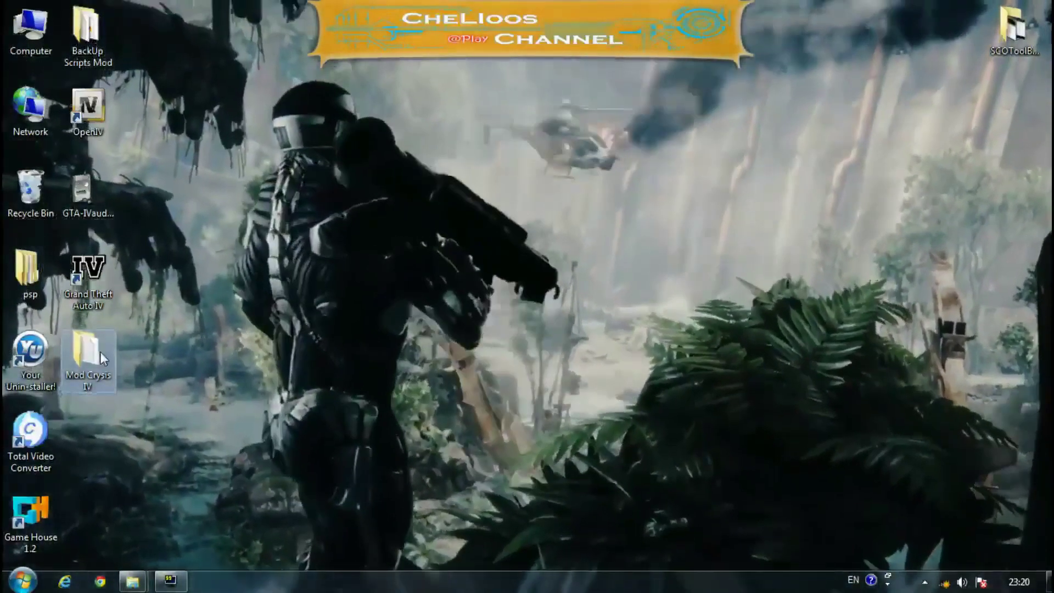
drag(363, 29, 499, 138)
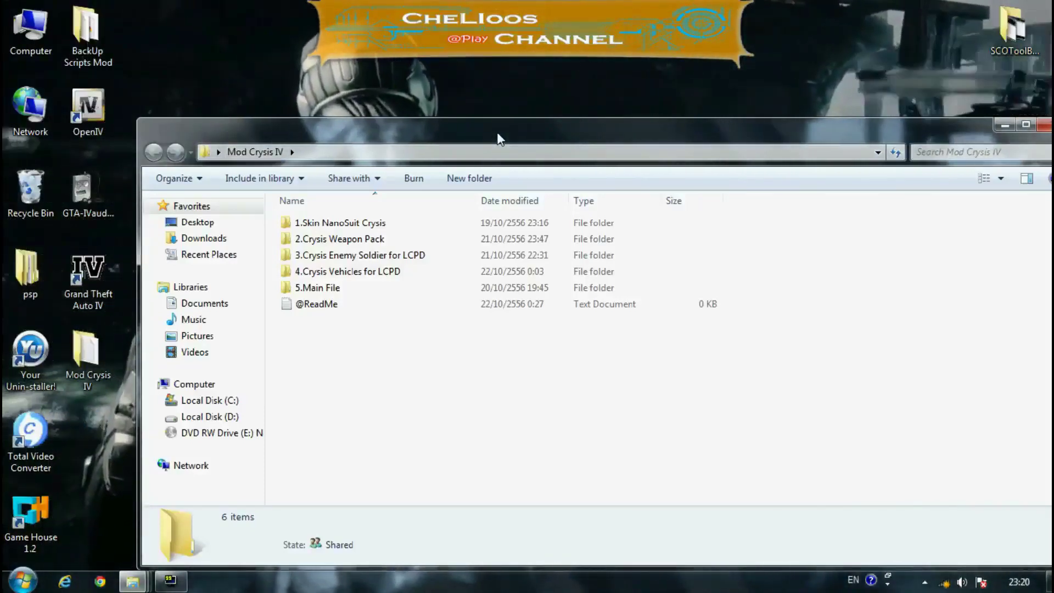
click(324, 304)
key(Up)
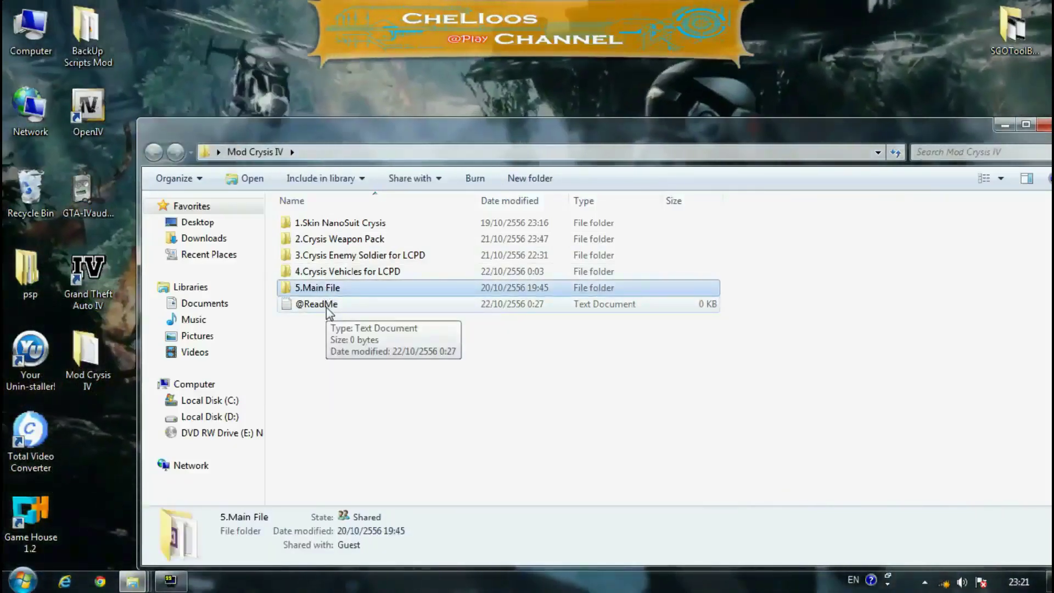
drag(320, 138, 370, 136)
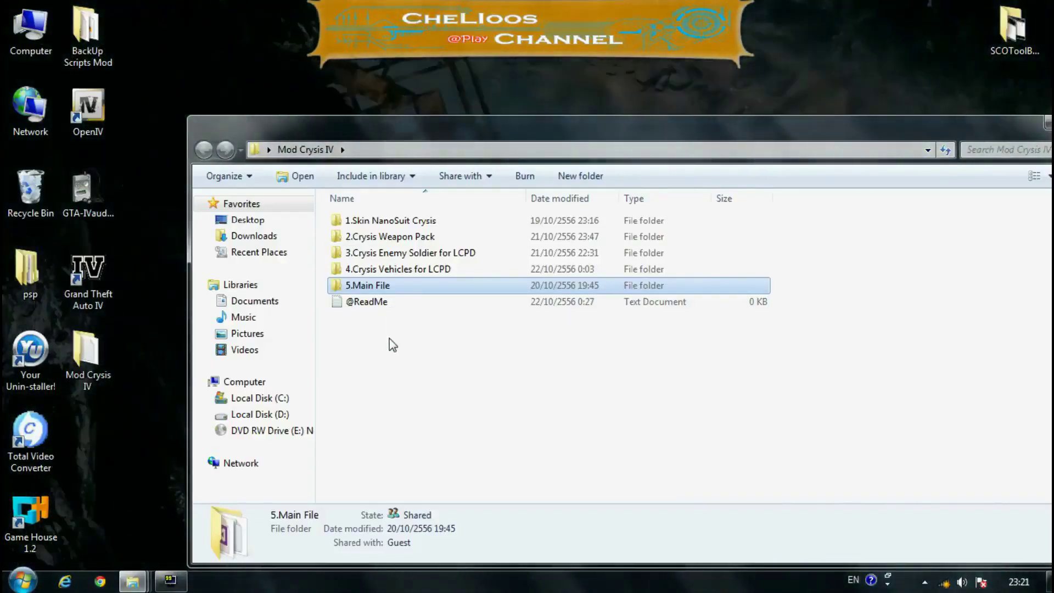
drag(404, 355, 356, 225)
drag(376, 329, 377, 357)
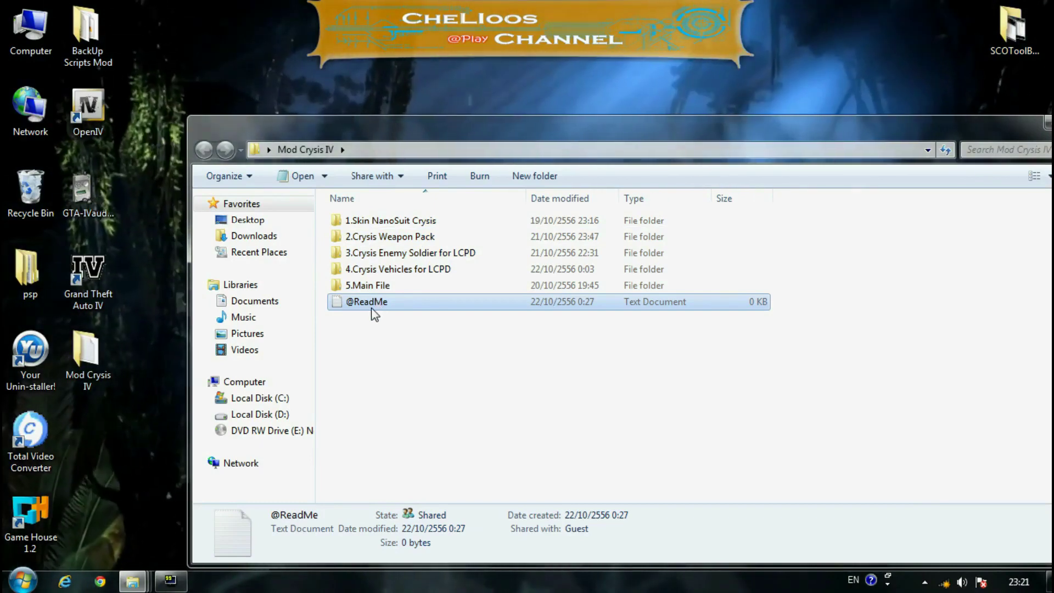
click(380, 352)
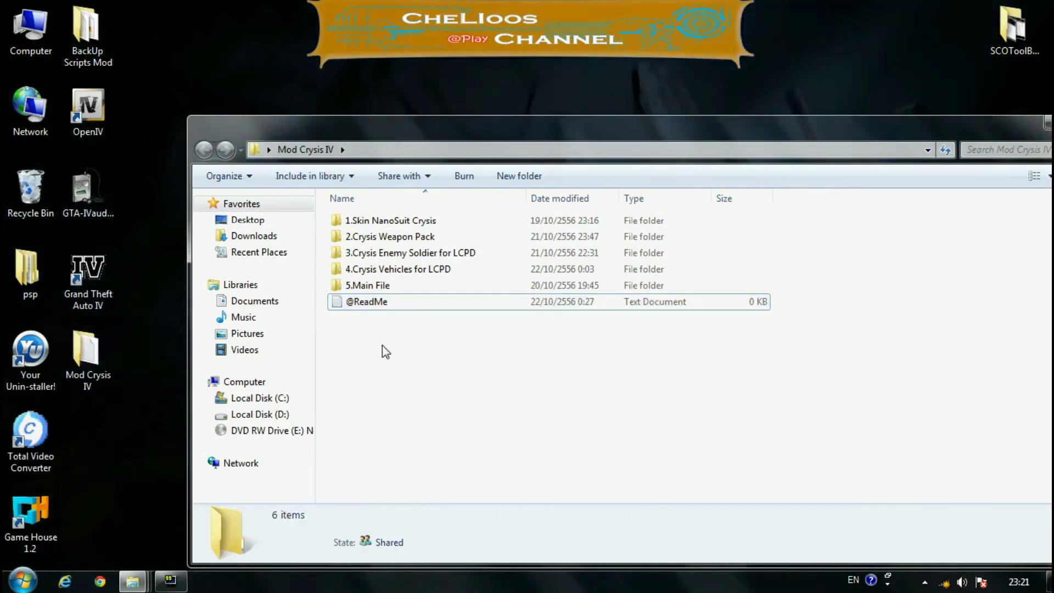
click(374, 222)
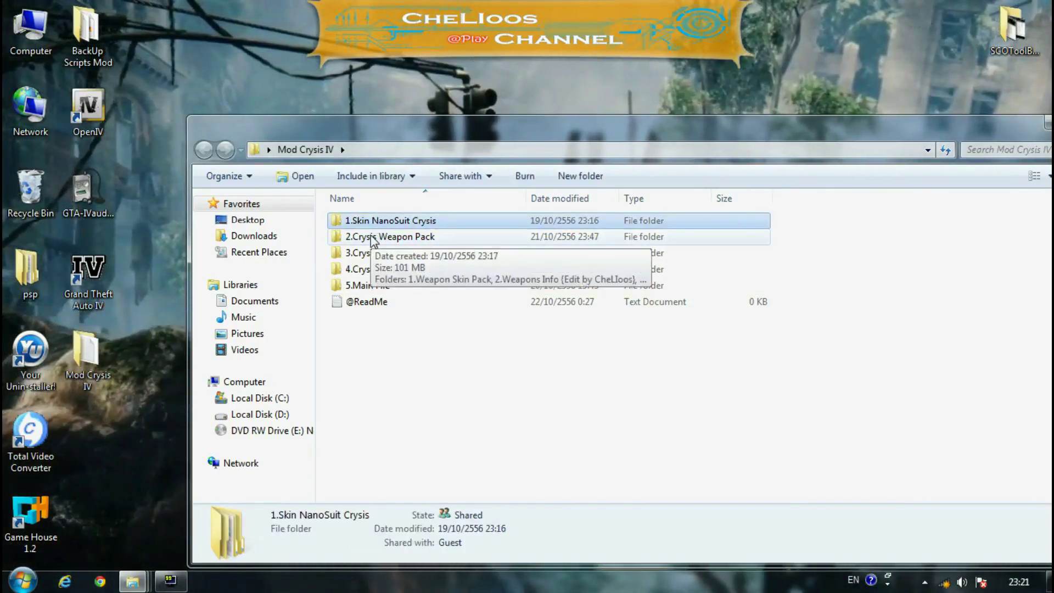
click(372, 238)
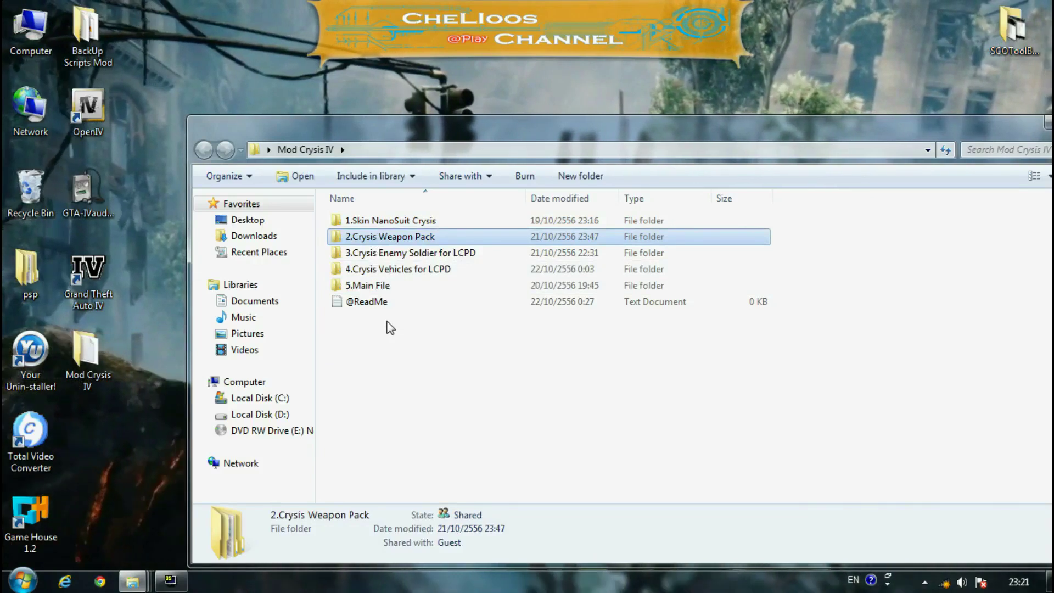
key(Down)
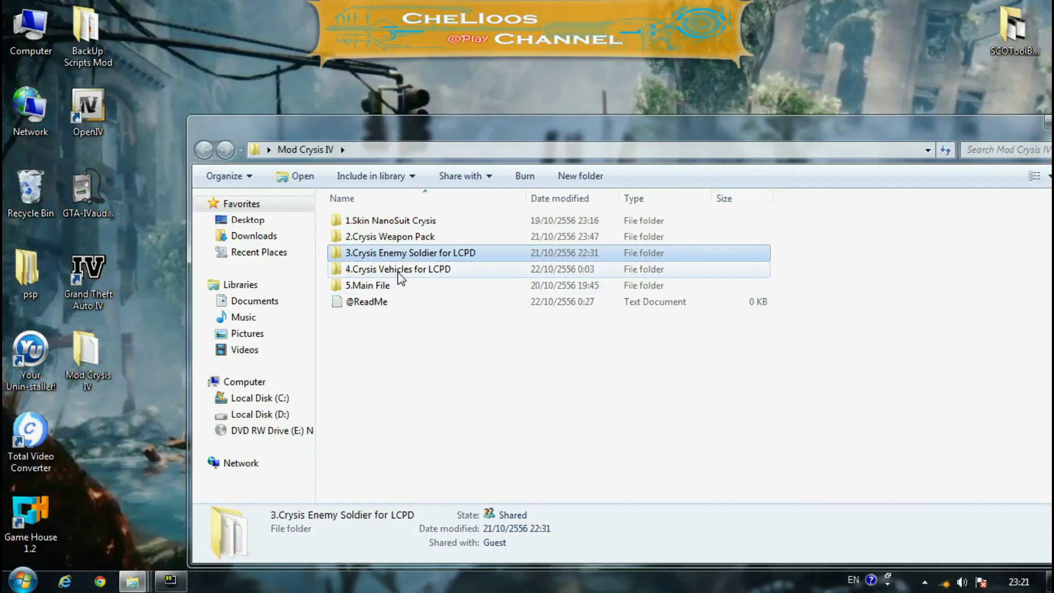
key(Down)
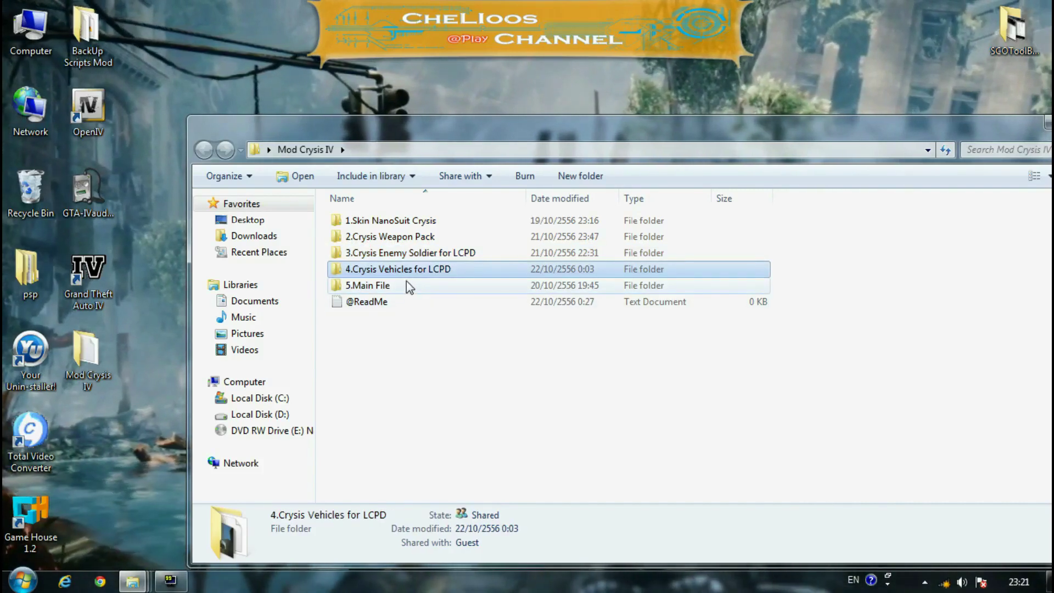
key(Down)
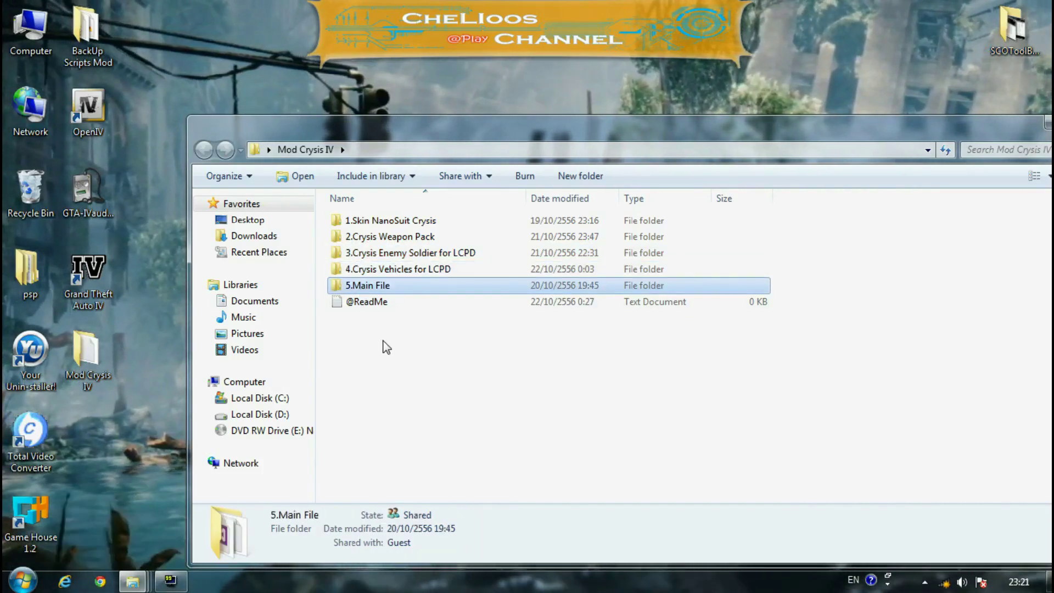
drag(416, 346, 384, 299)
Make room beside the folder window, run OpenIV as administrator and choose Grand Theft Auto IV for Windows.
drag(512, 134, 651, 121)
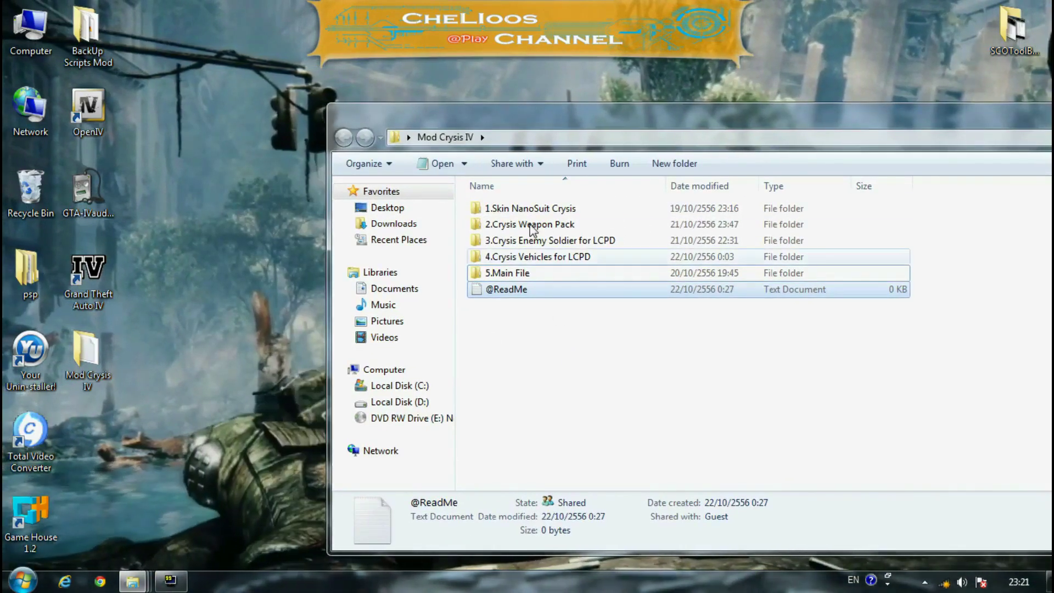
drag(518, 111, 549, 120)
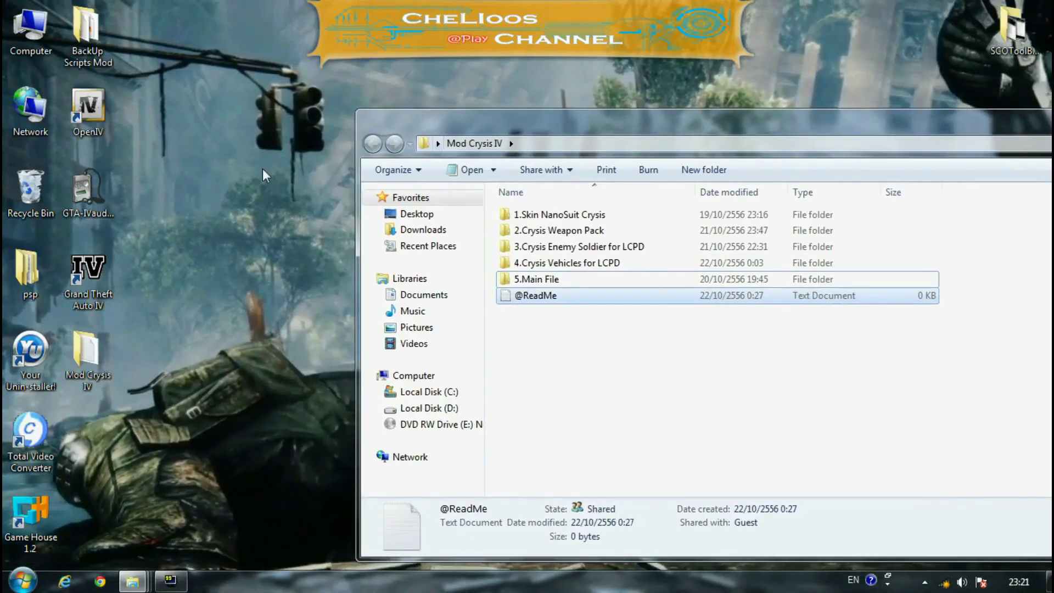
click(96, 118)
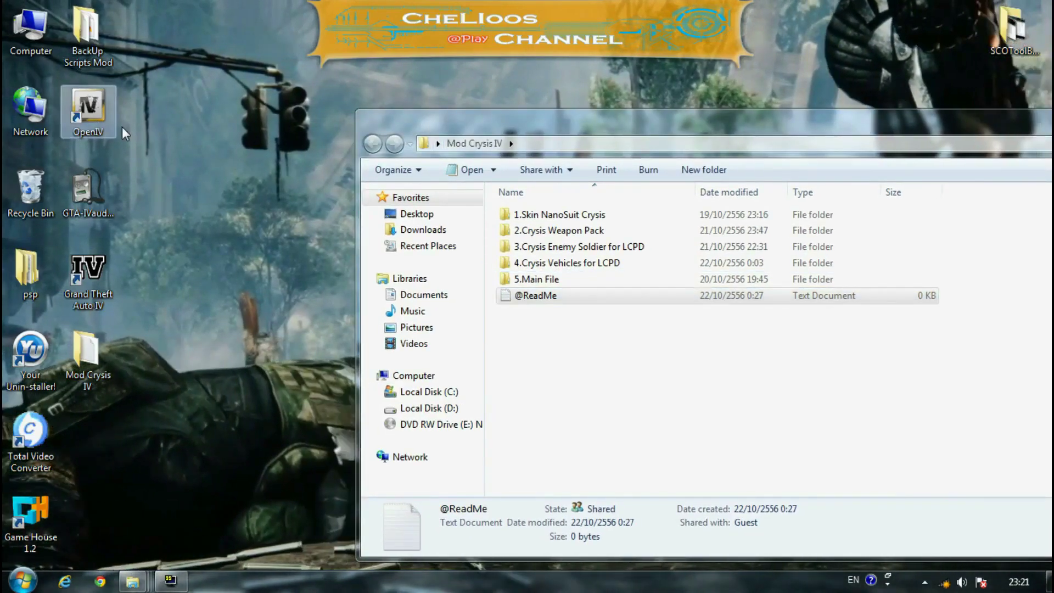
right_click(91, 98)
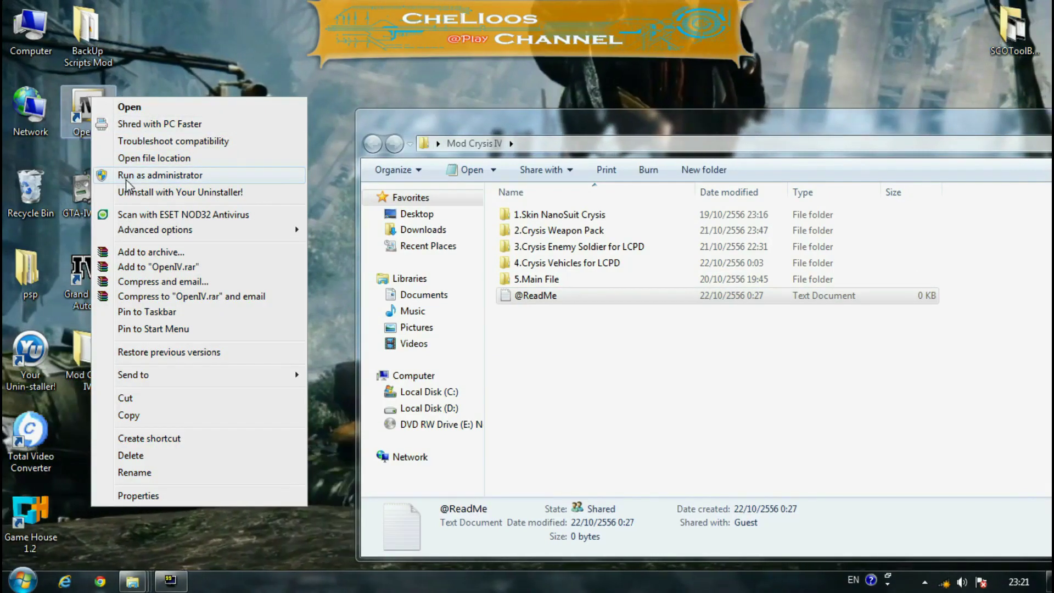
click(131, 175)
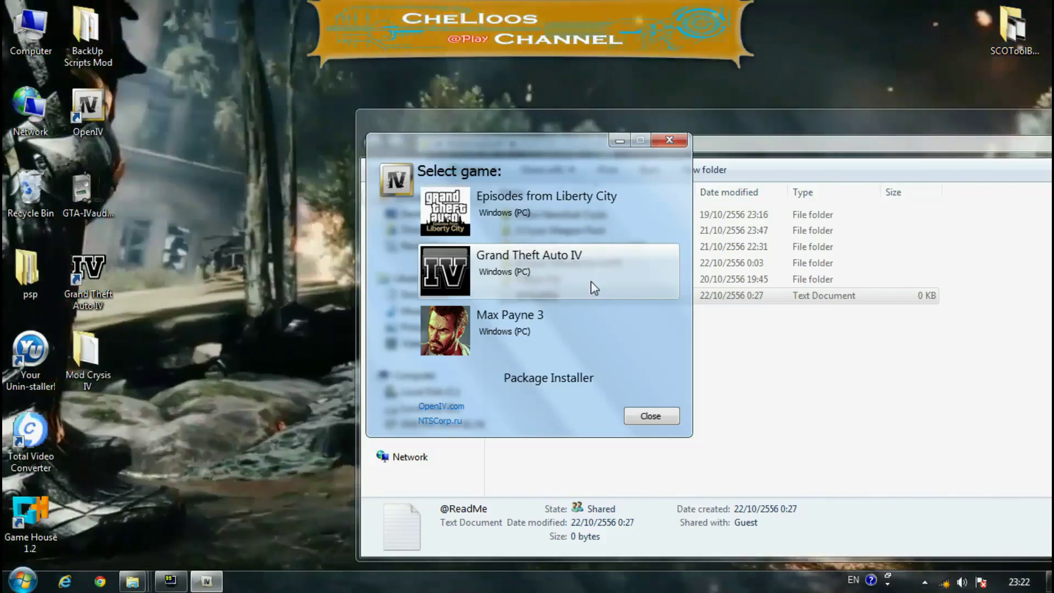
click(592, 283)
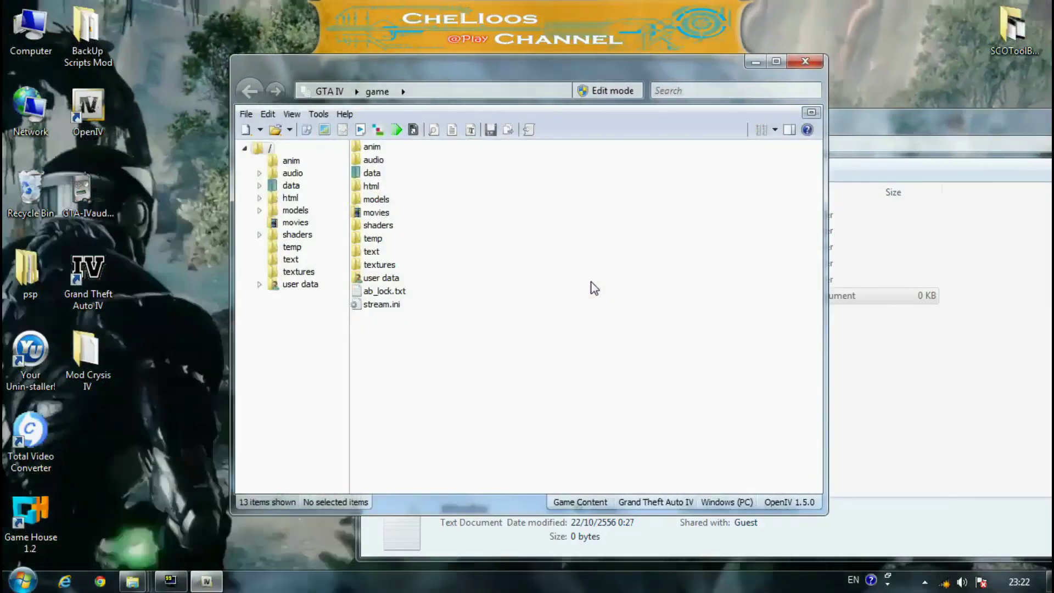
Enable edit mode in OpenIV, accept its warning, and arrange the OpenIV and Mod Crysis IV windows side by side.
drag(464, 80, 258, 90)
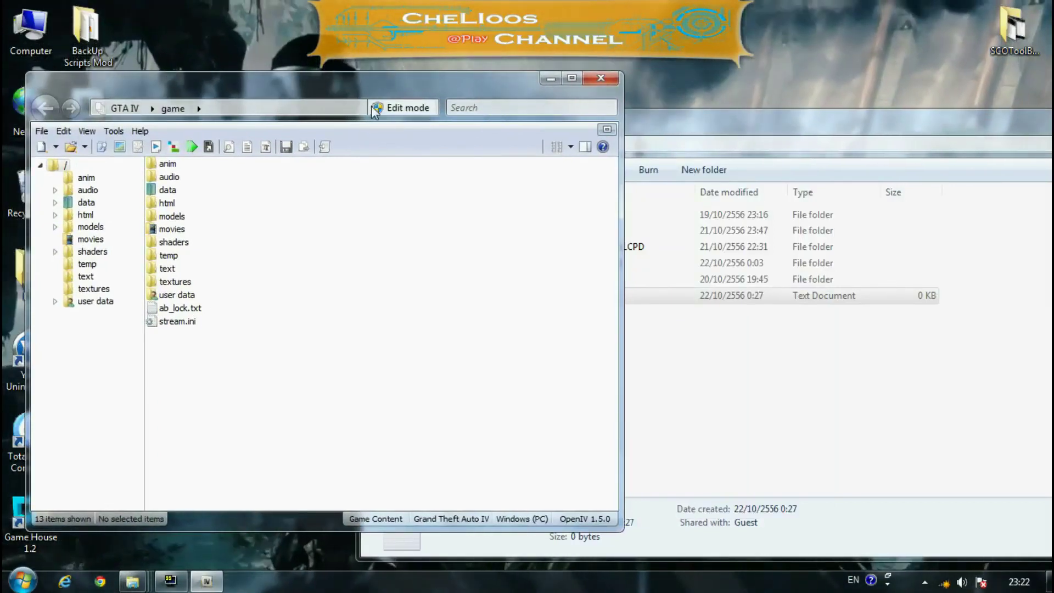
click(403, 108)
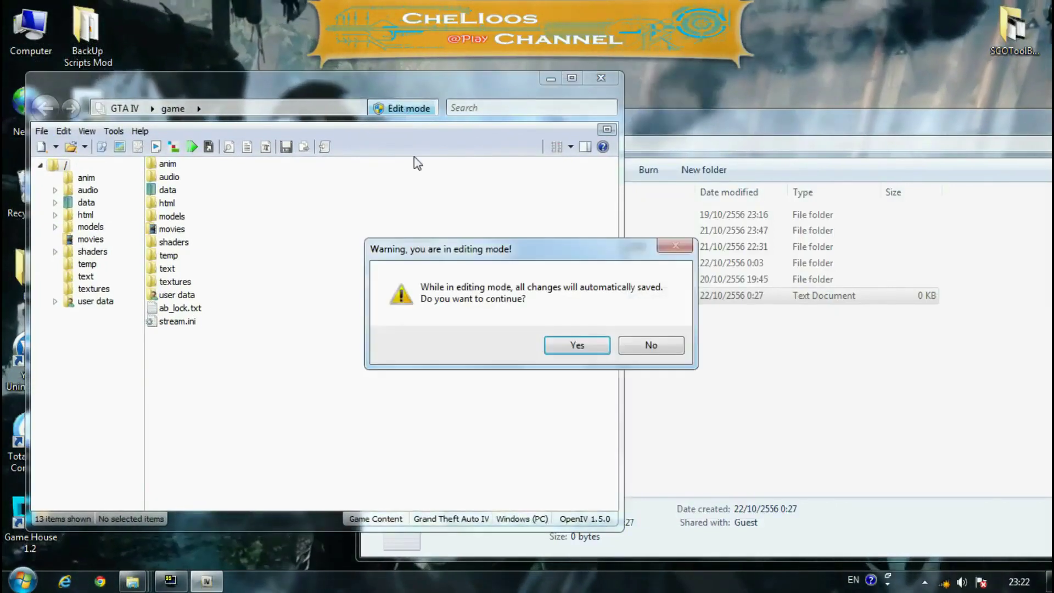
click(564, 347)
drag(637, 130, 694, 129)
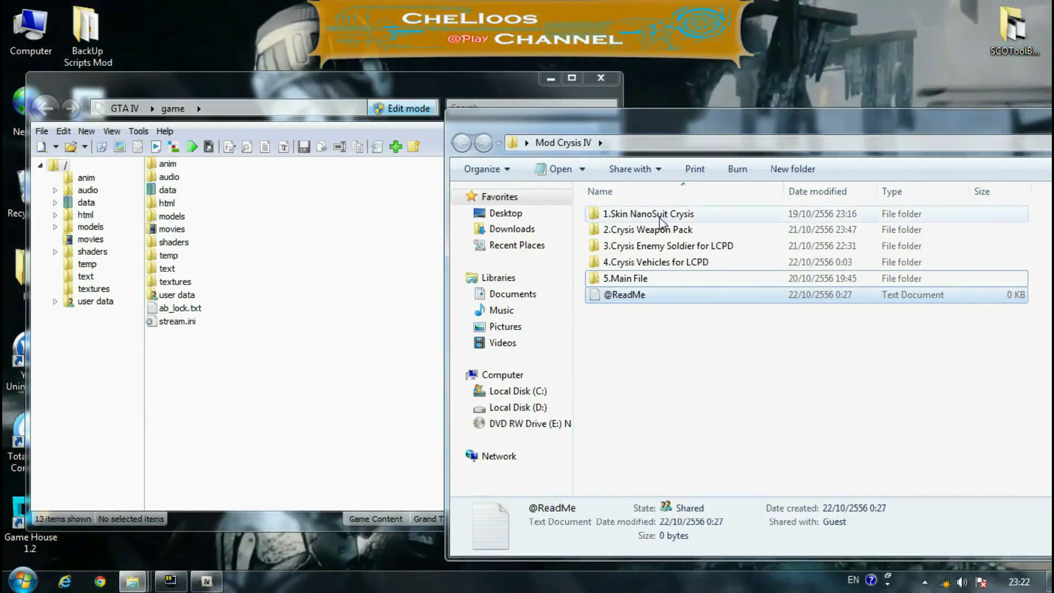
Open the 1.Skin NanoSuit Crysis folder inside Mod Crysis IV.
click(638, 217)
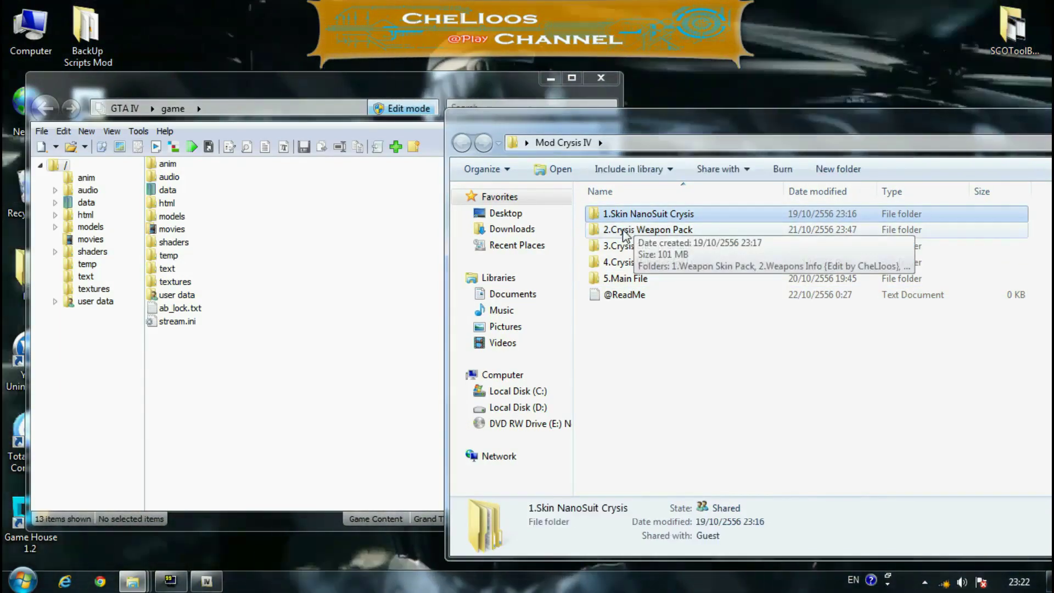
key(Down)
double_click(624, 219)
Look through the available NanoSuit skin folders, from Crysis 2 NanoSuit 4.0 to Nanosuit (Crysis 3).
drag(711, 377, 637, 221)
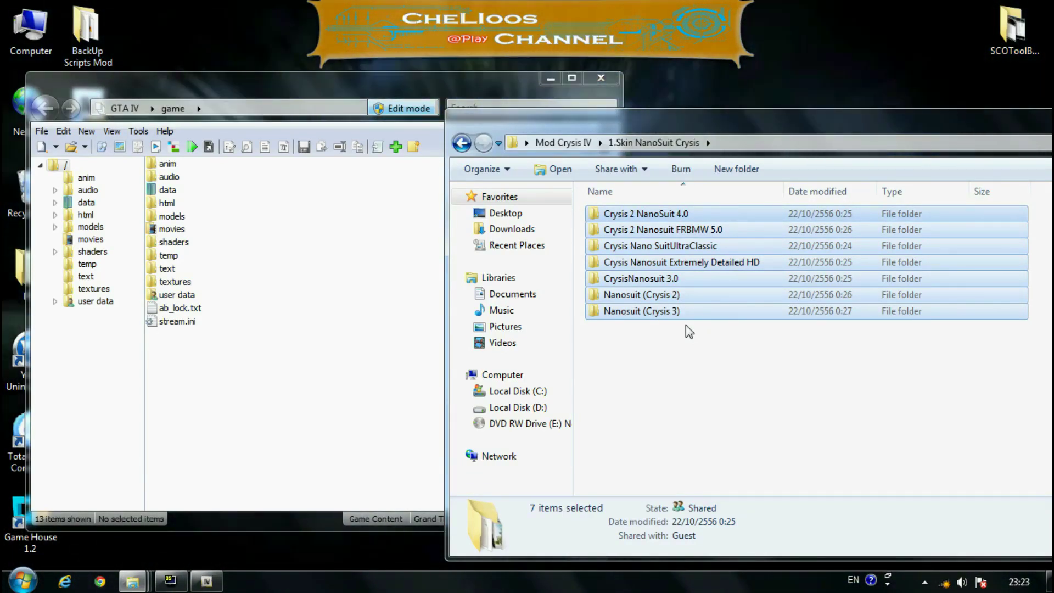
click(673, 353)
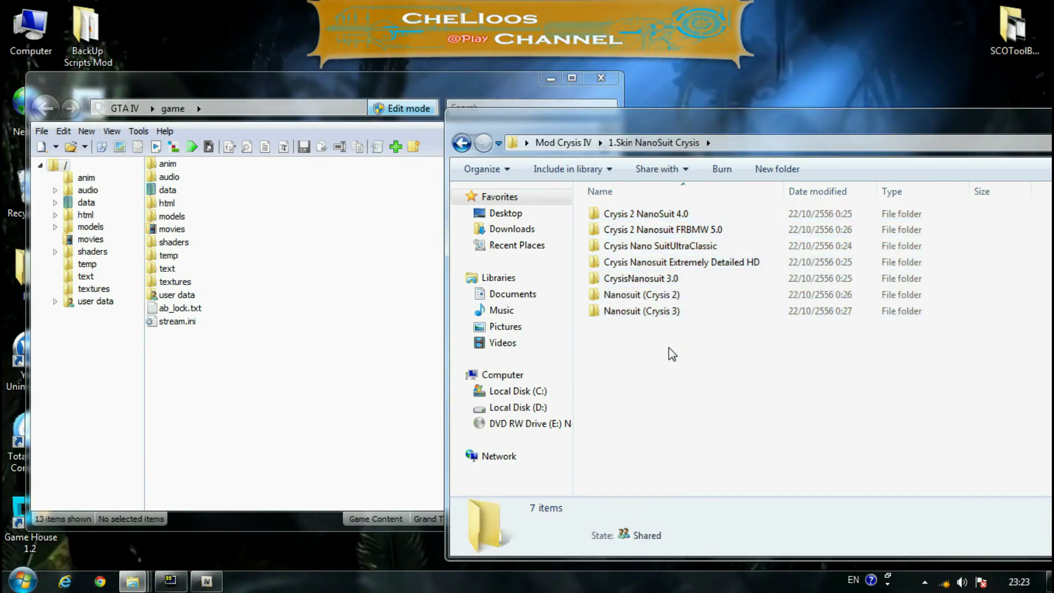
click(642, 230)
click(644, 247)
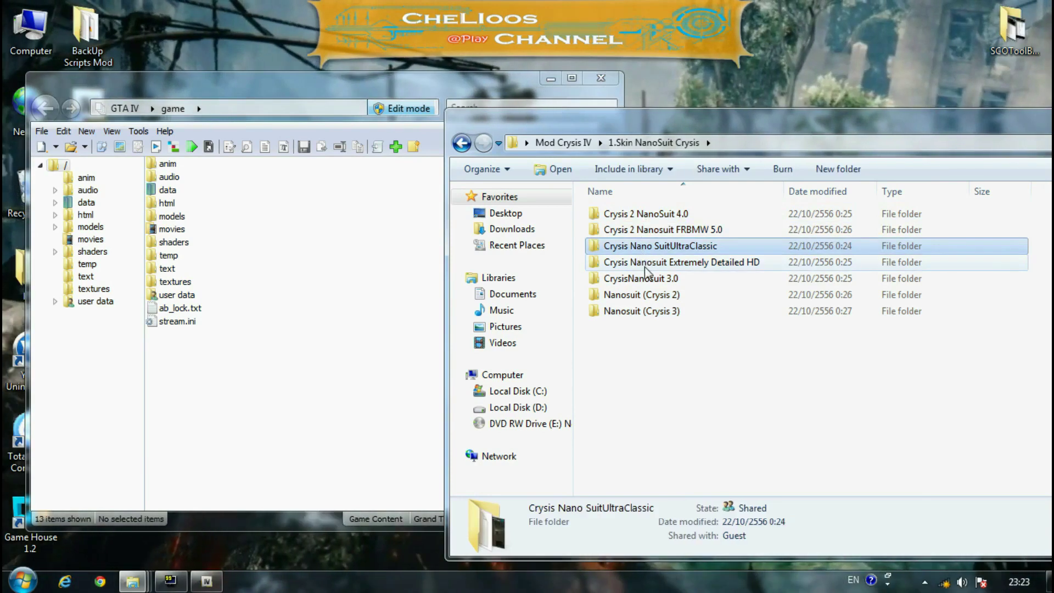
click(646, 264)
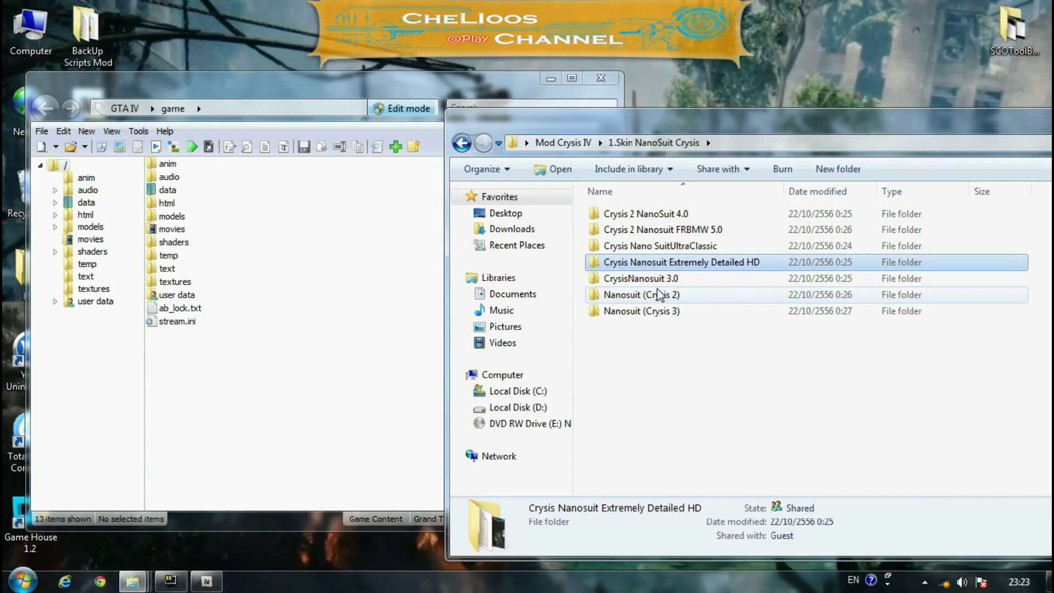
click(658, 280)
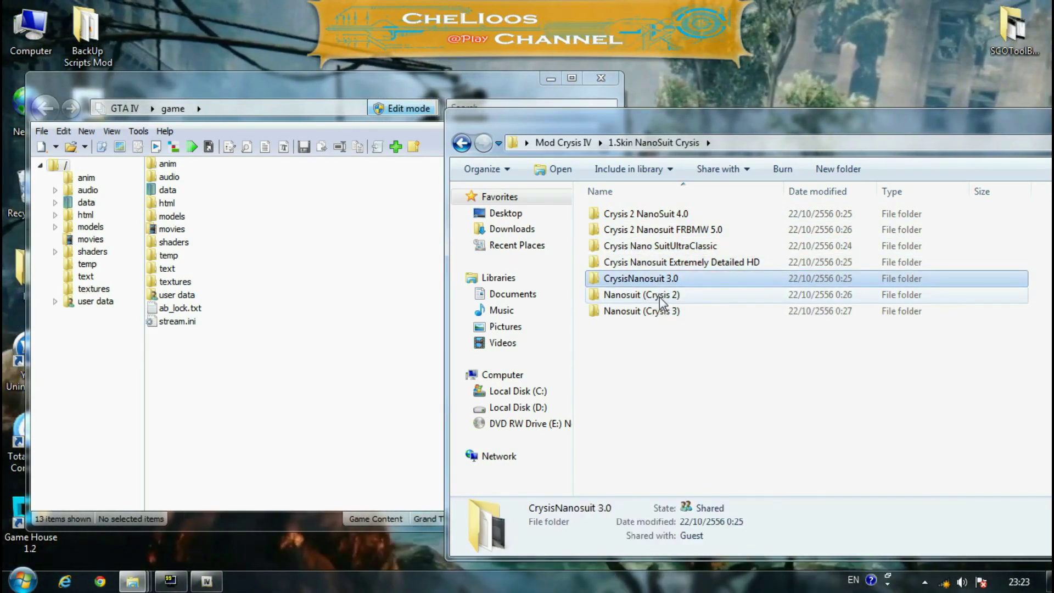
click(661, 296)
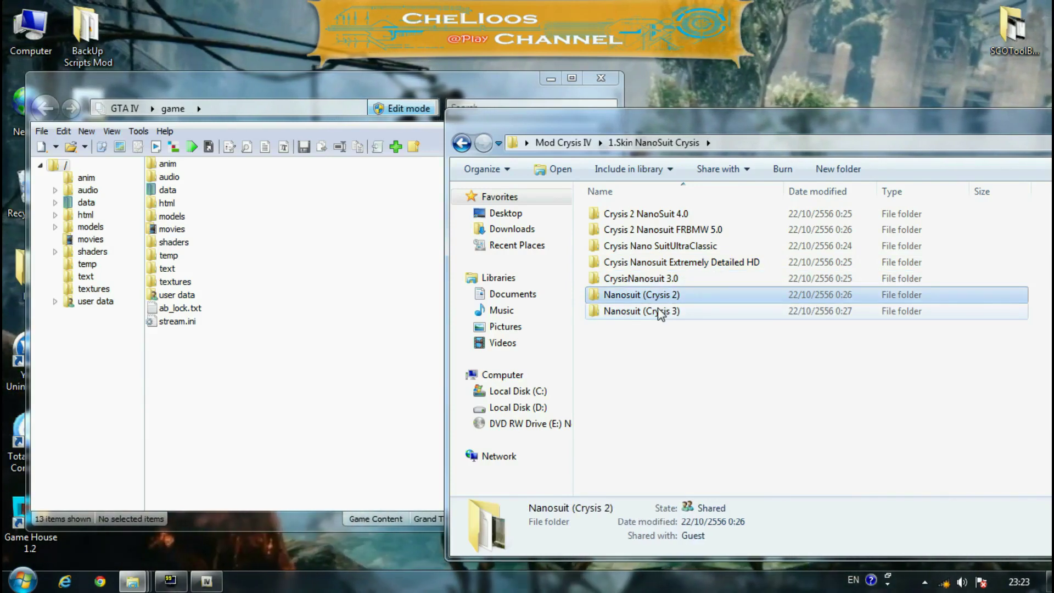
click(660, 312)
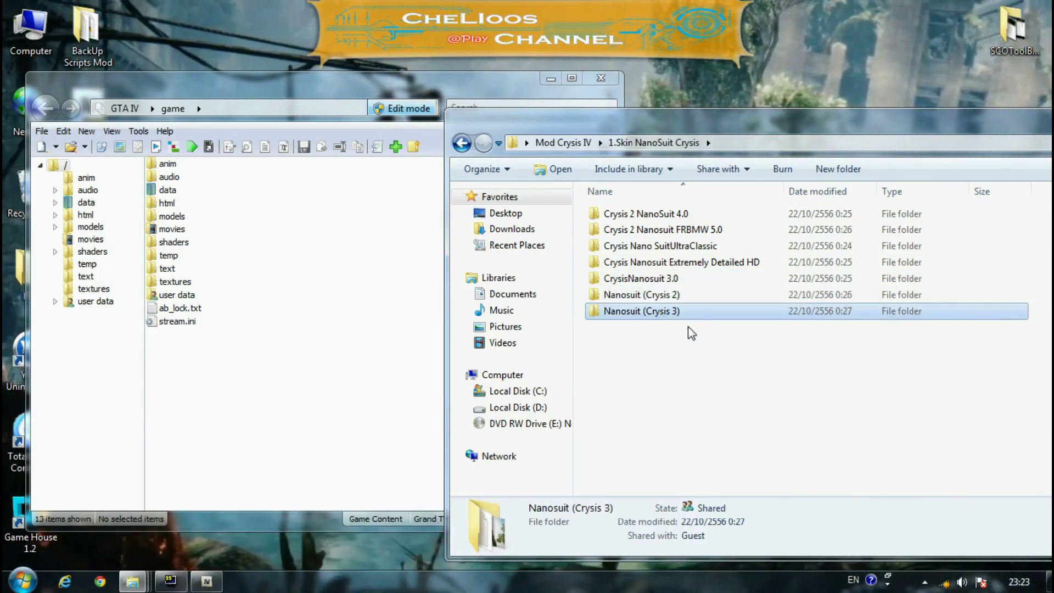
click(684, 333)
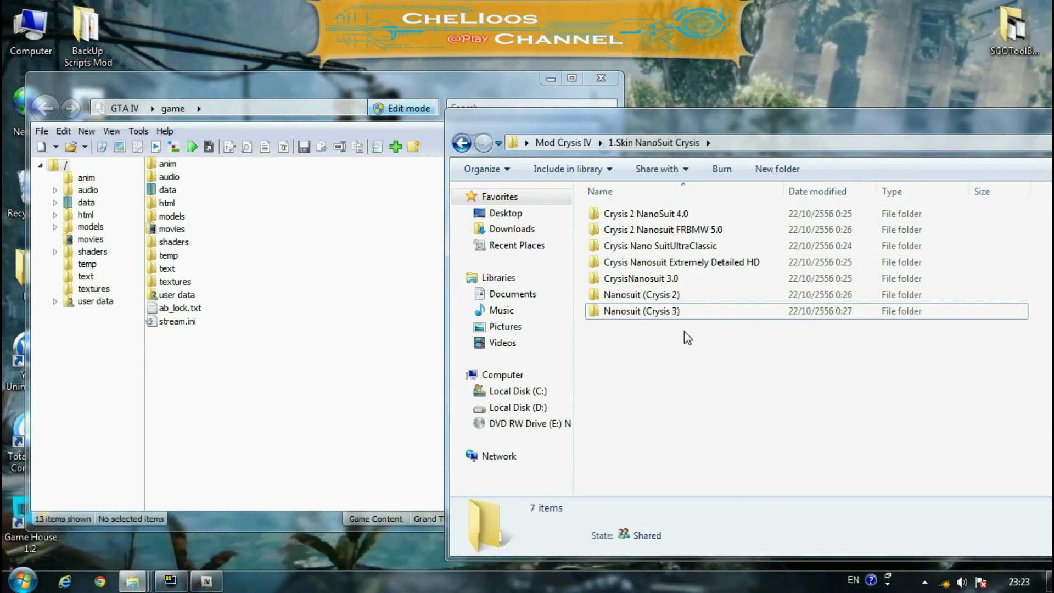
Open the Nanosuit (Crysis 2) skin folder and view its JPEG preview image.
double_click(643, 294)
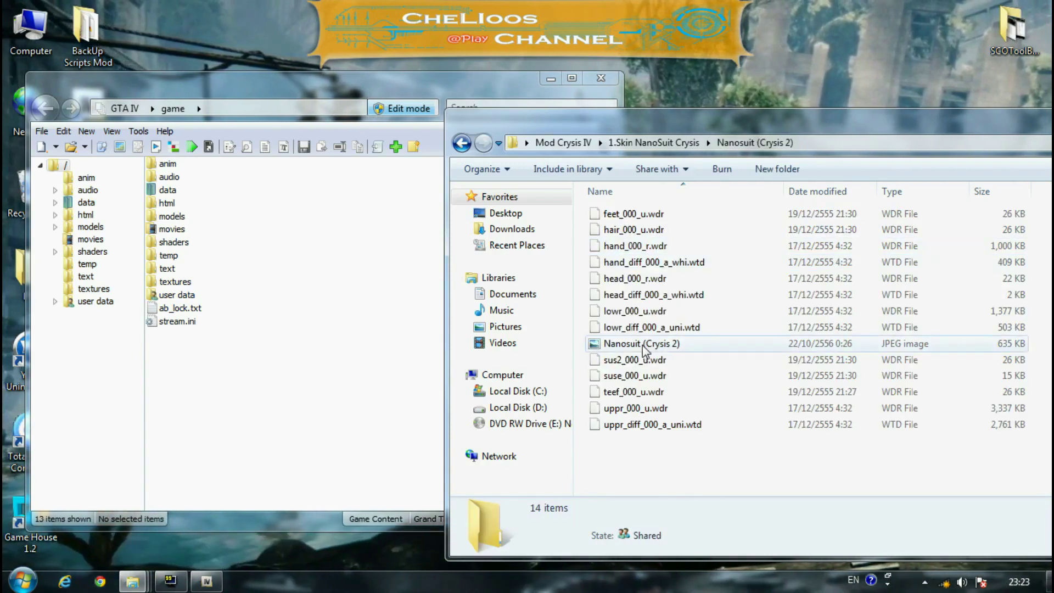
click(645, 346)
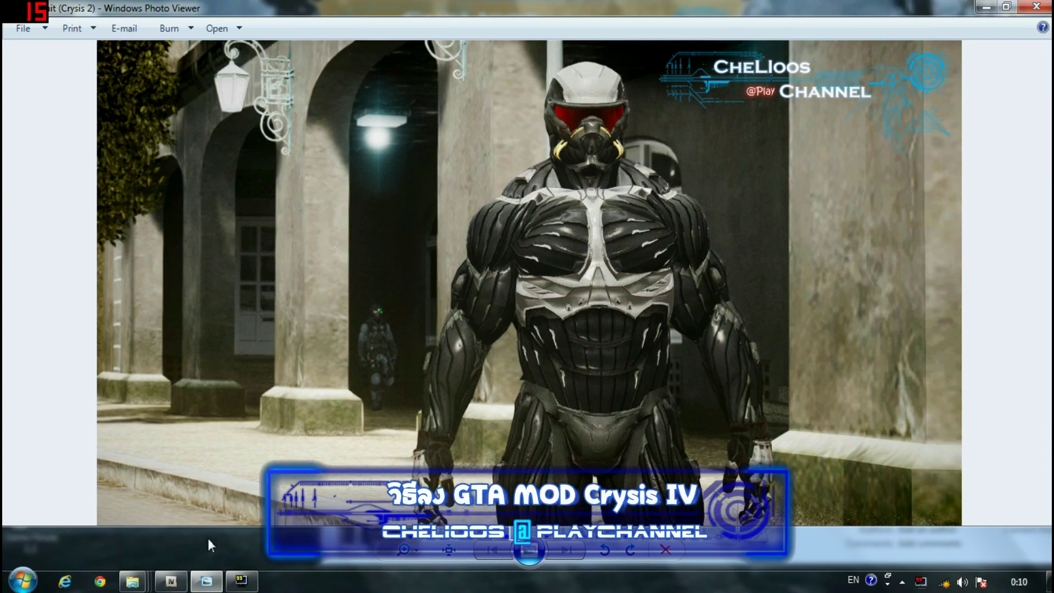
Preview the JPEG image in the Crysis Nano SuitUltraClassic skin folder and close the open photo viewer.
mouse_move(133, 581)
click(604, 505)
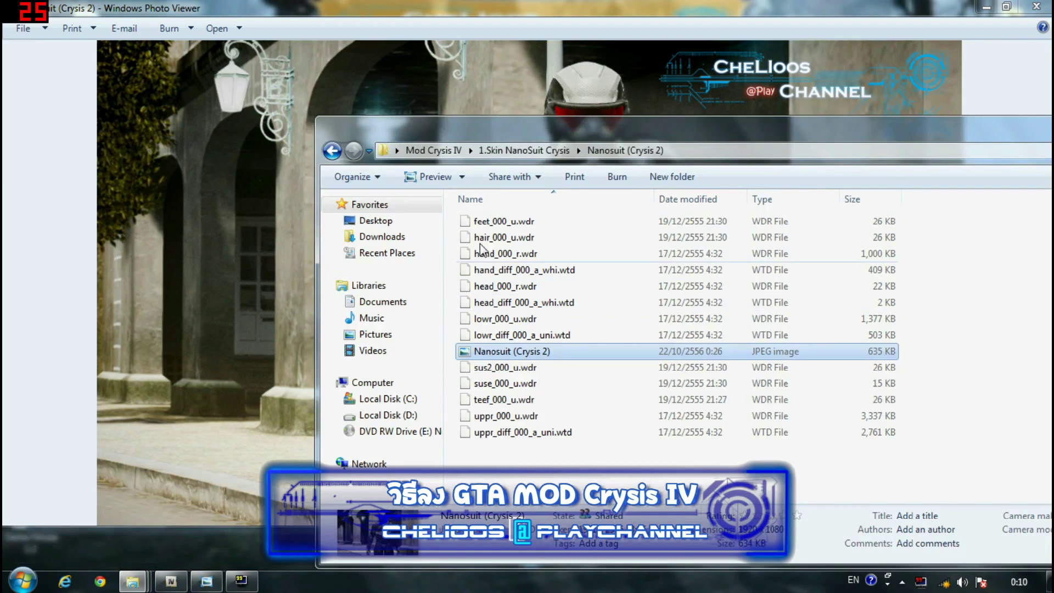
click(524, 150)
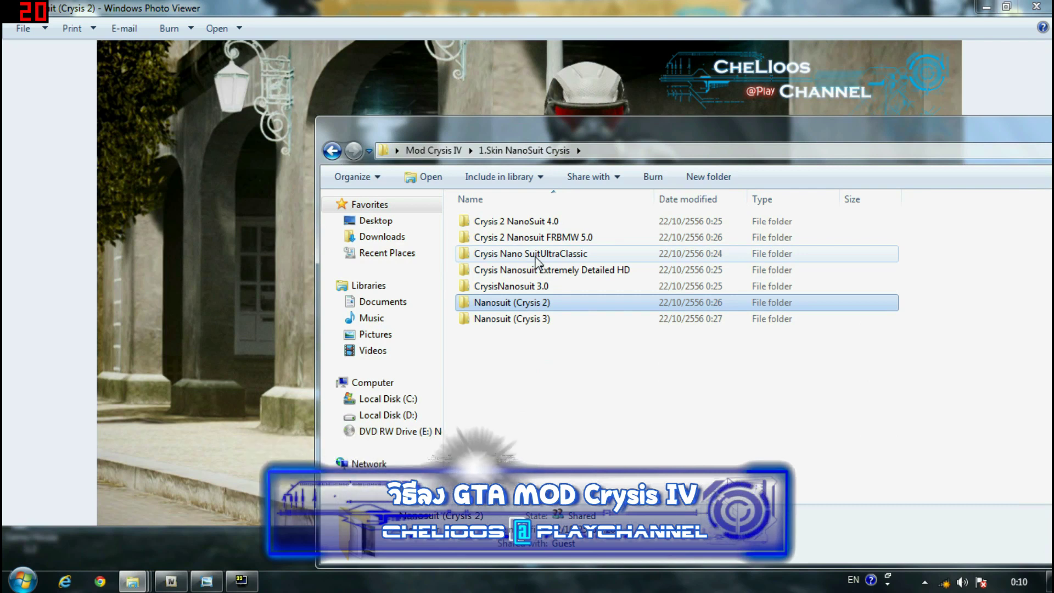
double_click(535, 254)
double_click(506, 224)
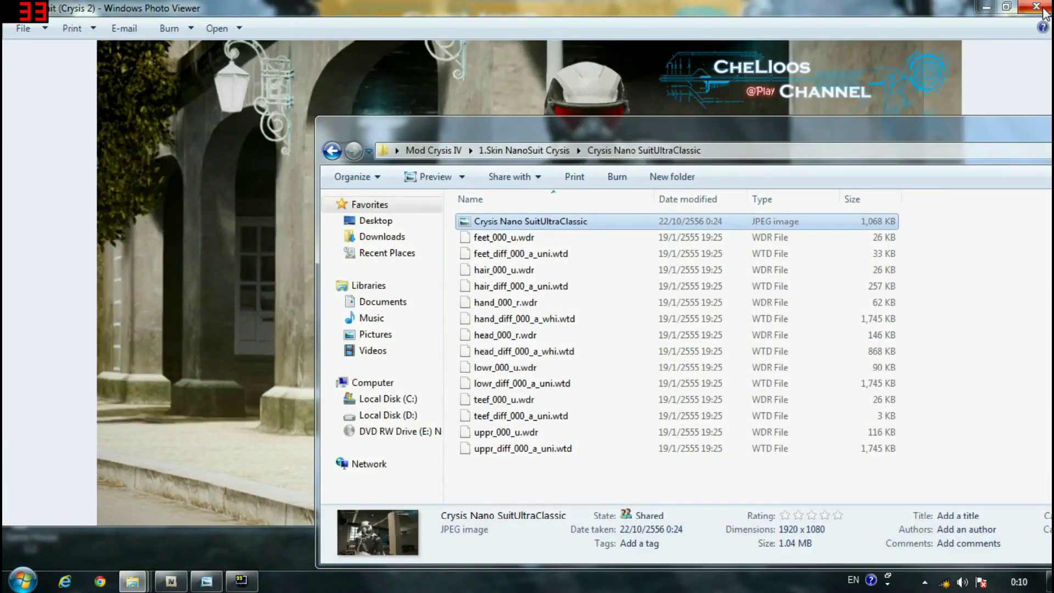
click(1041, 8)
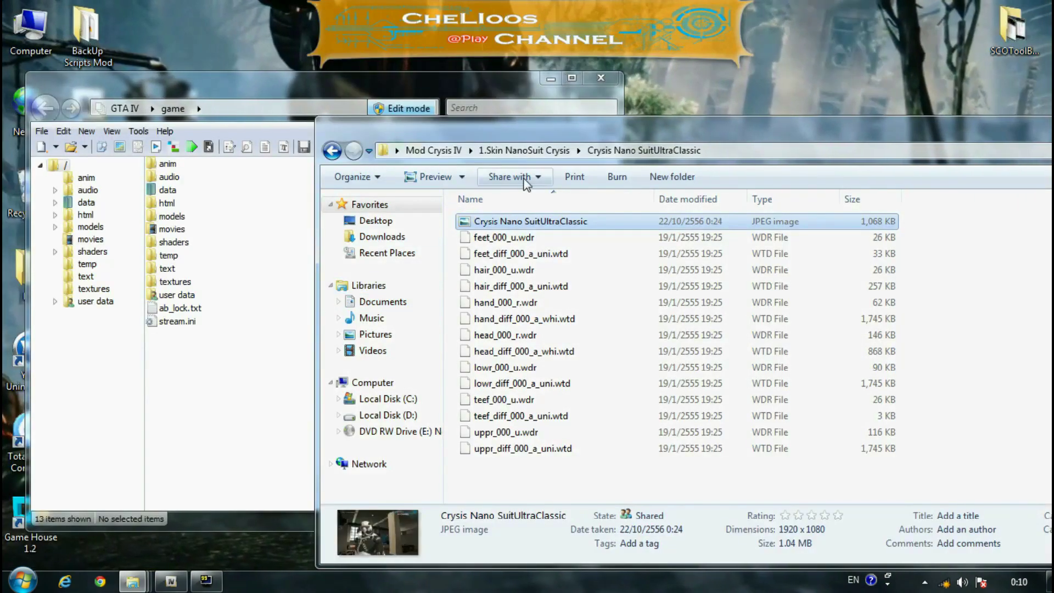
Open the Nanosuit (Crysis 3) skin folder and view its JPEG preview image, closing the viewer when done.
click(524, 149)
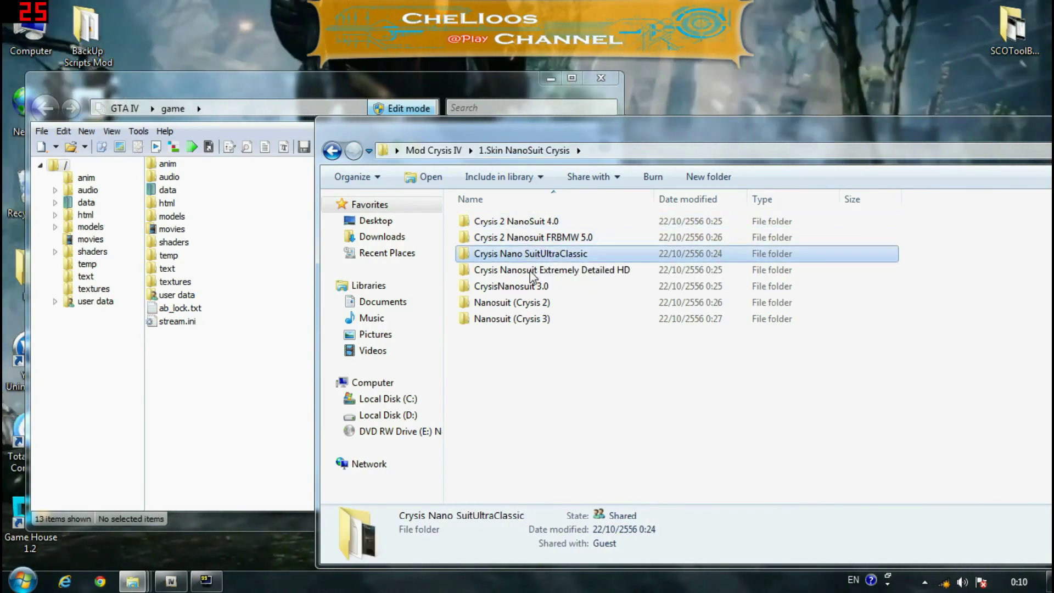
click(530, 272)
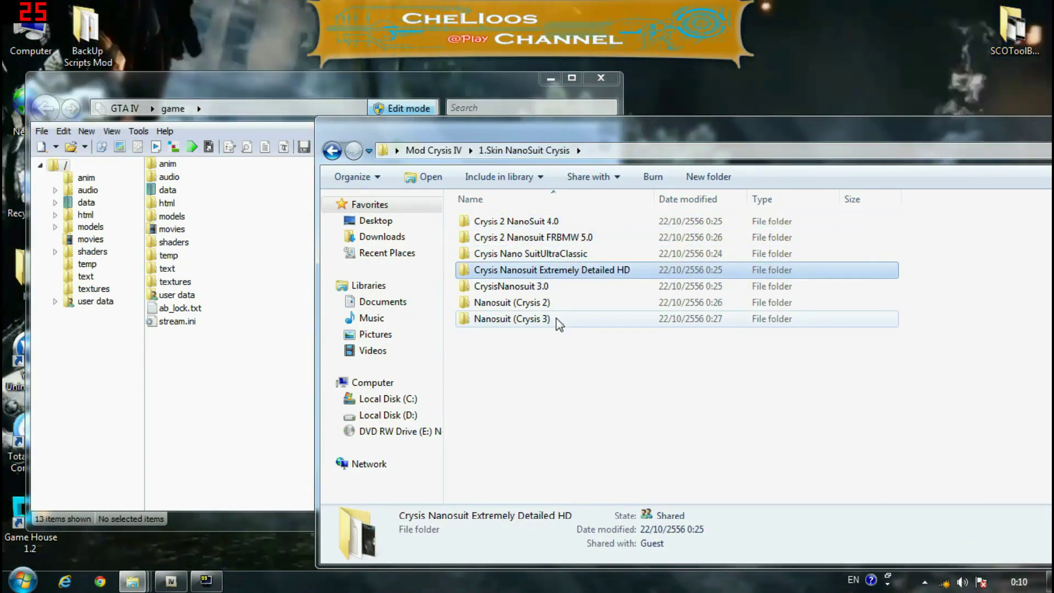
click(546, 356)
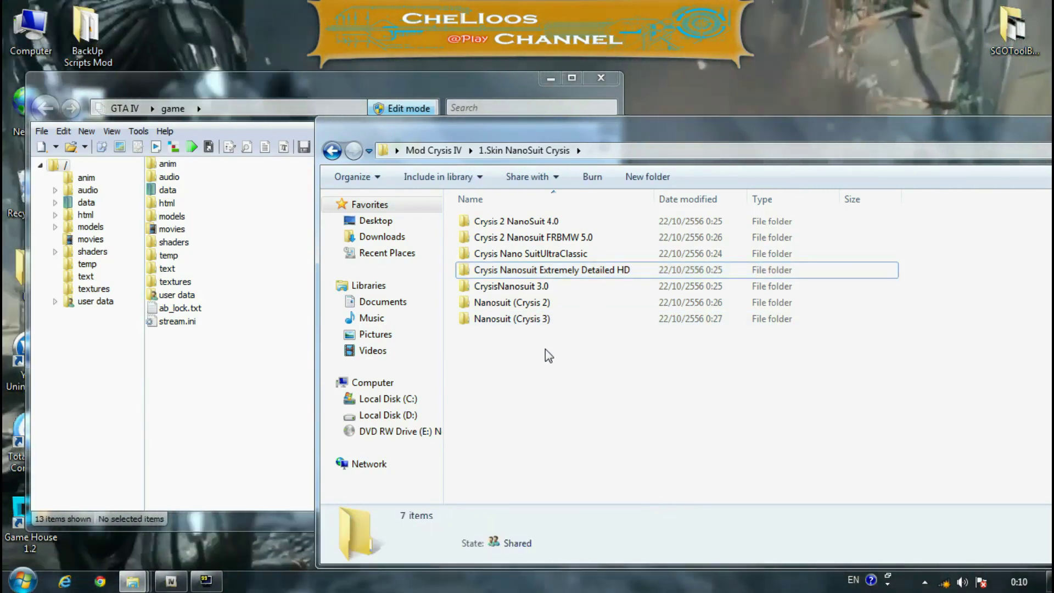
double_click(538, 321)
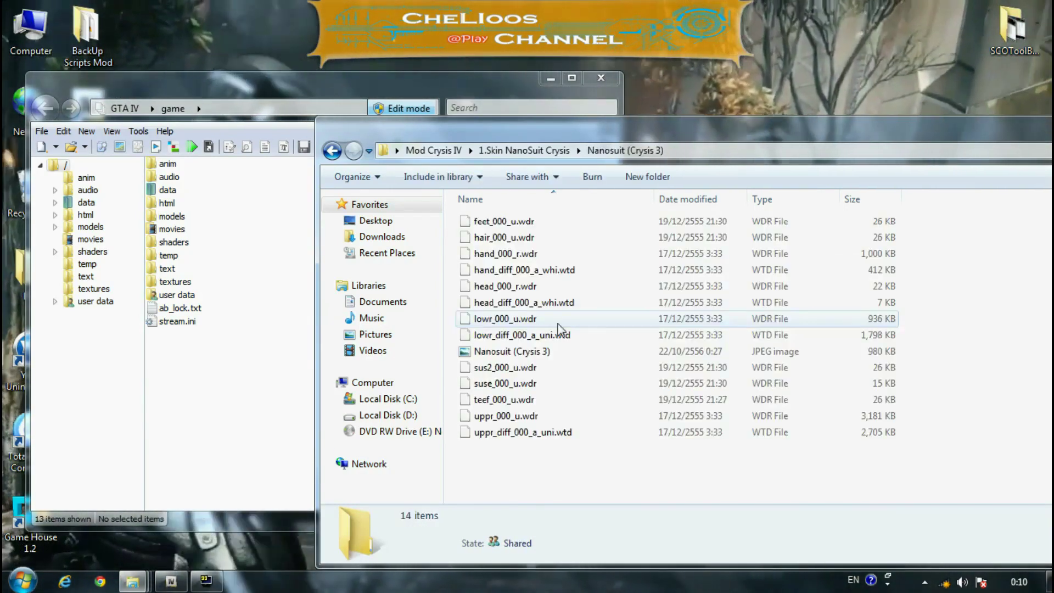
click(504, 354)
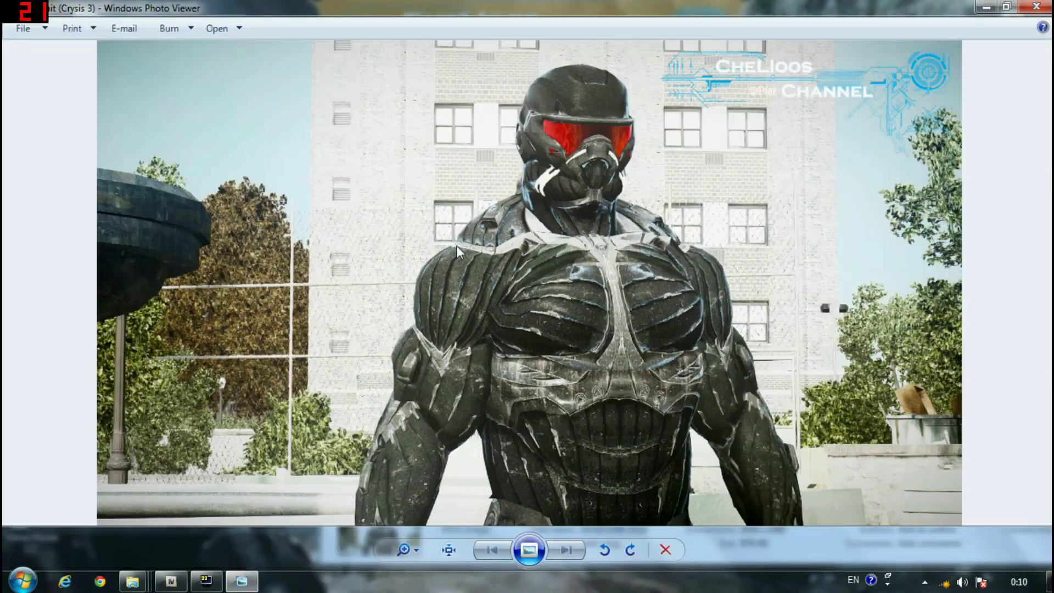
click(1037, 9)
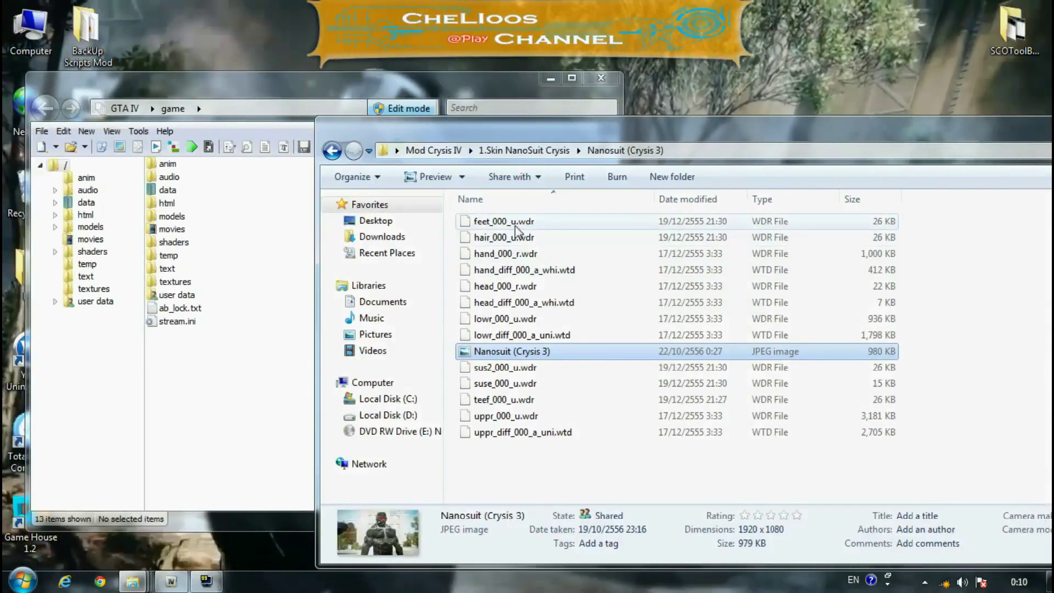
Select every WDR and WTD file in the Nanosuit (Crysis 3) folder, leaving out the JPEG image.
key(Home)
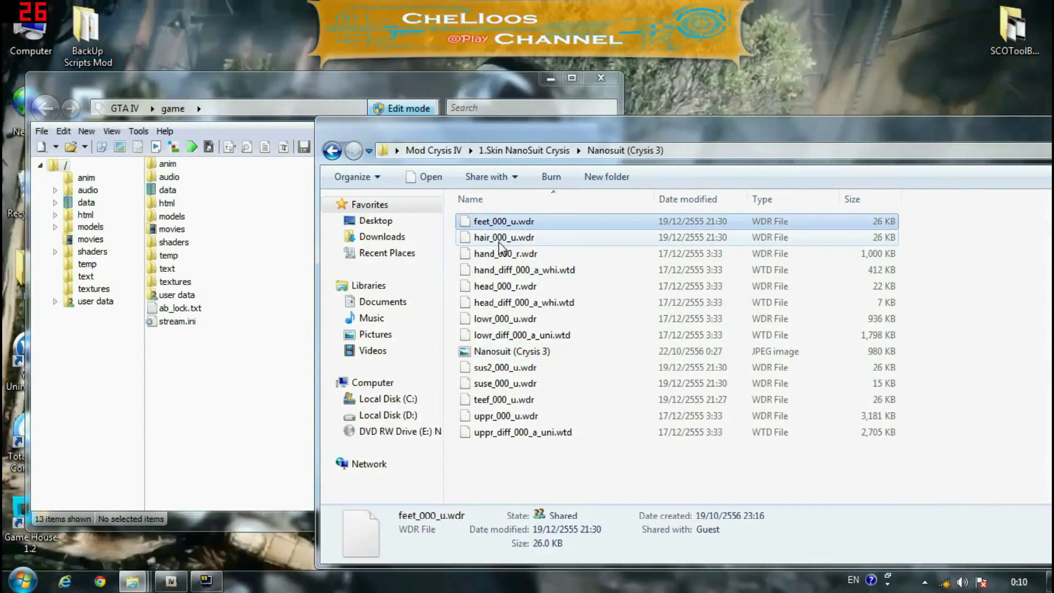
shift+click(511, 433)
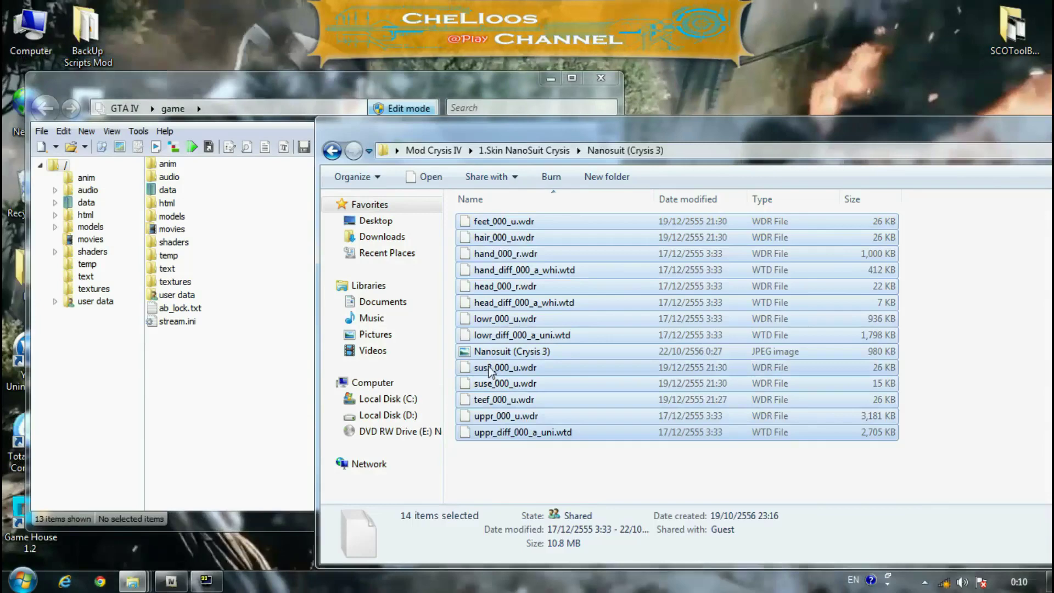
ctrl+click(529, 353)
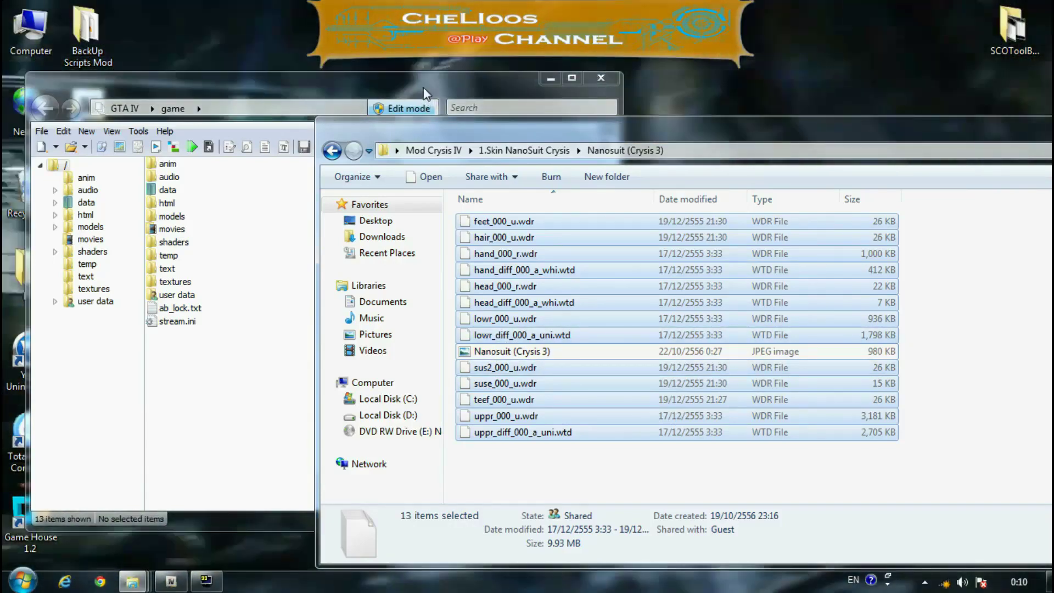
Switch to OpenIV and open the playerped.rpf archive in the game's models/cdimages folder.
click(423, 92)
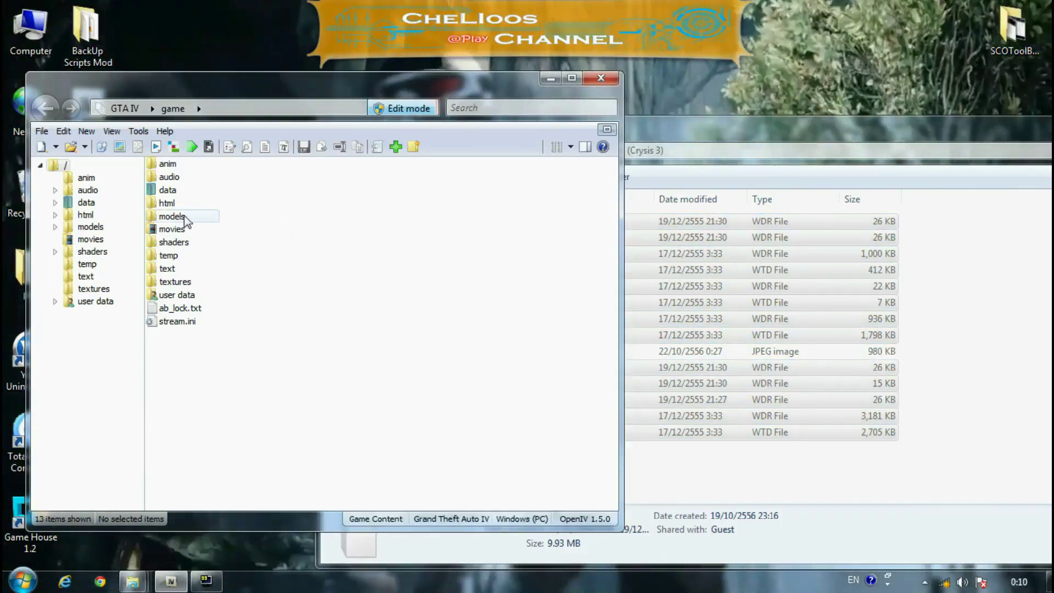
double_click(184, 216)
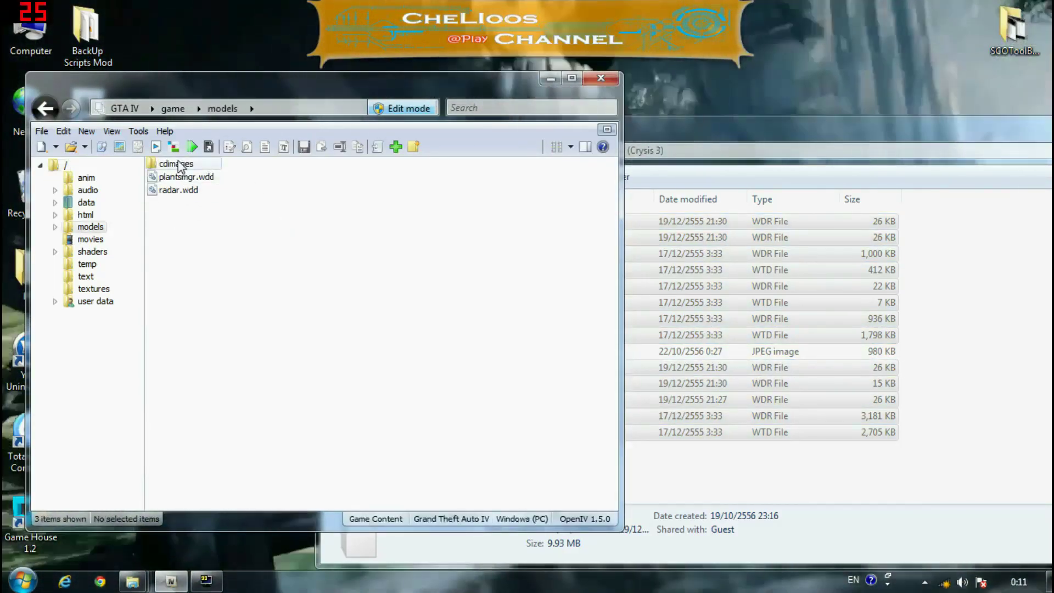
double_click(175, 163)
click(195, 191)
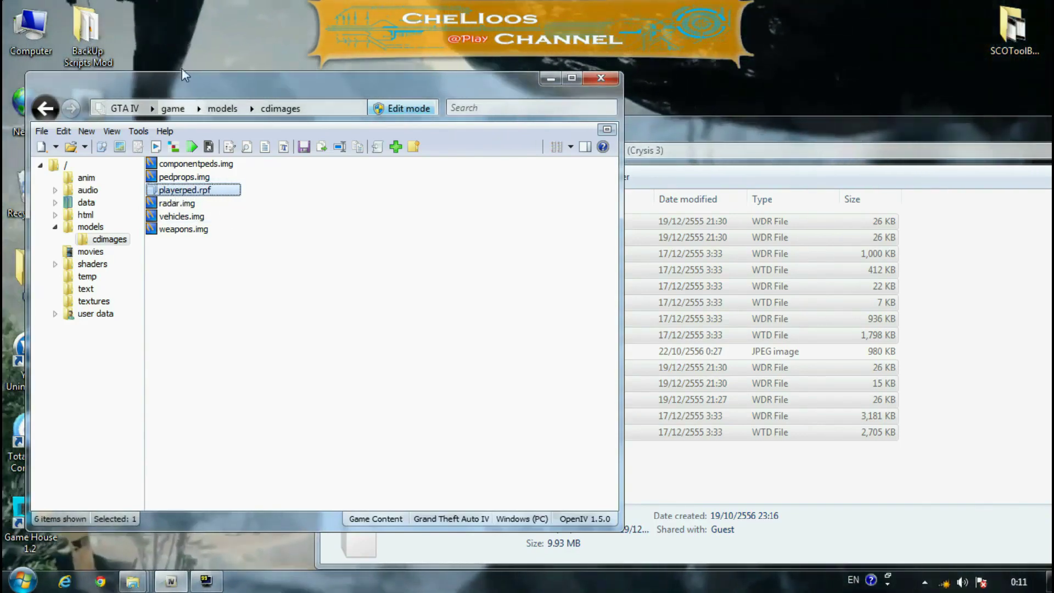
drag(201, 40, 218, 224)
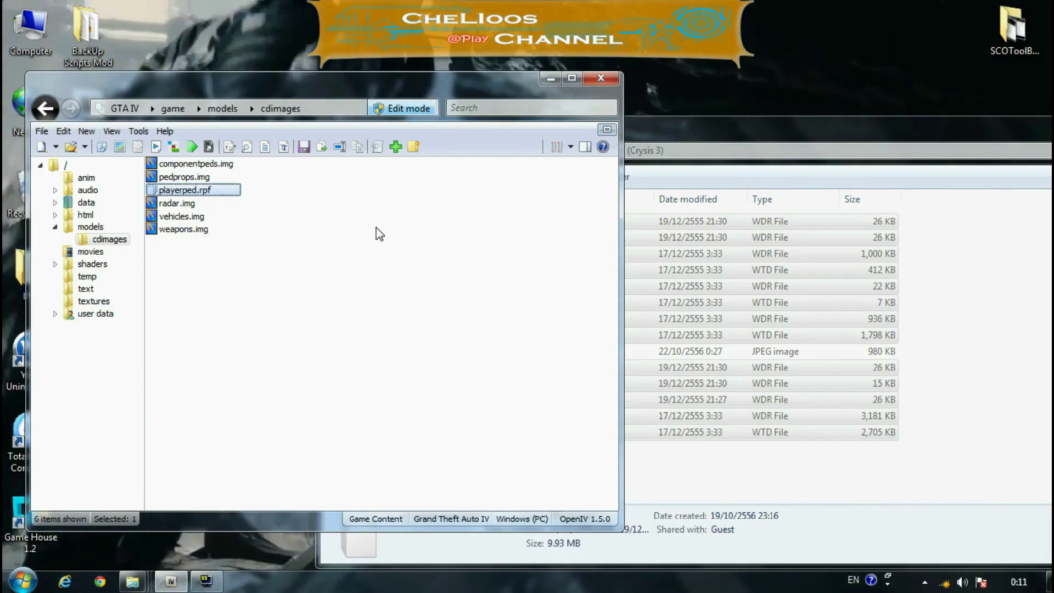
click(377, 227)
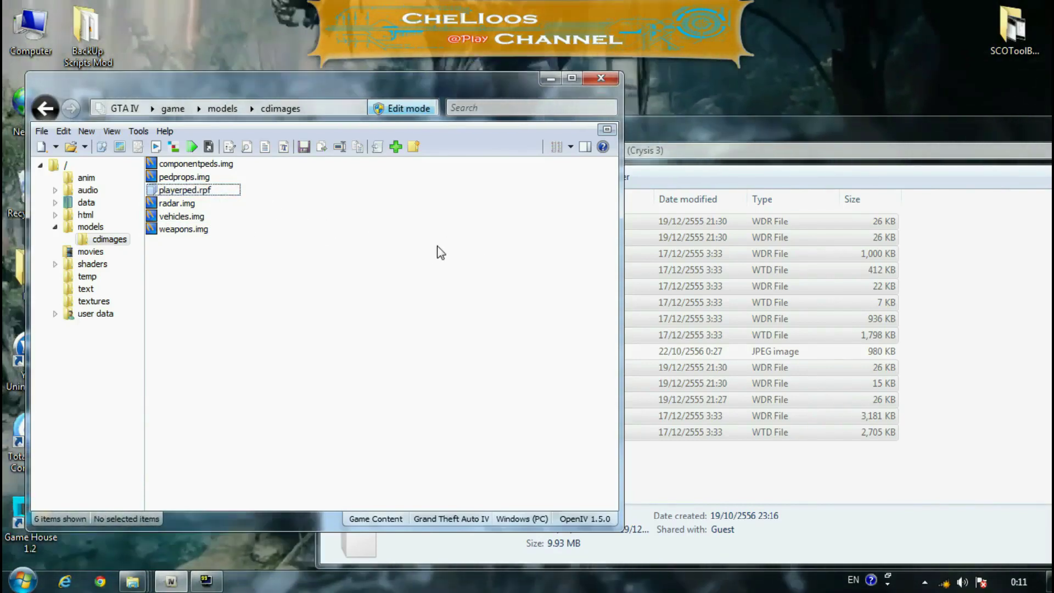
double_click(185, 194)
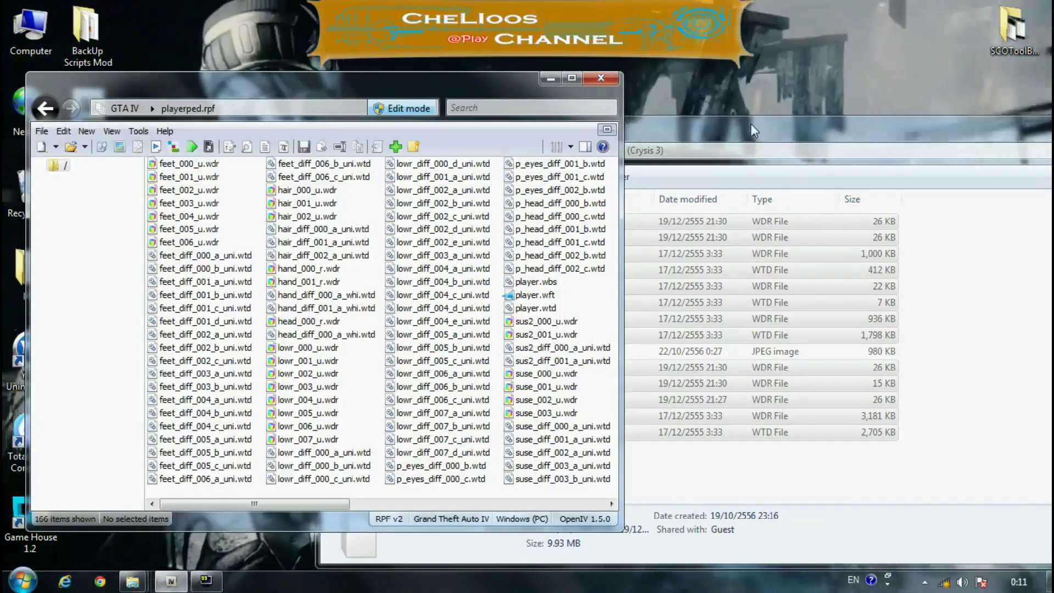
Shift the Nanosuit (Crysis 3) window aside to expose more of the playerped.rpf file list, and return to OpenIV.
click(749, 123)
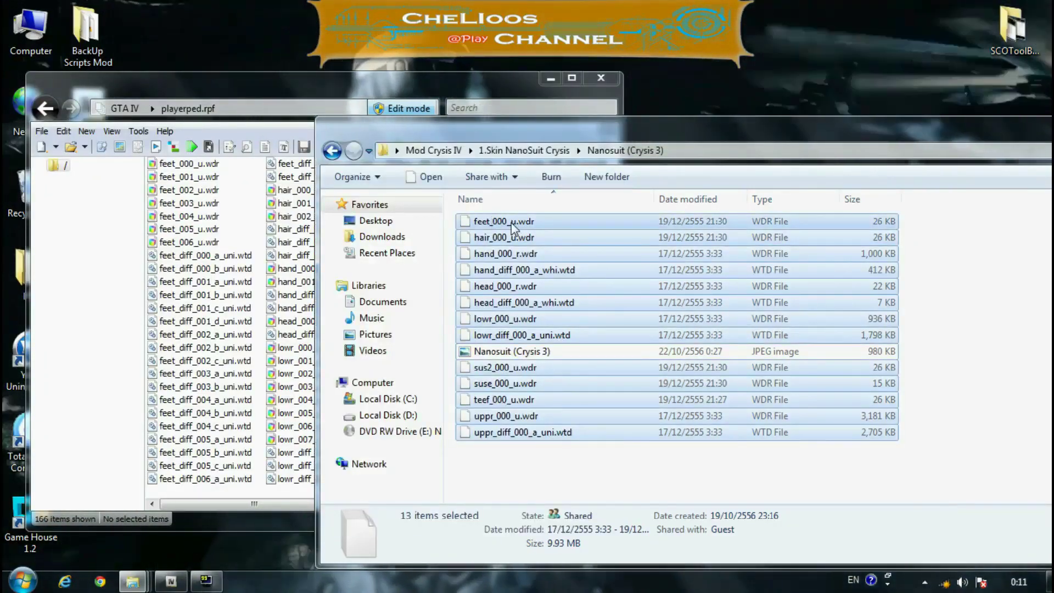
drag(593, 137, 733, 140)
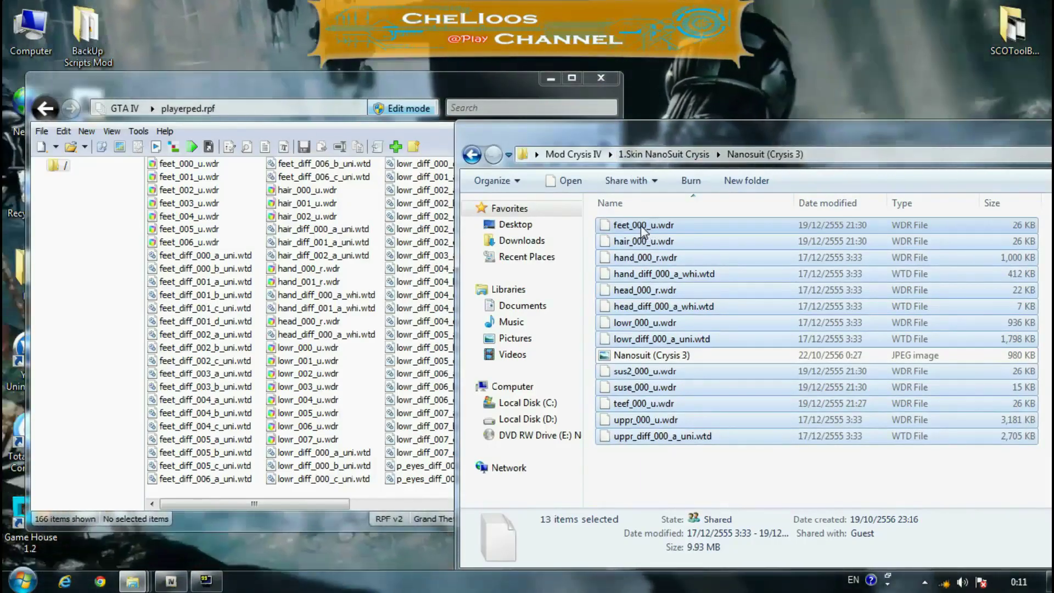
click(410, 269)
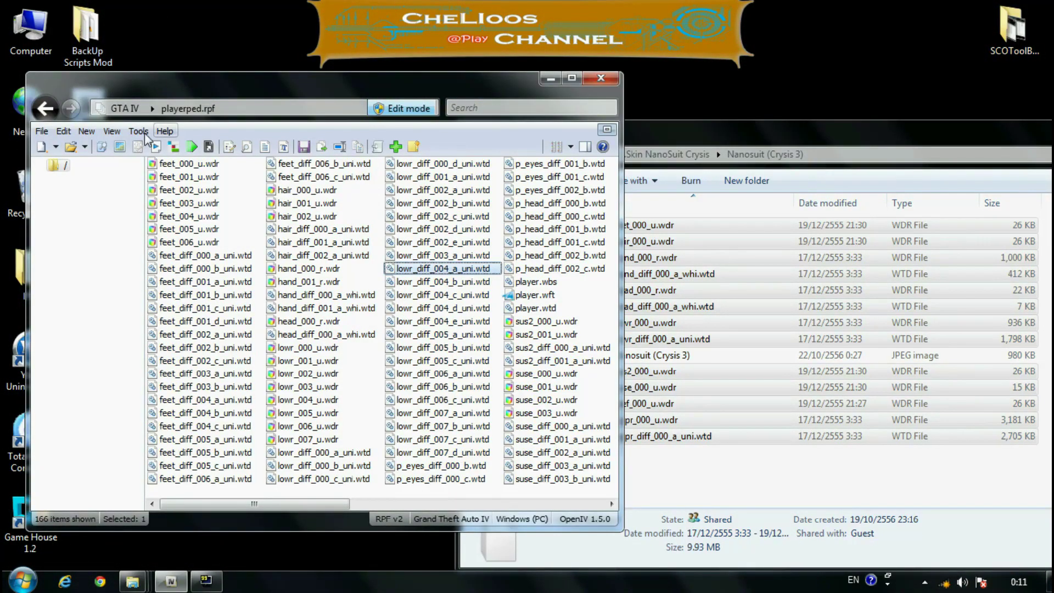
Leave the playerped.rpf archive and return OpenIV to the game root folder.
click(307, 282)
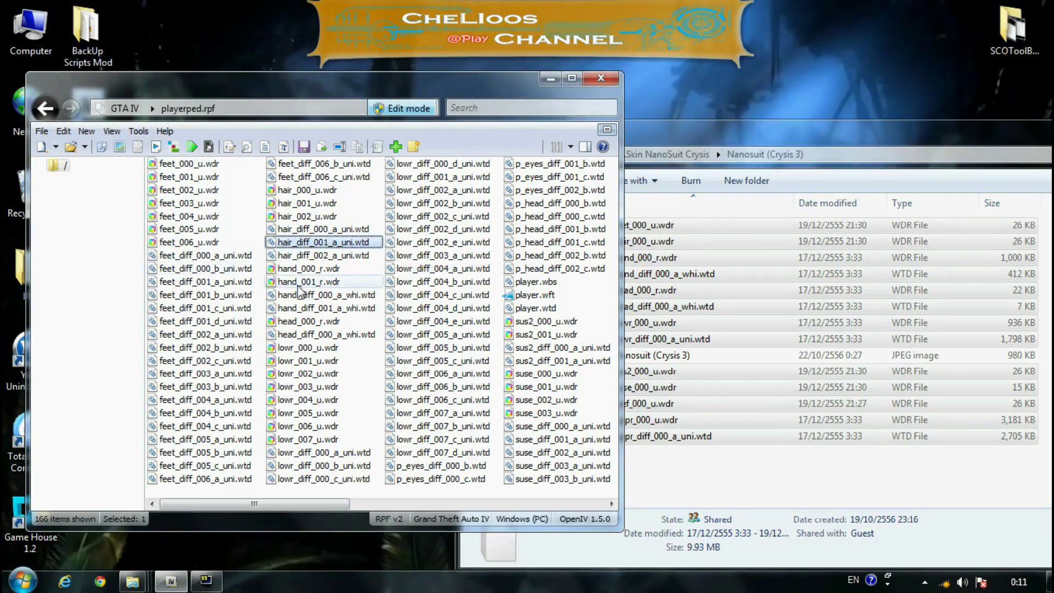
click(42, 130)
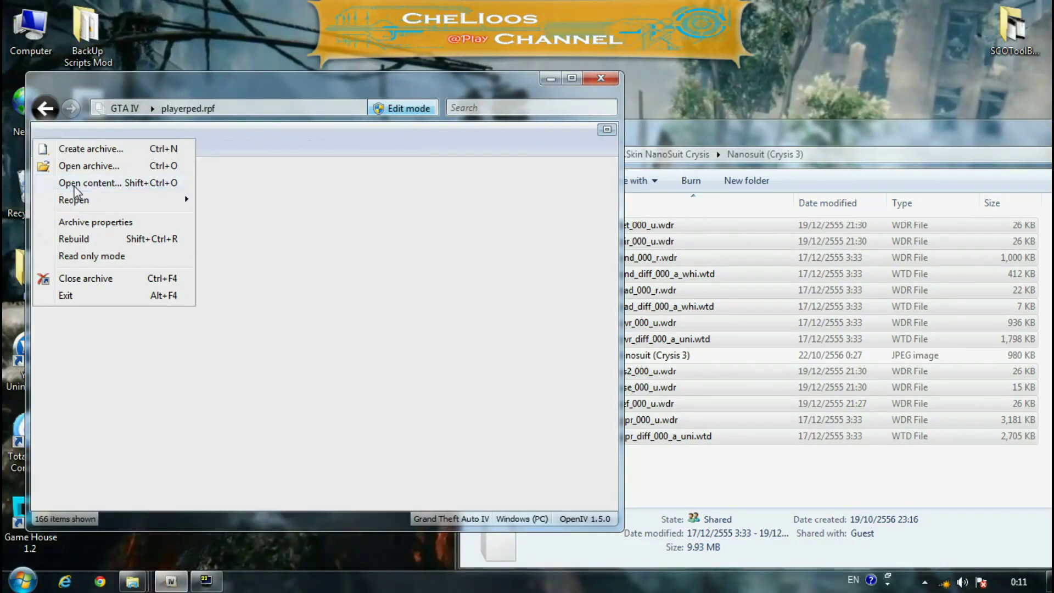
click(75, 185)
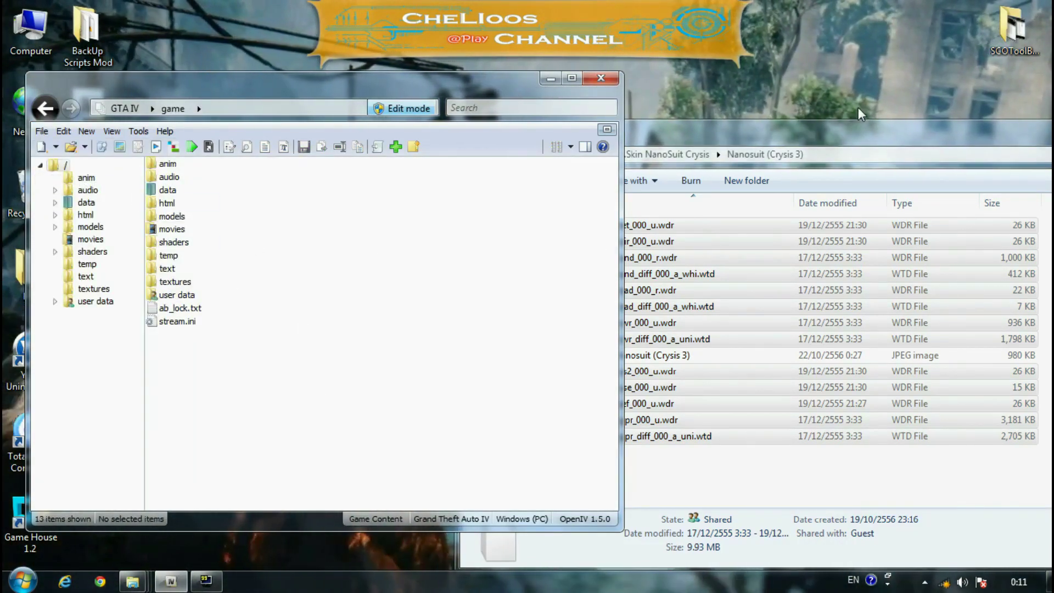
Go back to the Mod Crysis IV folder and open its 2.Crysis Weapon Pack folder.
click(613, 159)
click(571, 157)
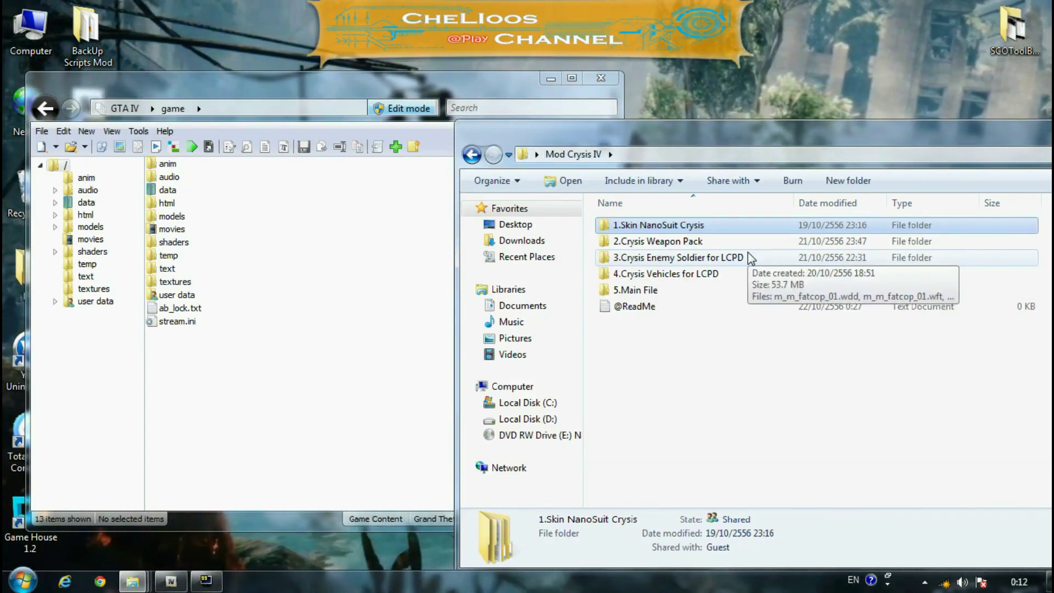
double_click(675, 244)
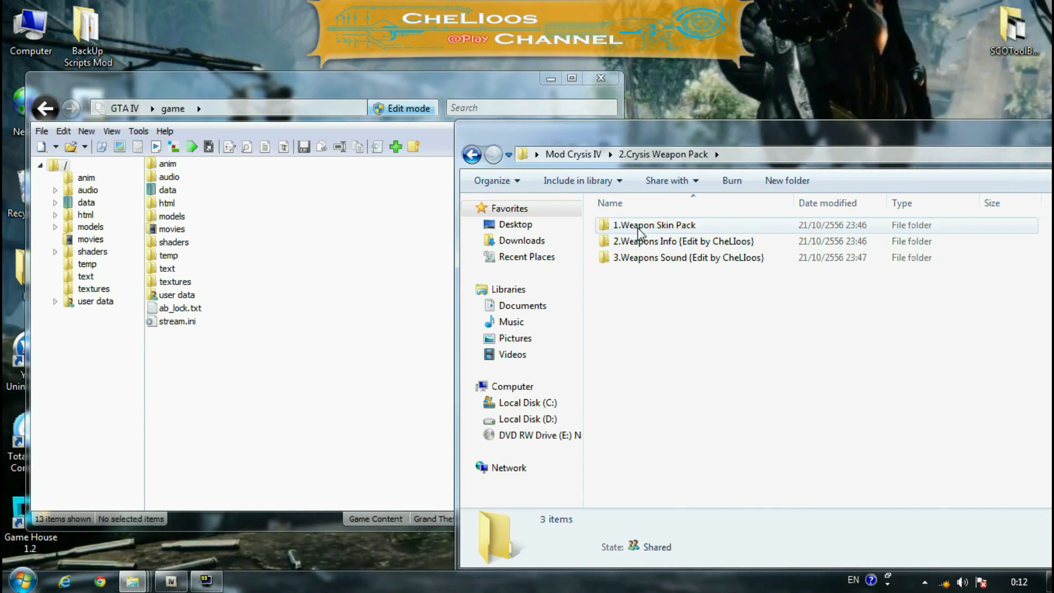
Look over the weapon pack's three subfolders: 1.Weapon Skin Pack, 2.Weapons Info and 3.Weapons Sound.
drag(703, 304, 641, 225)
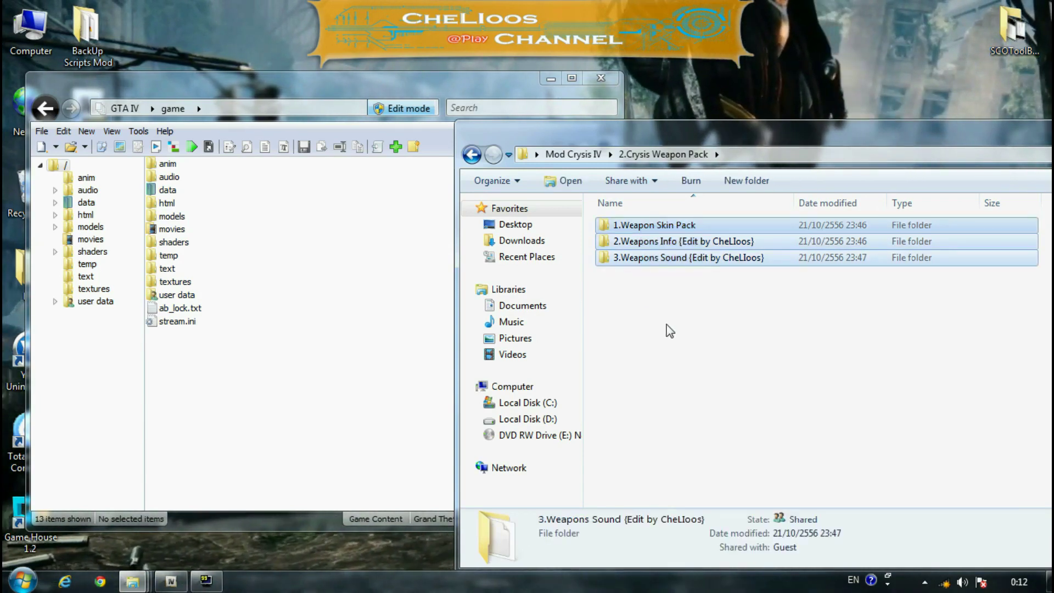
click(669, 329)
click(642, 228)
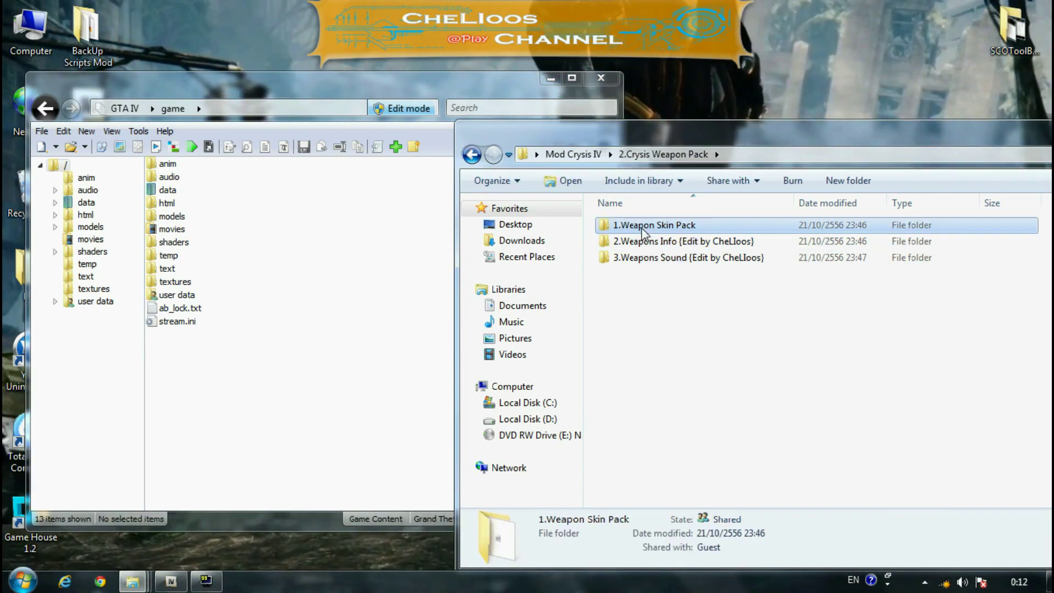
click(638, 244)
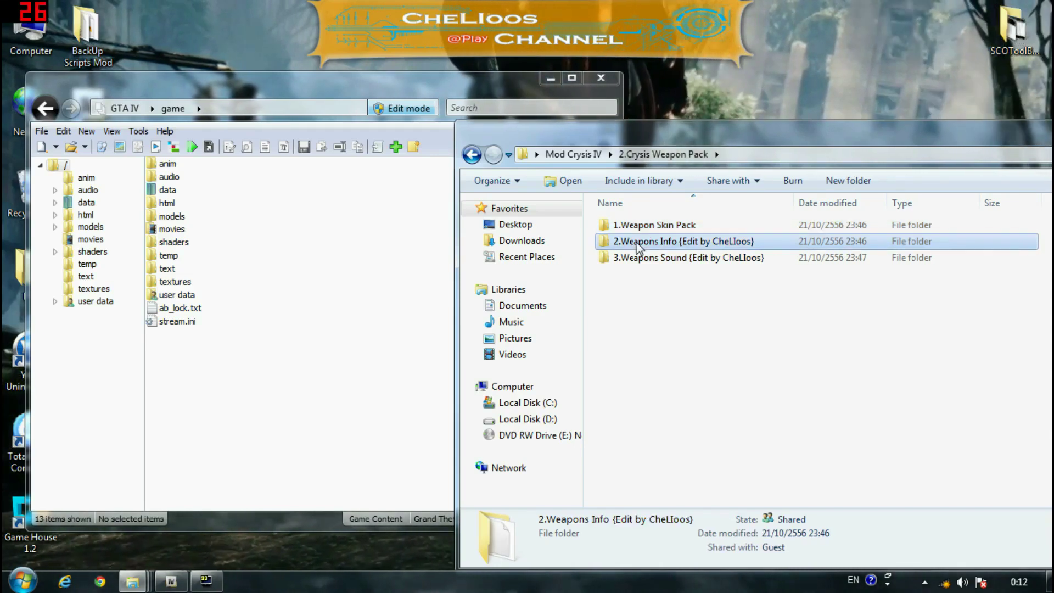
click(666, 258)
drag(693, 274, 658, 246)
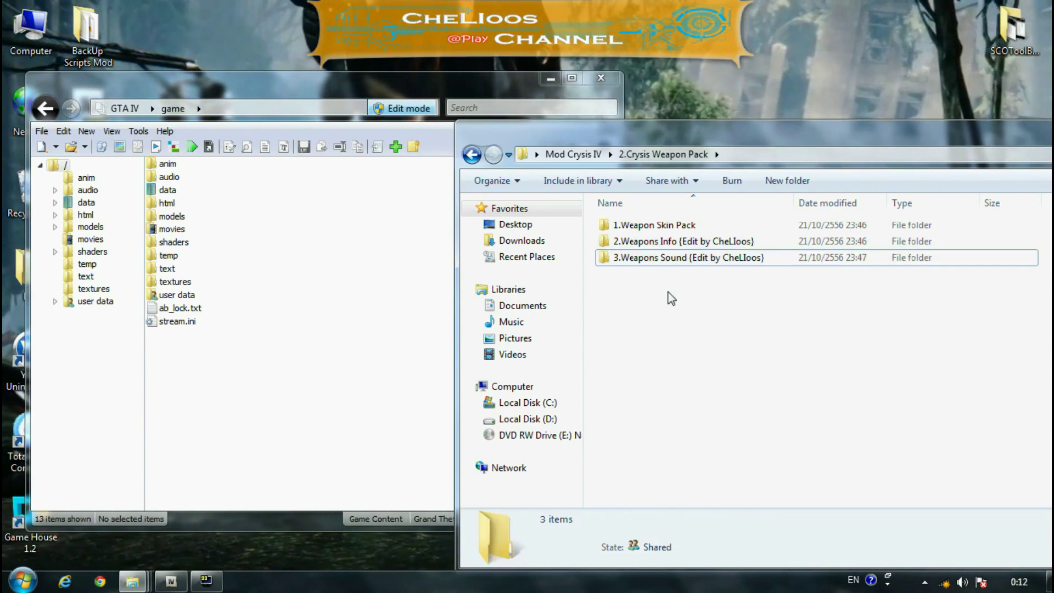
click(667, 256)
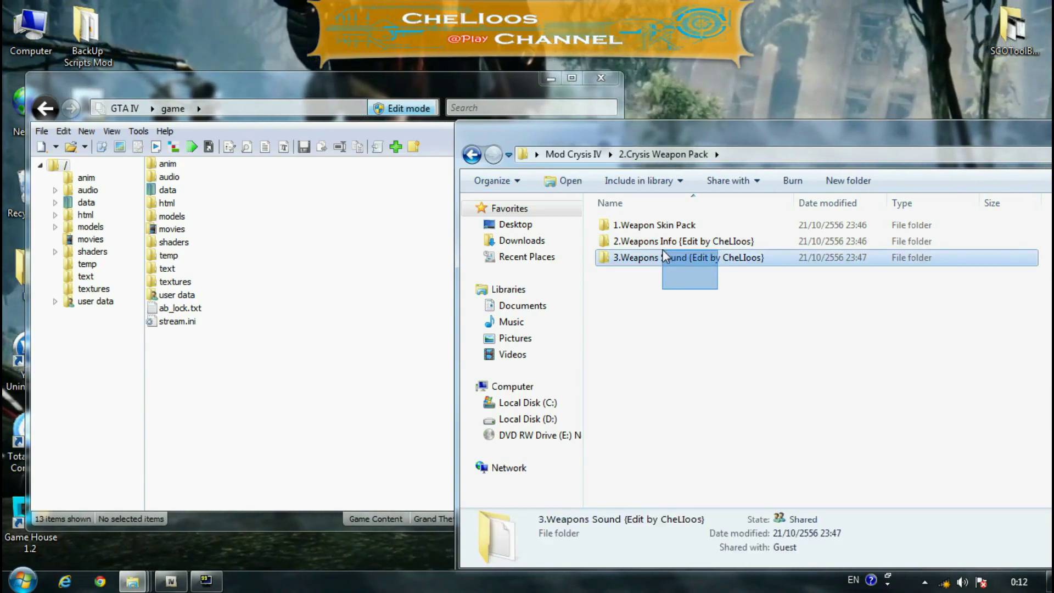
click(690, 302)
click(729, 245)
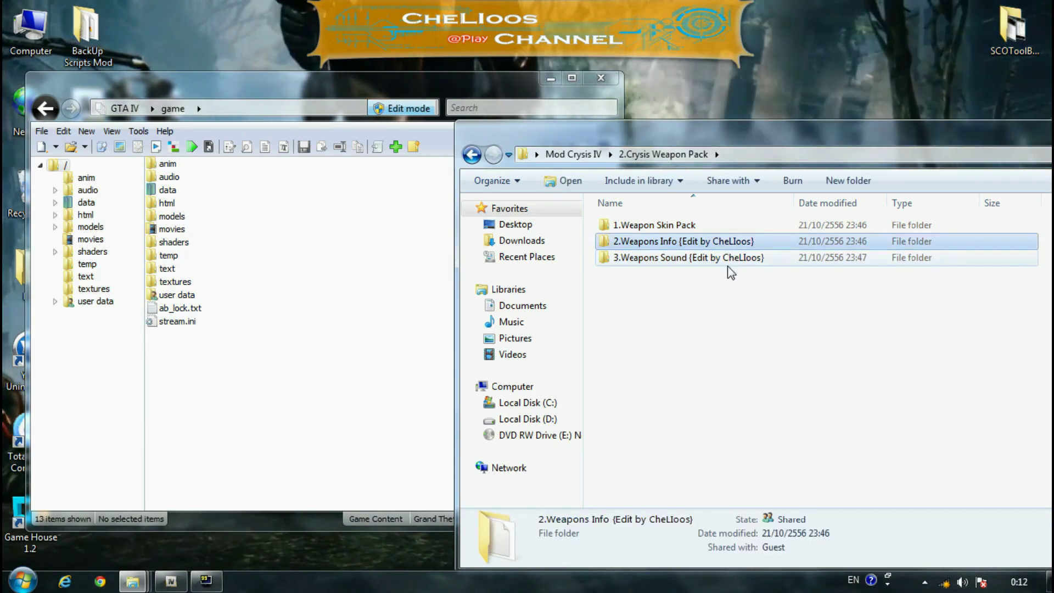
Open the 1.Weapon Skin Pack folder inside 2.Crysis Weapon Pack.
click(645, 228)
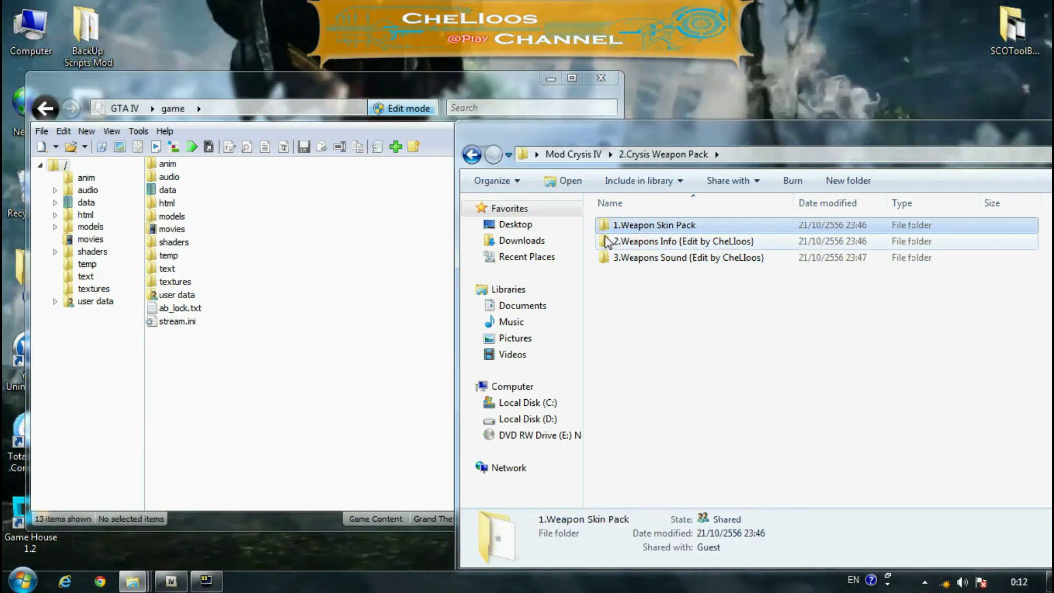
double_click(638, 229)
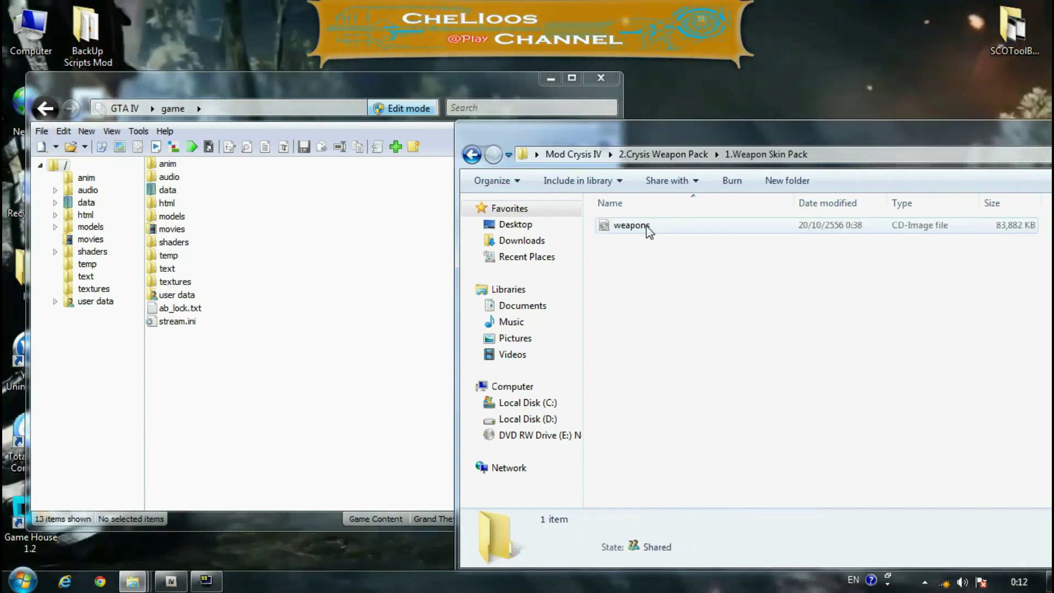
Browse OpenIV to the models/cdimages folder, look inside its weapons.img archive, and return to cdimages.
click(631, 227)
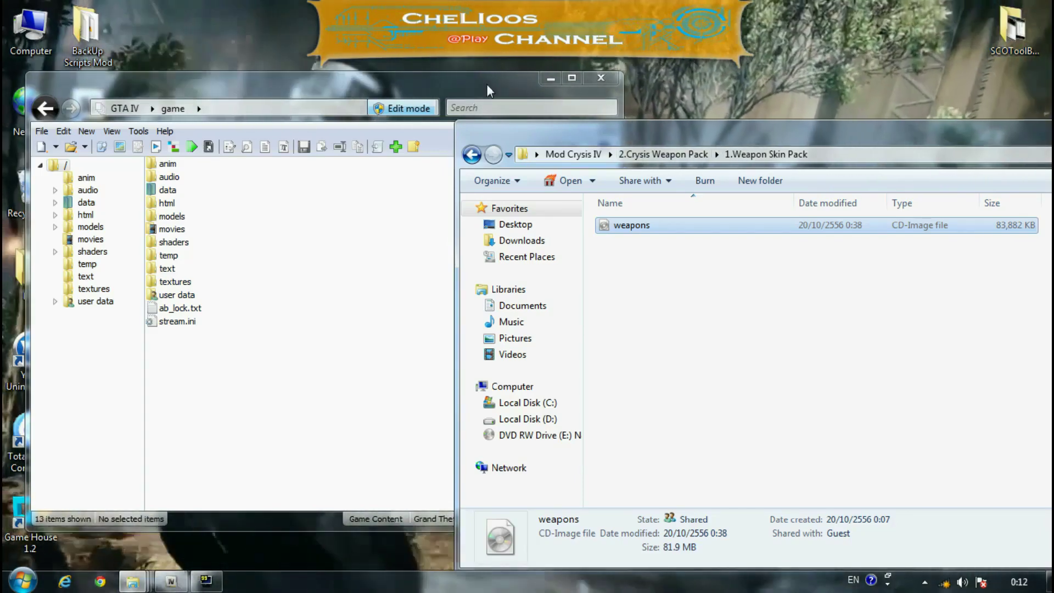
click(321, 81)
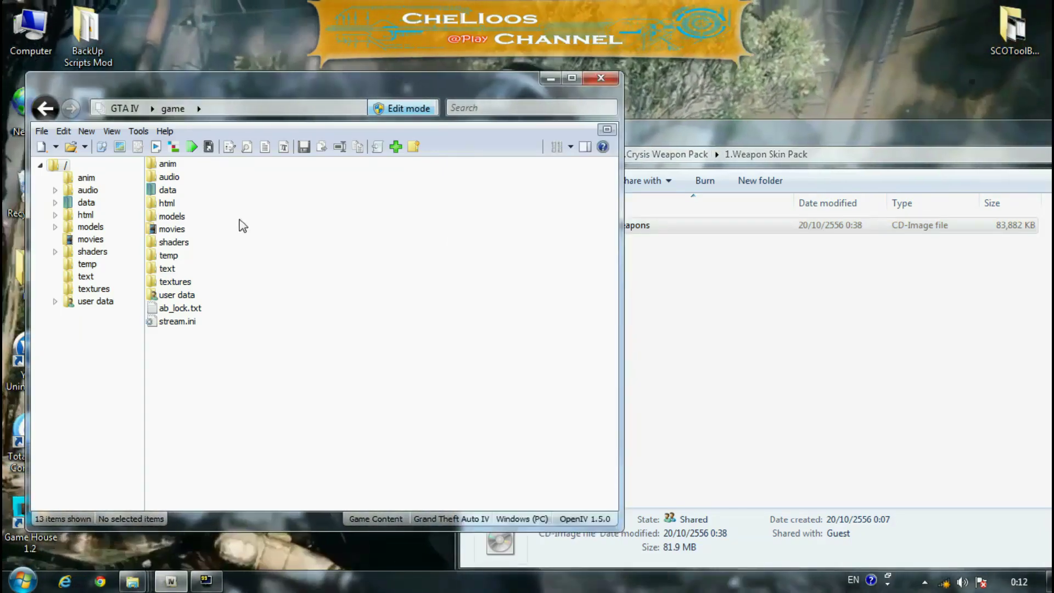
double_click(171, 215)
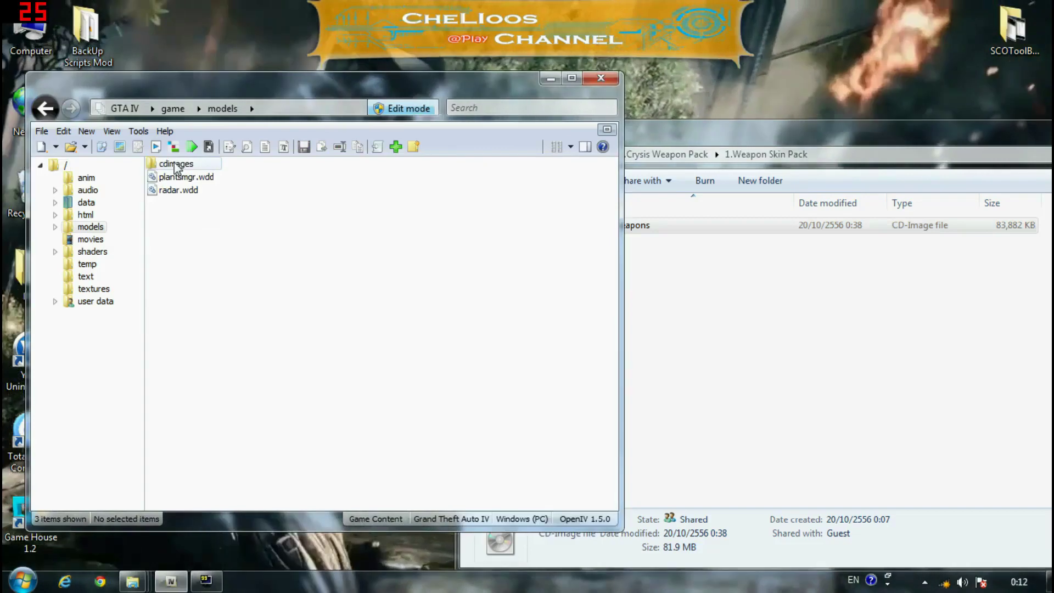
double_click(176, 163)
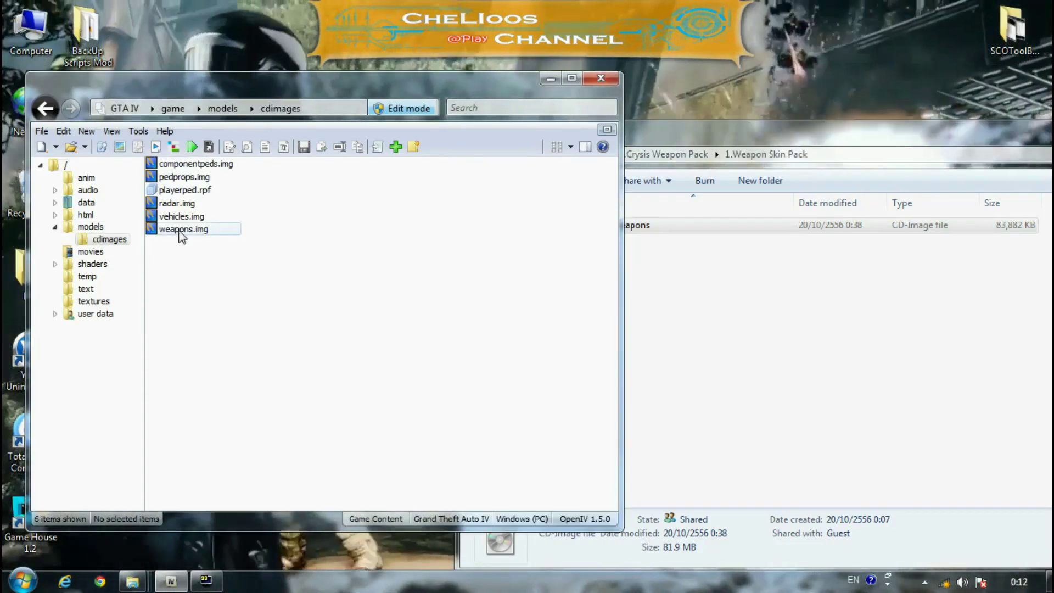
double_click(178, 230)
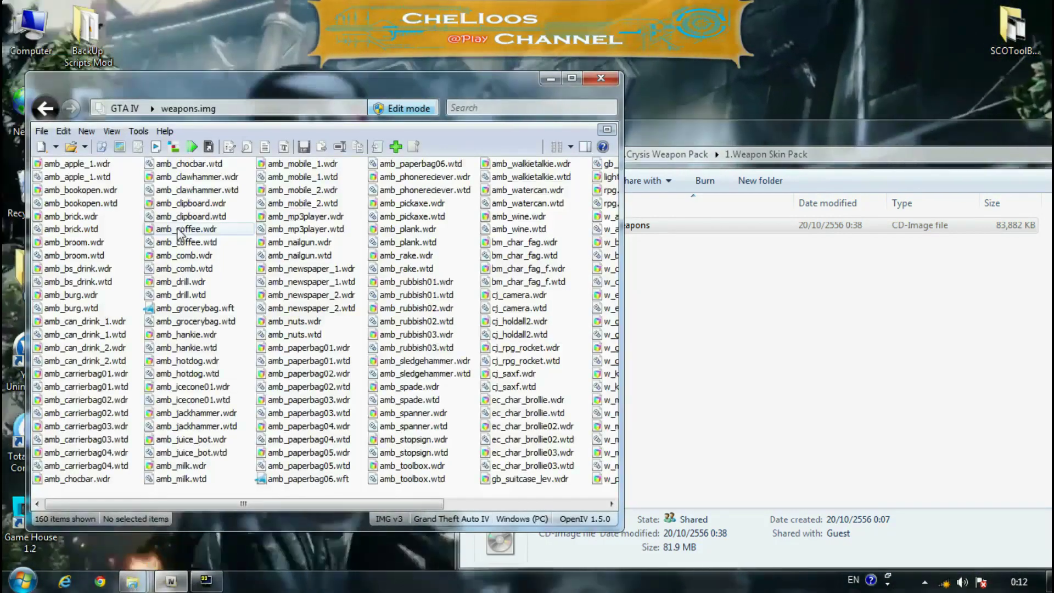
click(45, 109)
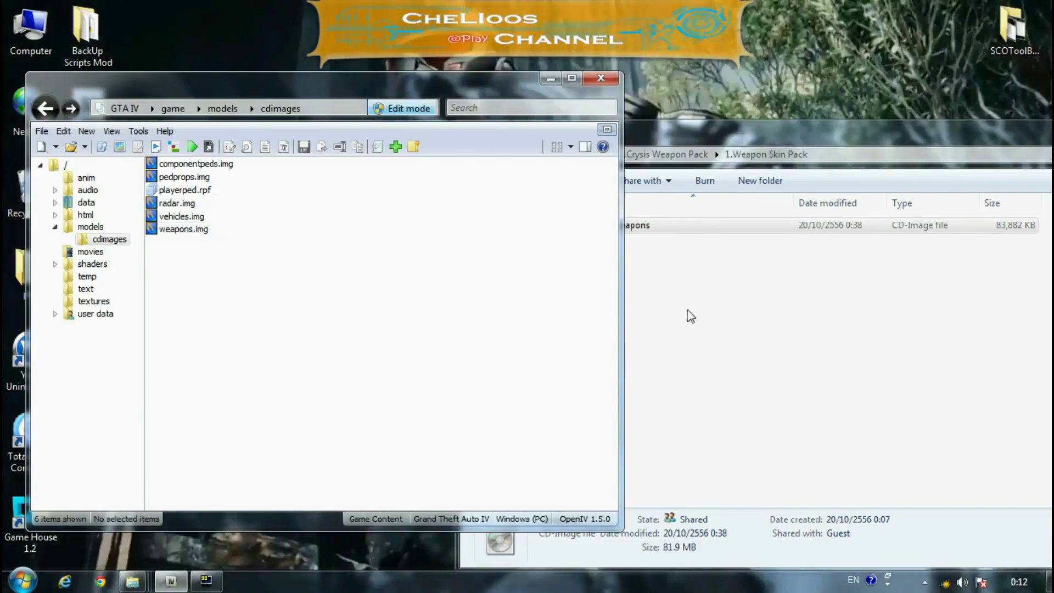
Replace weapons.img in OpenIV's cdimages folder with the weapons file from 1.Weapon Skin Pack.
click(631, 228)
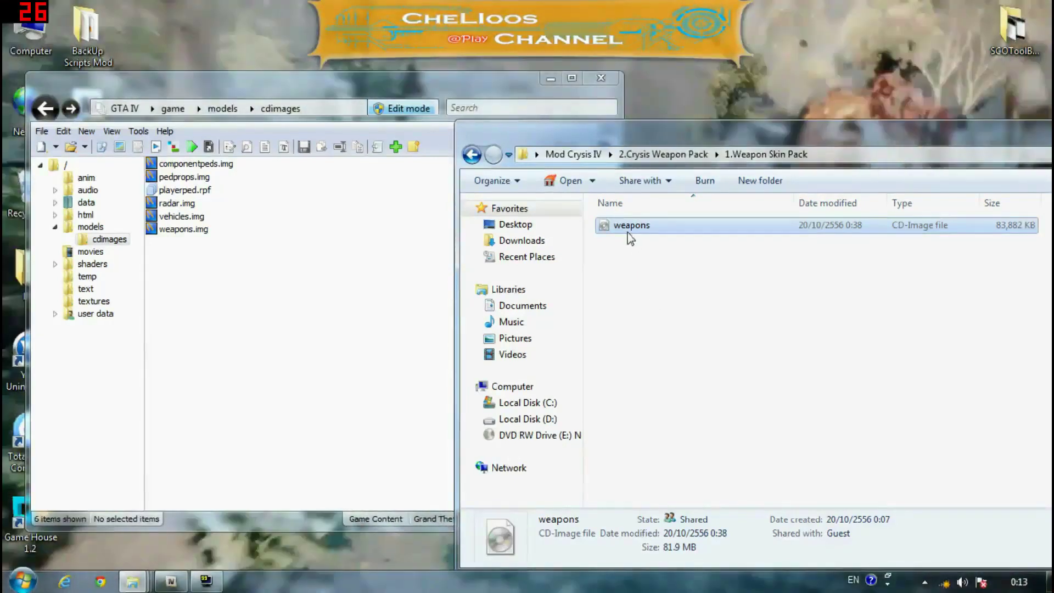
click(189, 236)
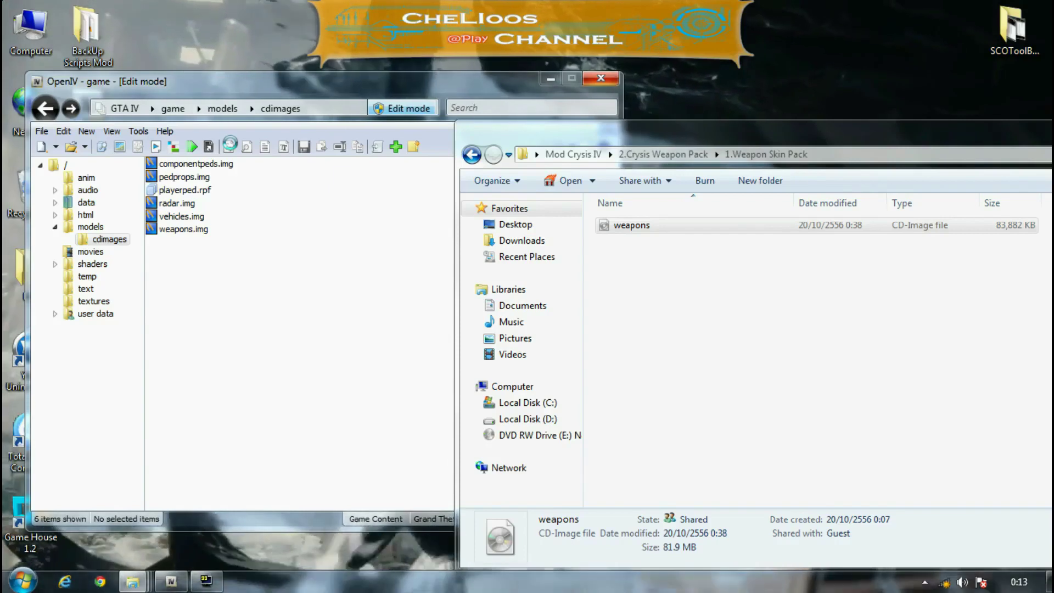
click(184, 229)
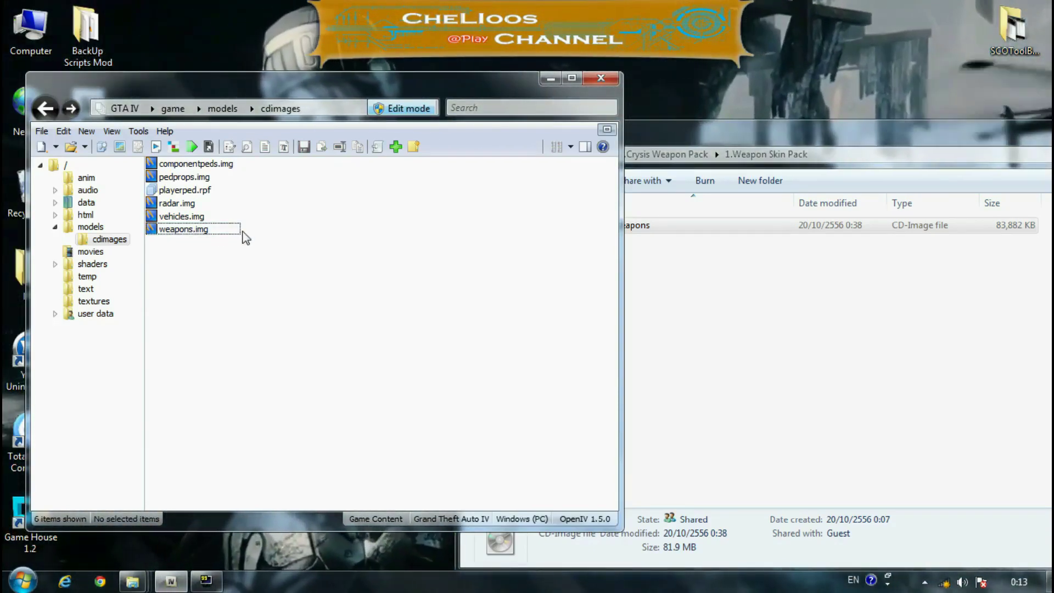
Open weapons.img and inspect the w_ak47.wdr weapon model from several angles, closing the model viewer when done.
double_click(187, 230)
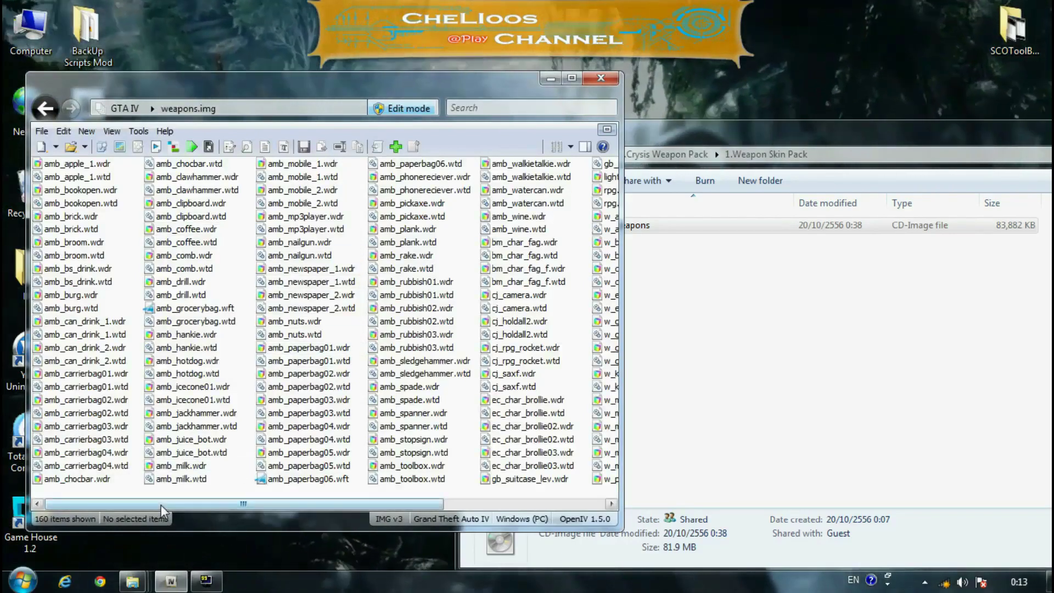
drag(161, 505, 452, 508)
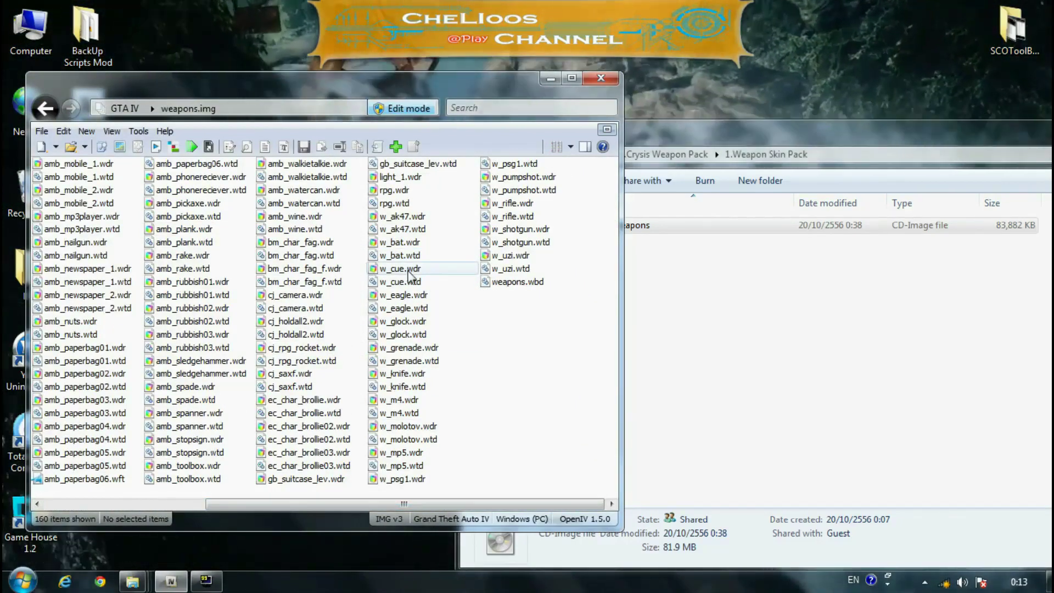
click(412, 269)
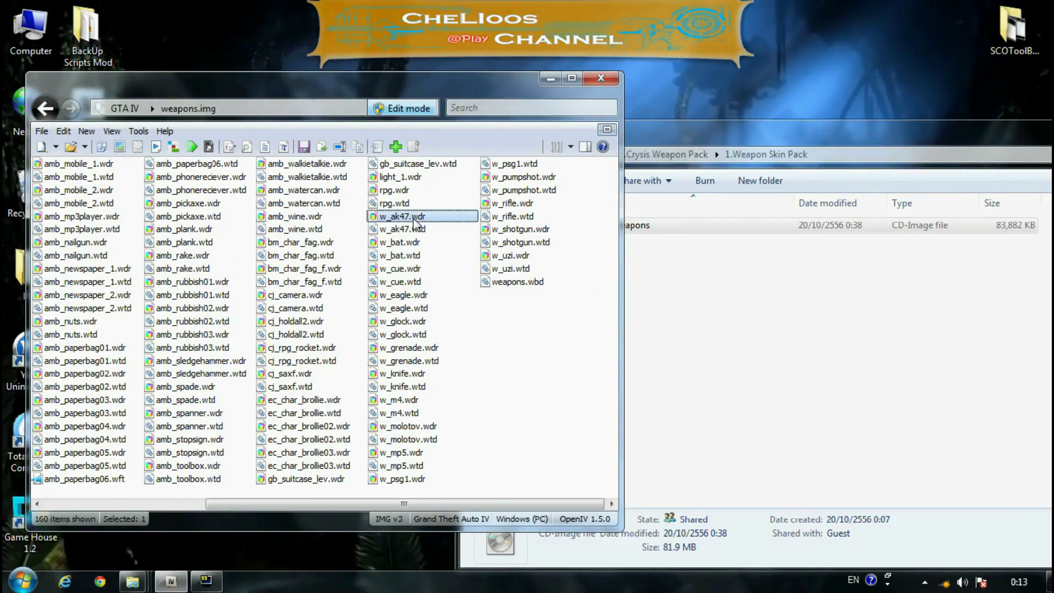
double_click(398, 216)
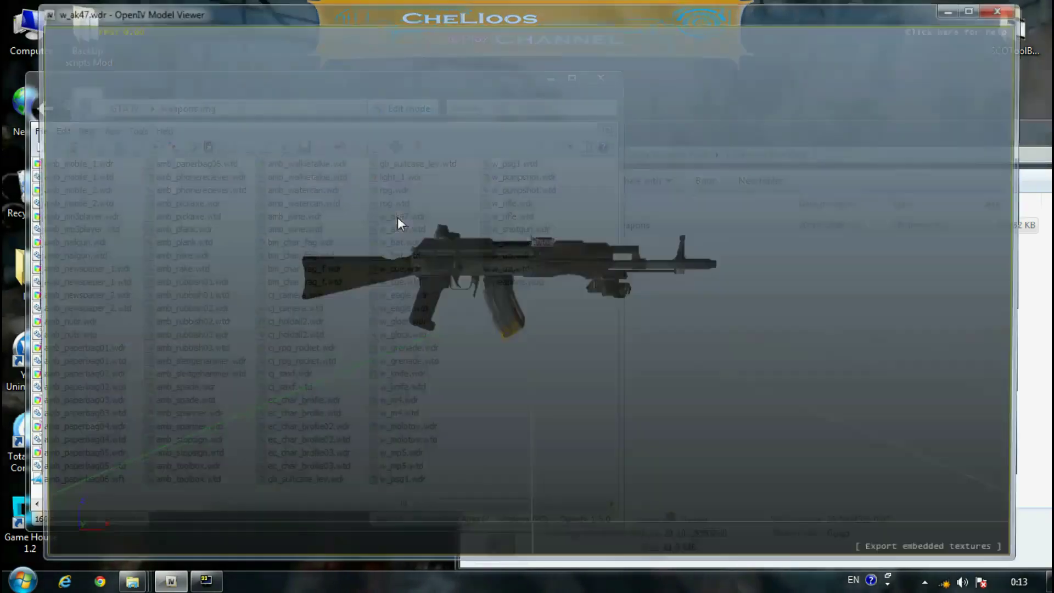
drag(575, 253, 399, 297)
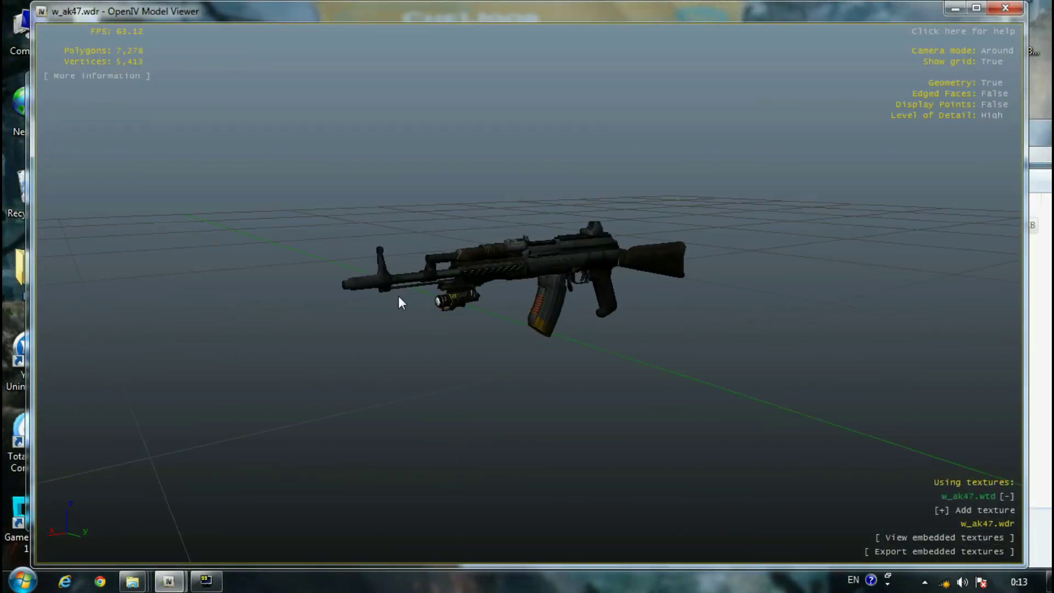
drag(593, 295, 710, 282)
click(1005, 8)
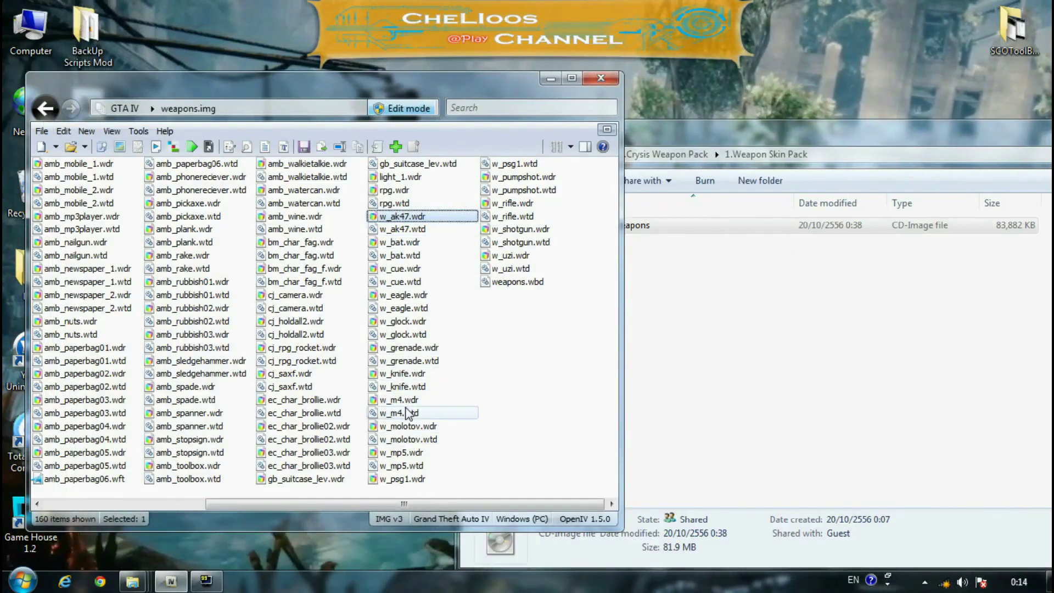
Inspect the w_m4.wdr weapon model from another angle and close its viewer.
double_click(405, 401)
drag(420, 324, 771, 222)
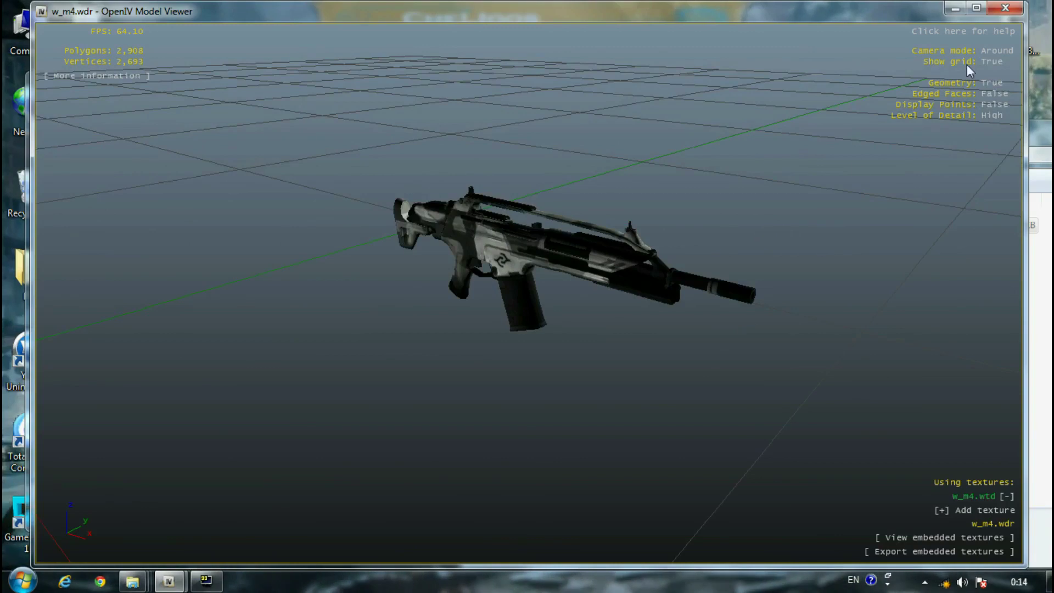
click(1005, 8)
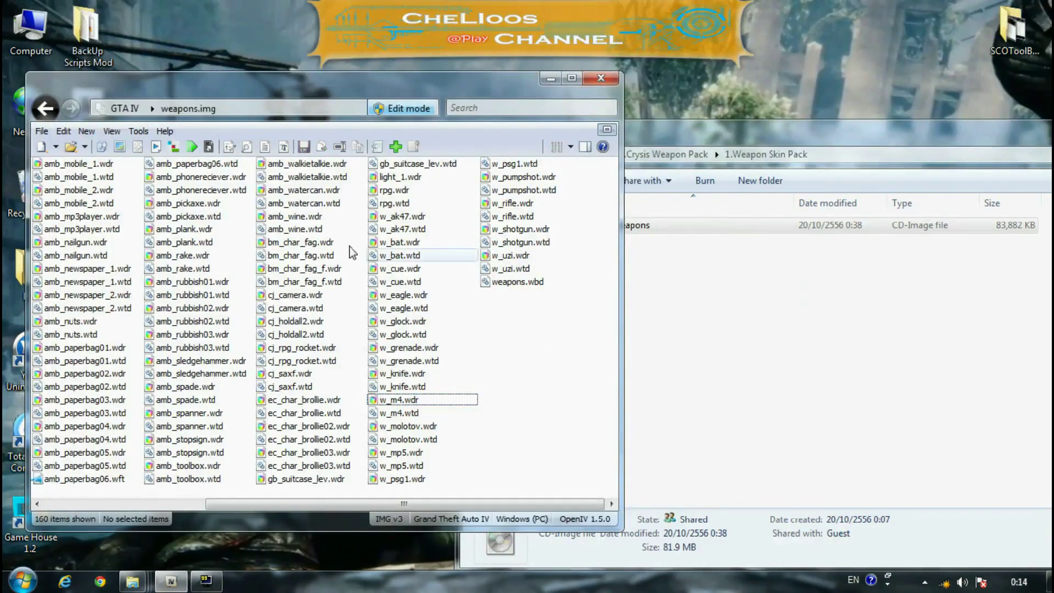
Leave the weapons.img archive and return OpenIV to the game root folder.
click(44, 108)
click(44, 109)
click(44, 108)
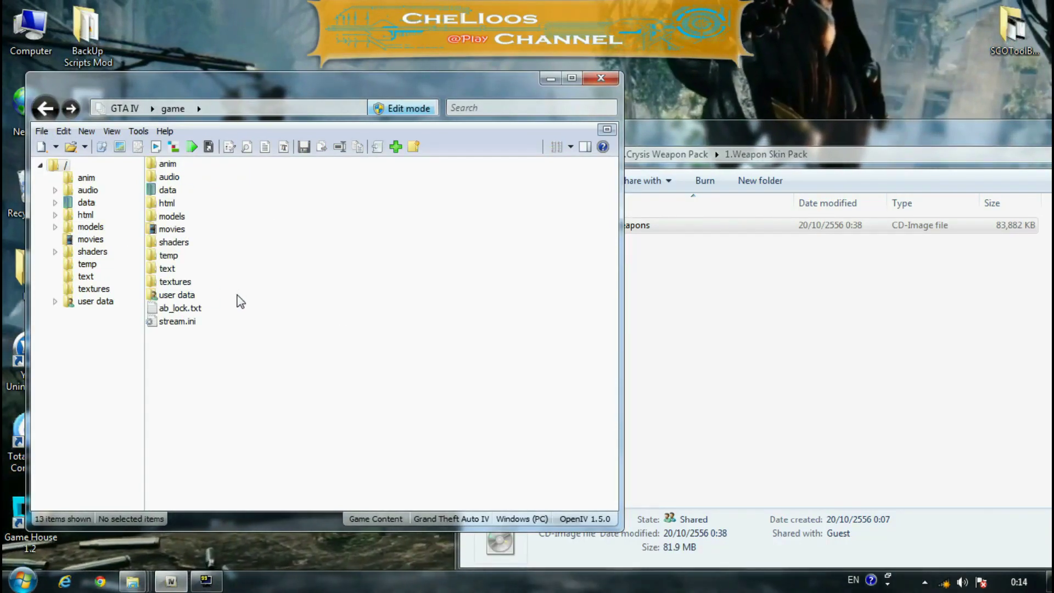
Go back to the 2.Crysis Weapon Pack folder and select its 2.Weapons Info subfolder.
click(792, 366)
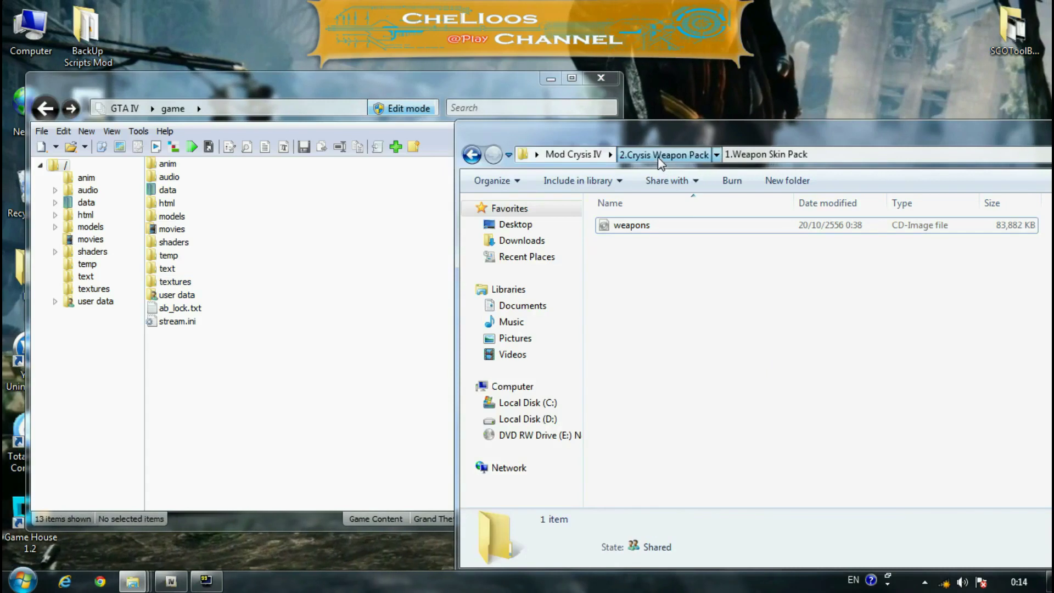
click(657, 156)
key(Down)
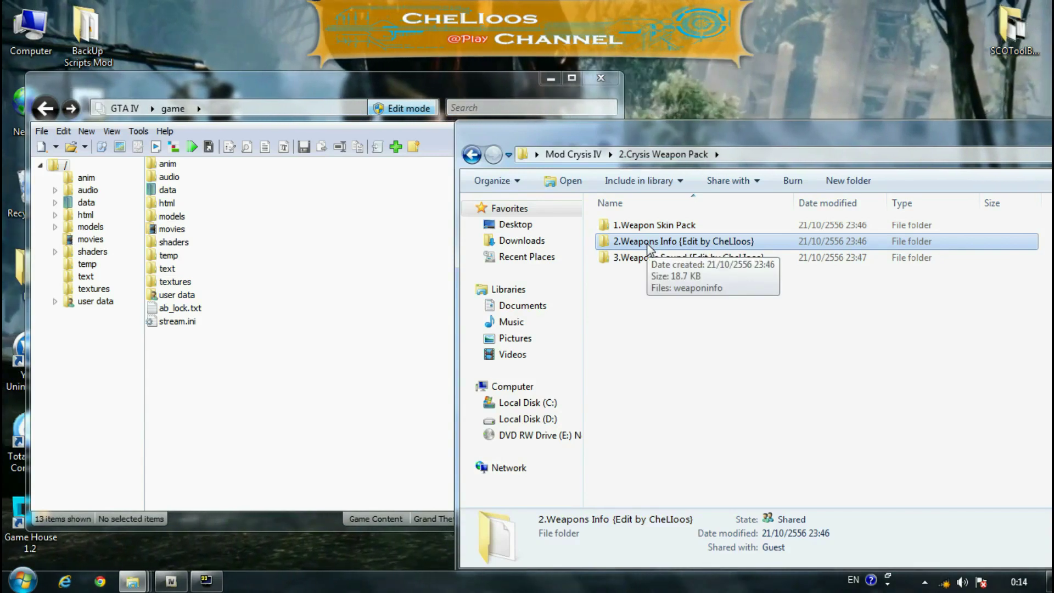
In a new file window, open the common\data folder inside D:\GTA IV MOD ONLY\Grand Theft Auto IV.
click(356, 37)
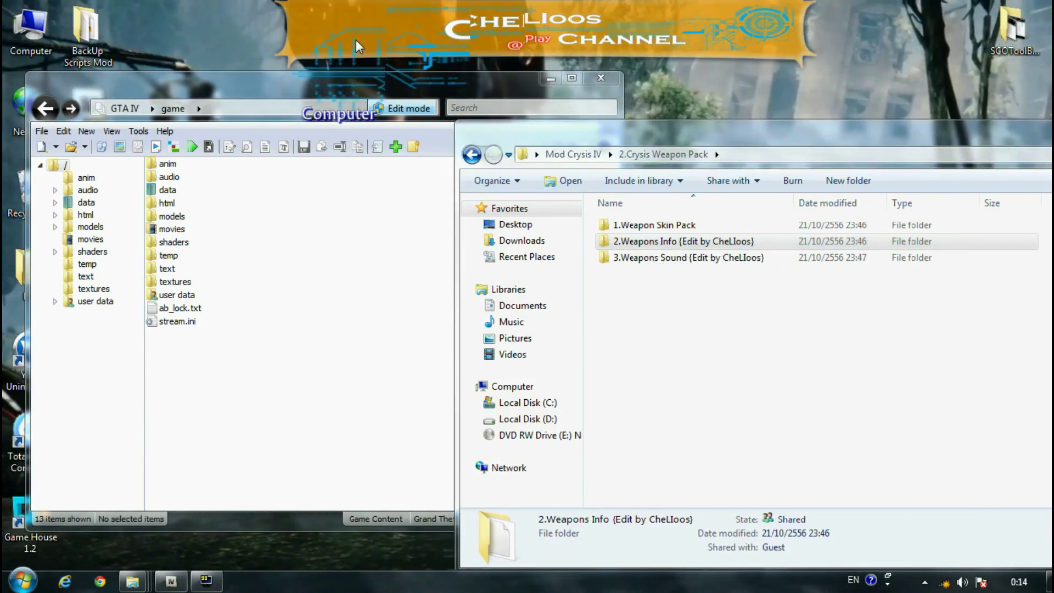
key(super+e)
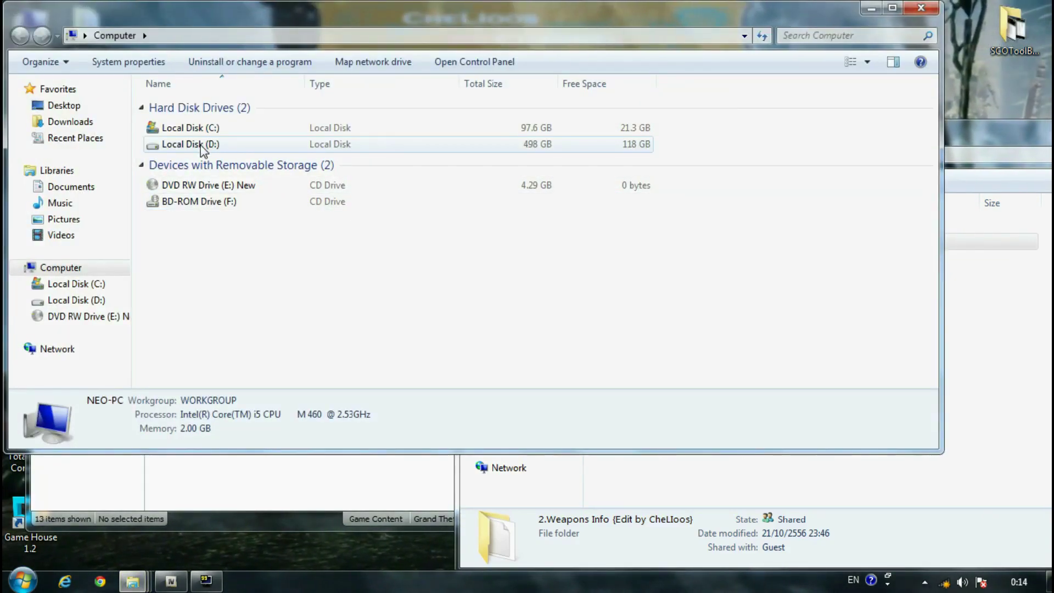
double_click(203, 147)
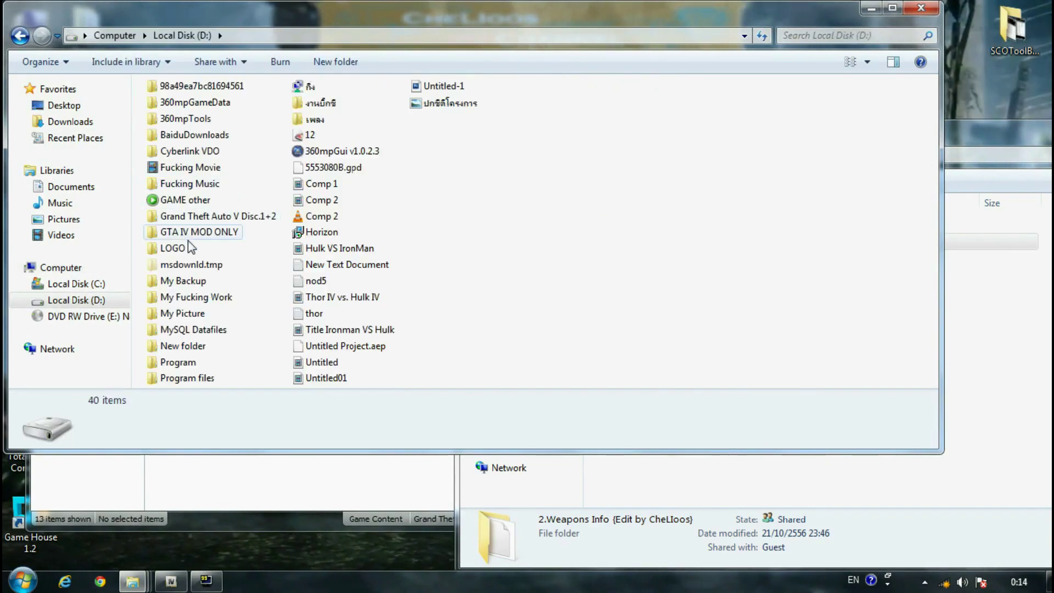
double_click(189, 232)
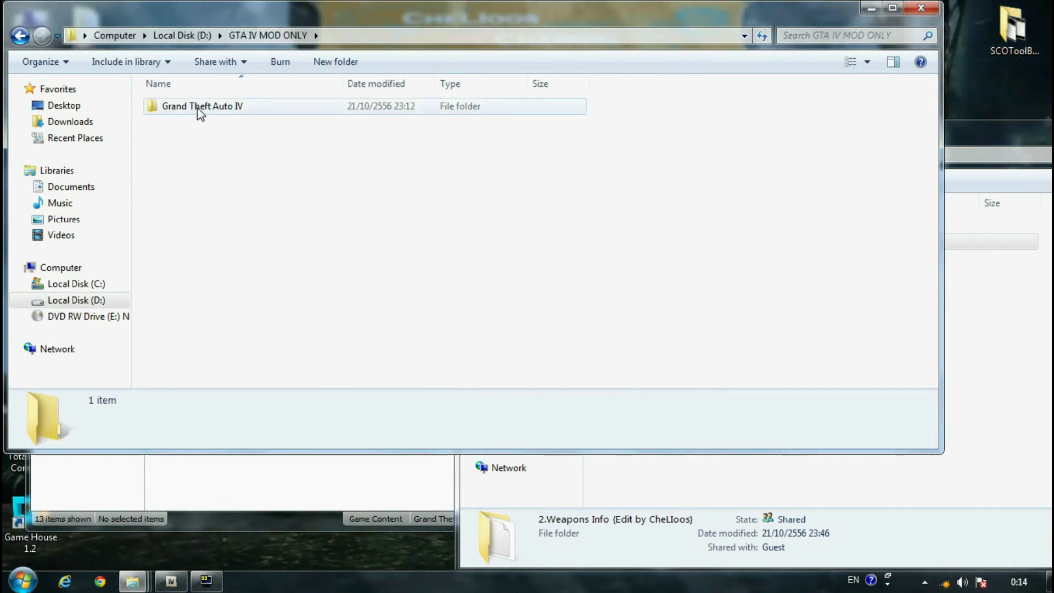
double_click(197, 107)
drag(239, 11, 265, 47)
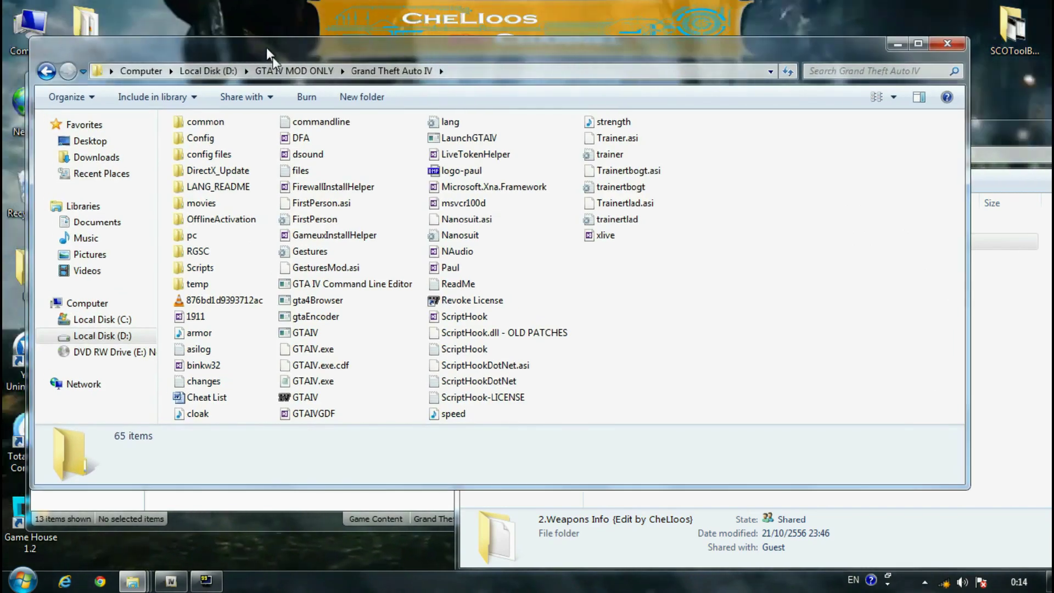
drag(517, 48, 506, 126)
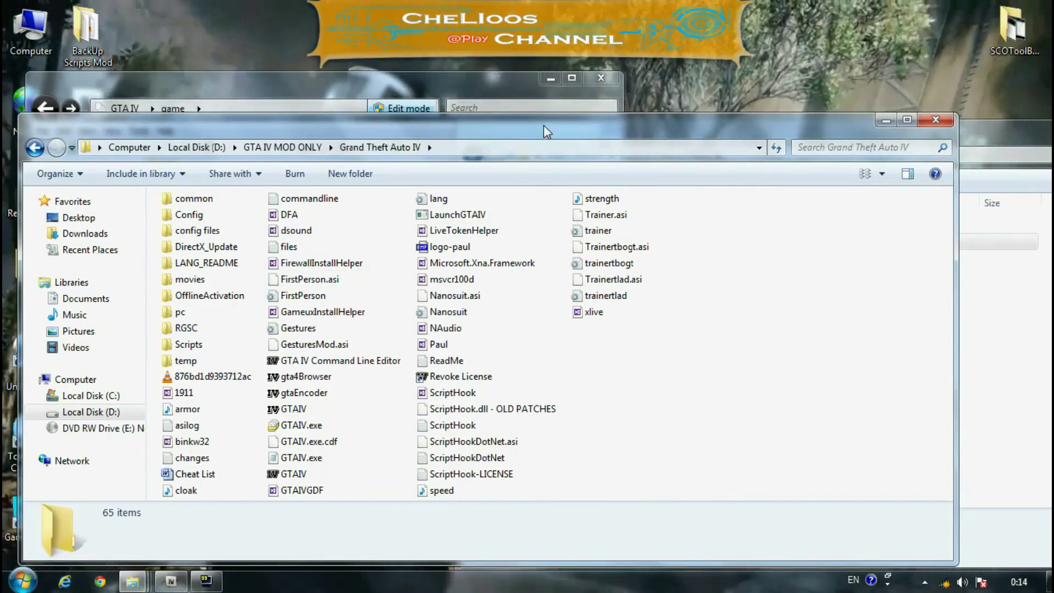
double_click(184, 203)
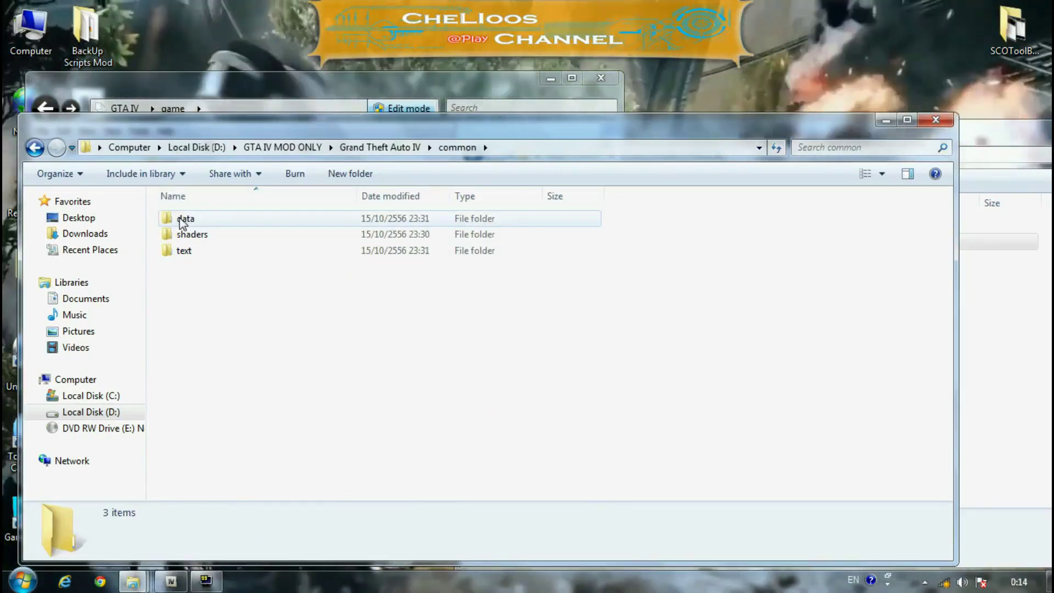
double_click(184, 220)
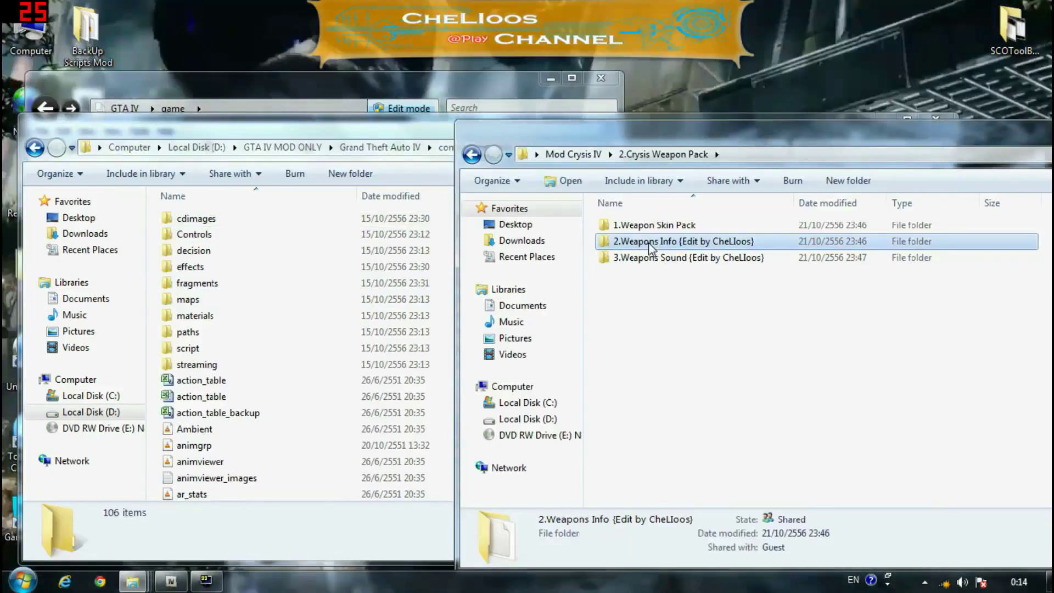
Copy the weaponinfo file from 2.Weapons Info into the game's common\data folder, replacing the existing WeaponInfo file.
double_click(647, 247)
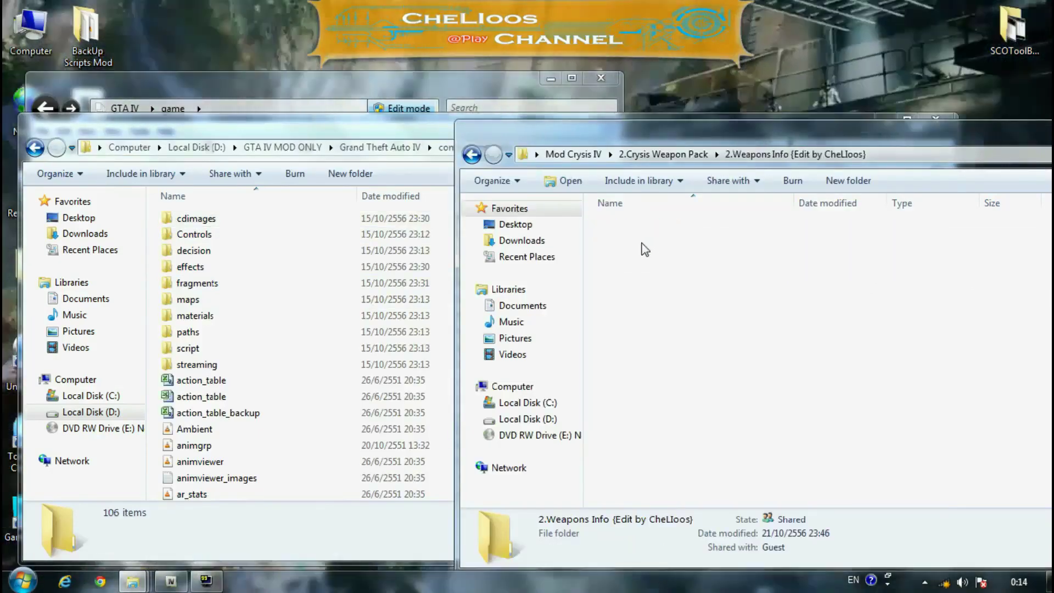
click(642, 231)
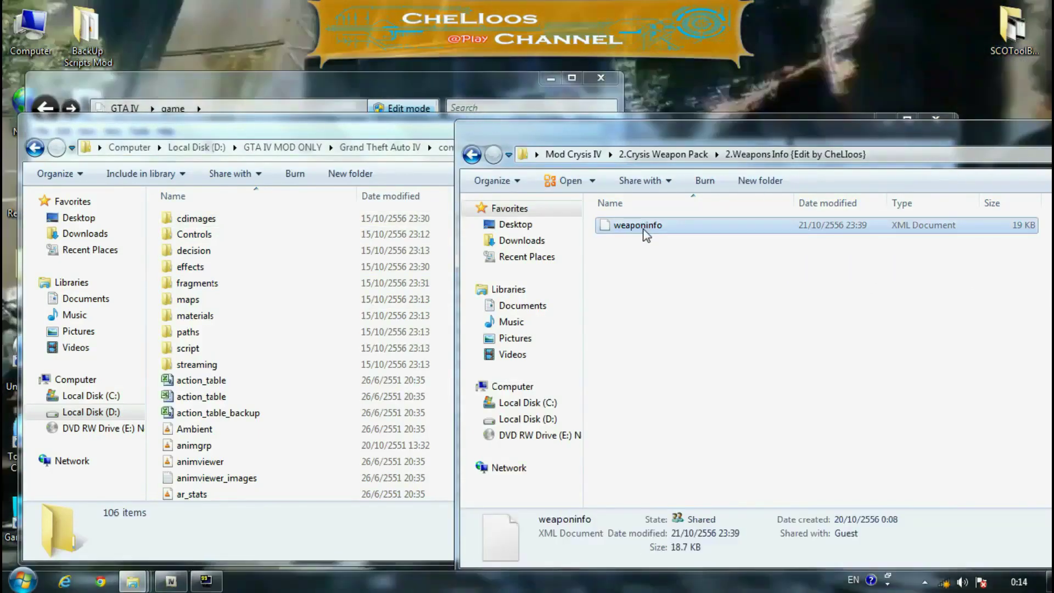
click(625, 249)
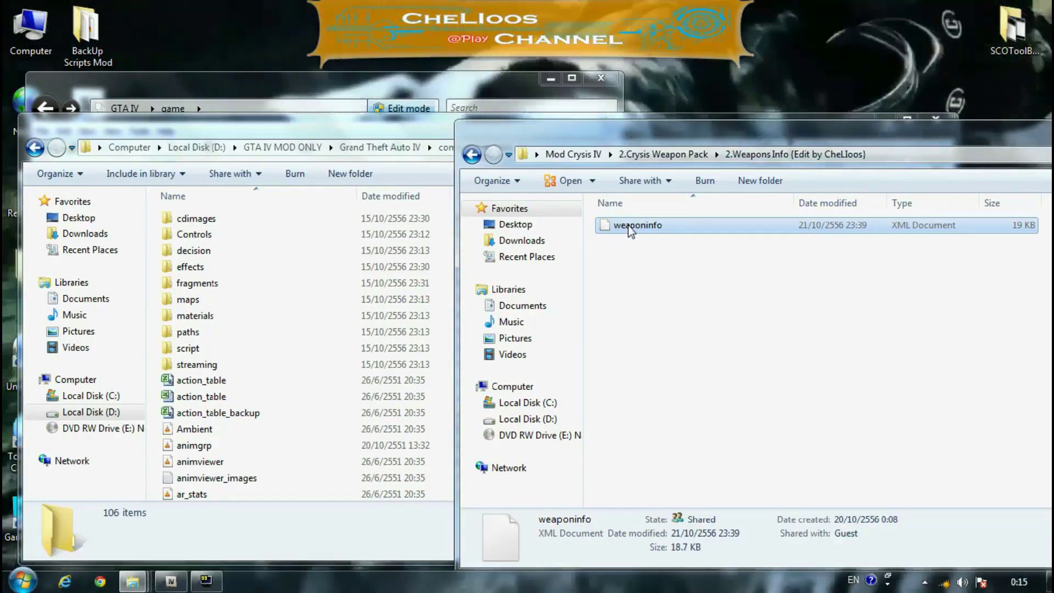
right_click(627, 226)
click(661, 477)
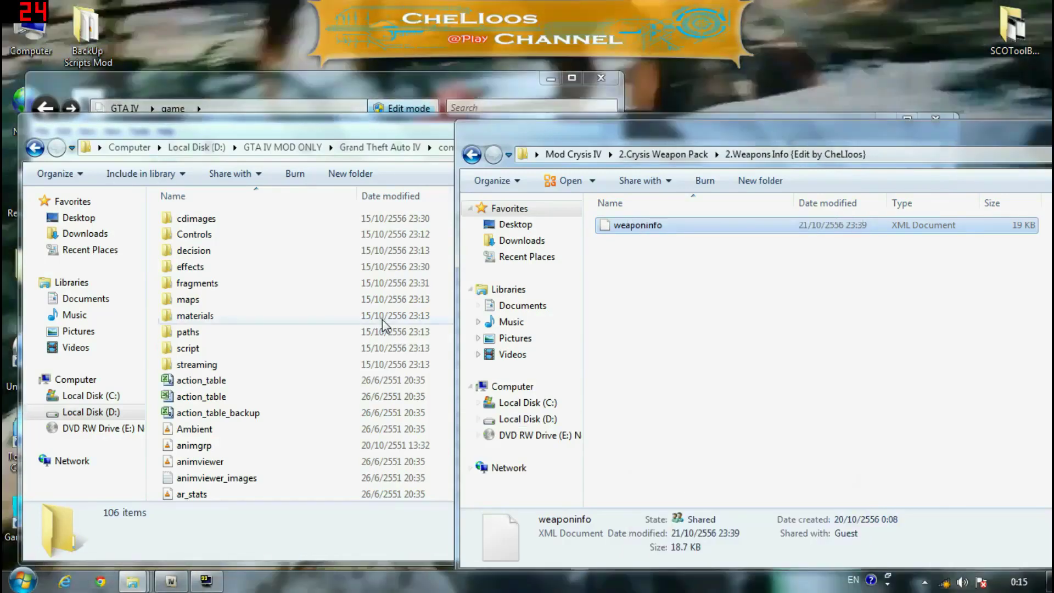
click(329, 299)
right_click(331, 299)
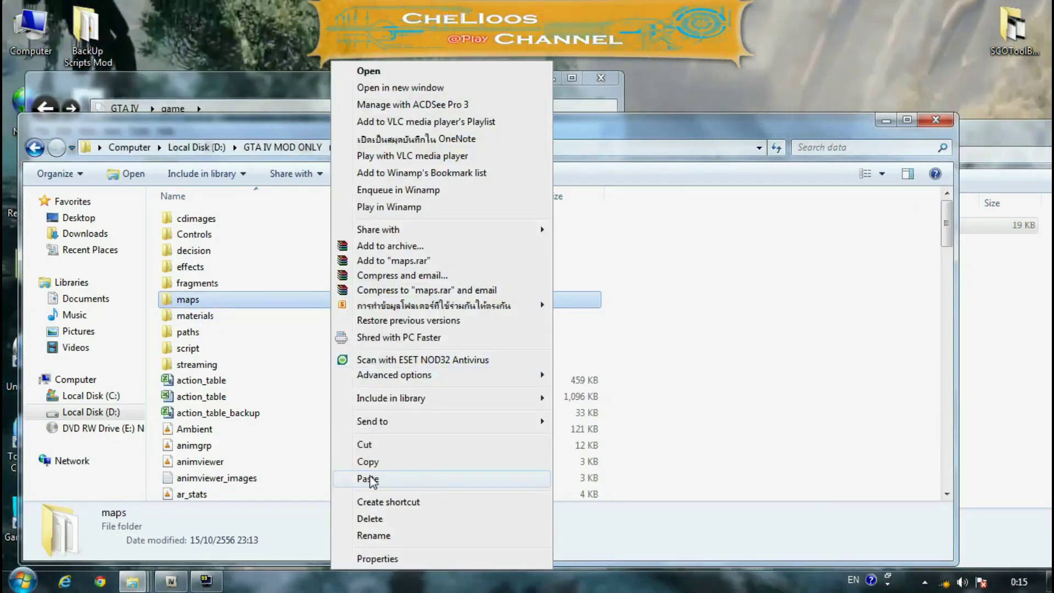
click(366, 479)
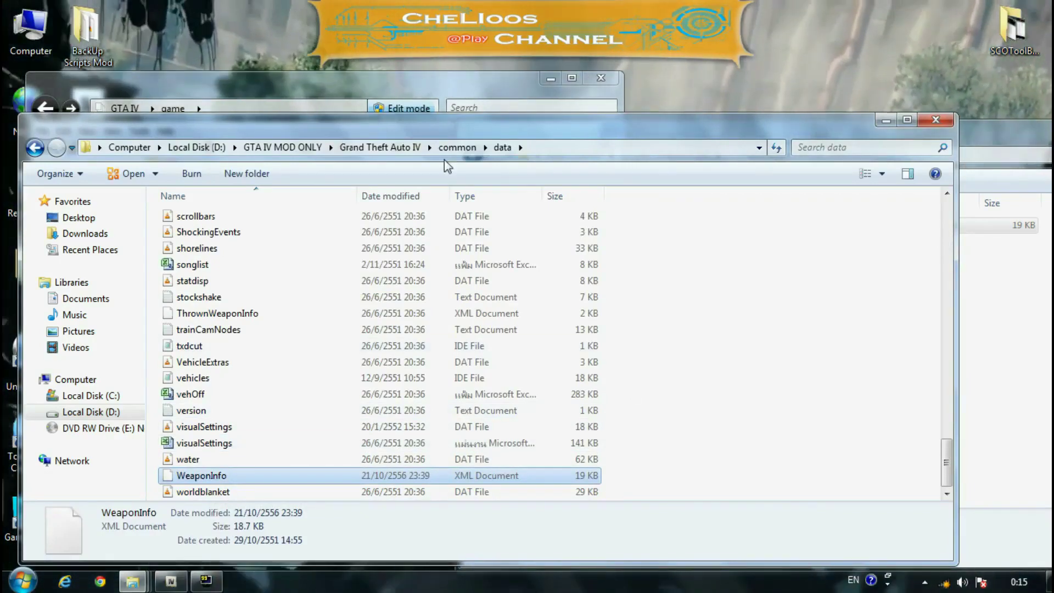
Reposition the game folder window and go back up to the Grand Theft Auto IV folder.
drag(403, 127, 441, 139)
click(410, 139)
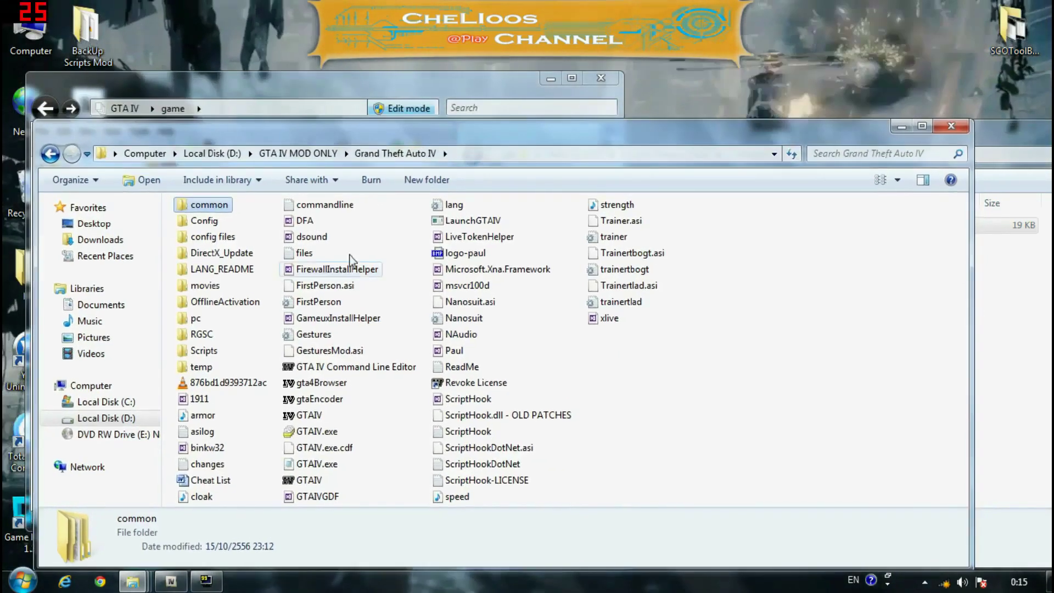
In the mod folder window, return to 2.Crysis Weapon Pack and select its 3.Weapons Sound subfolder.
click(1007, 312)
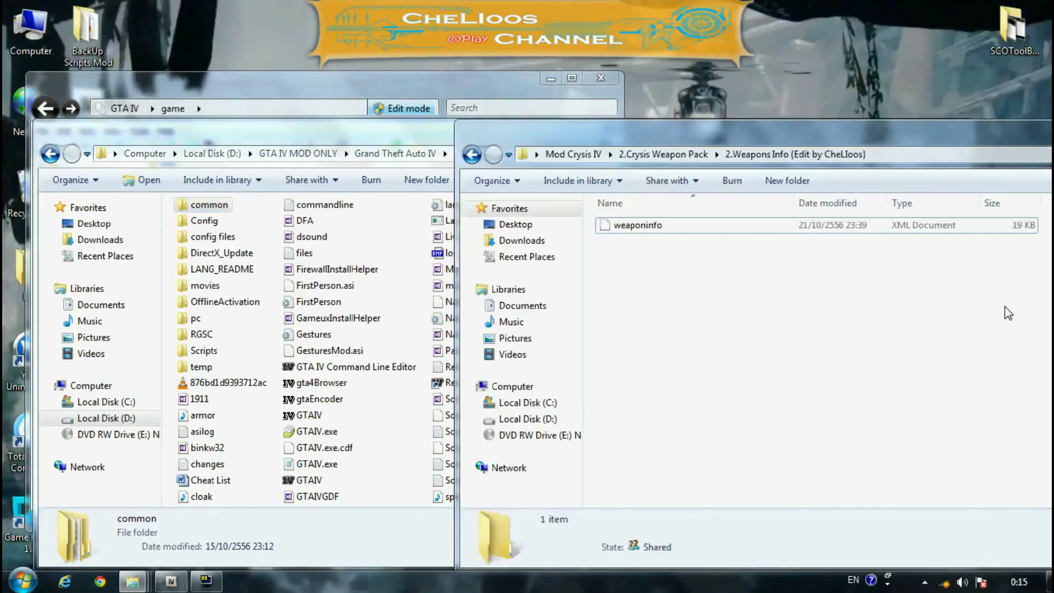
drag(753, 135, 751, 87)
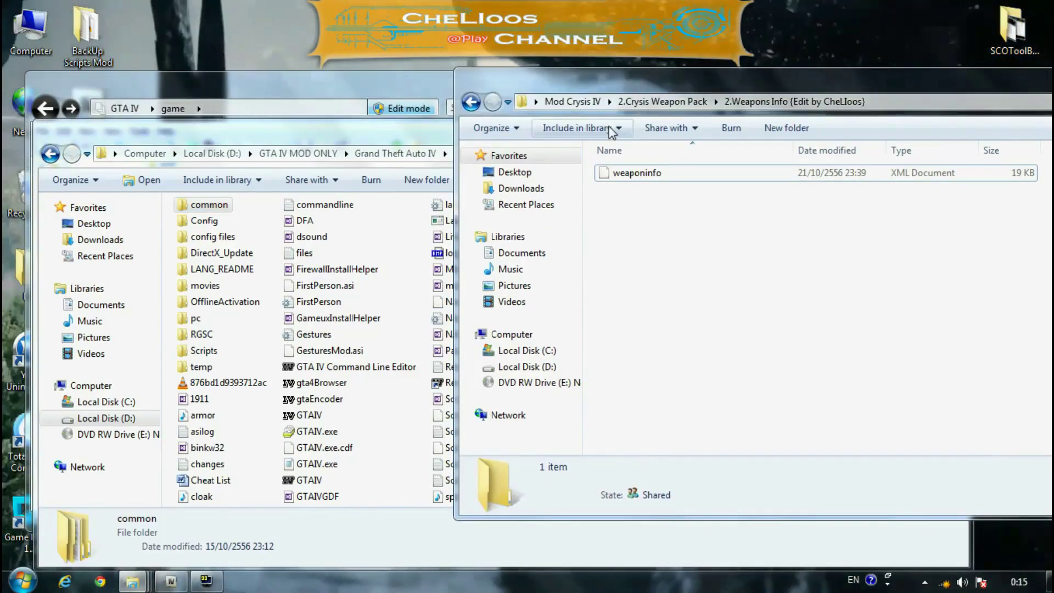
click(569, 105)
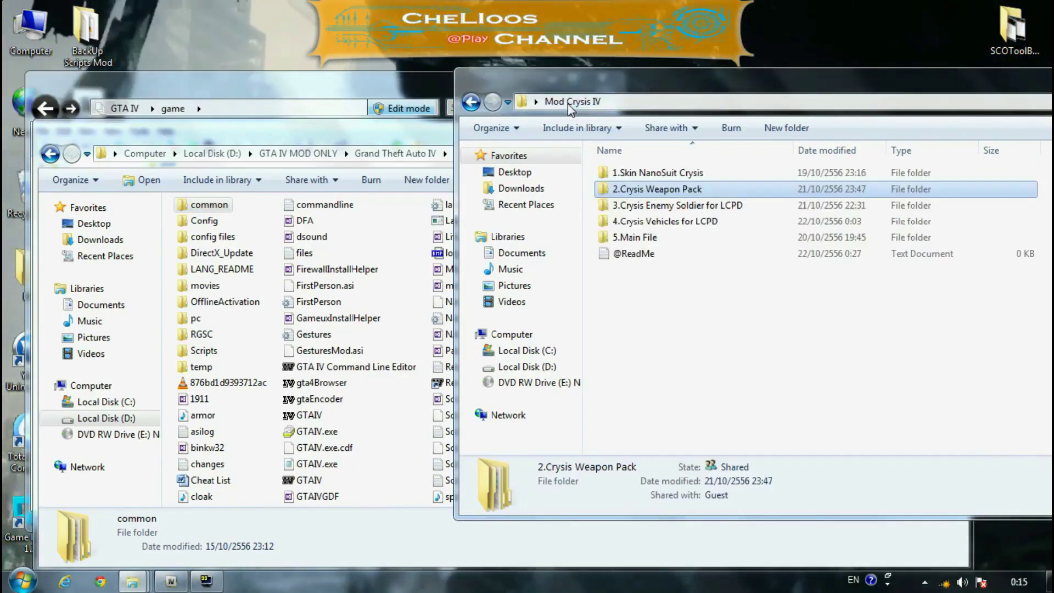
double_click(657, 190)
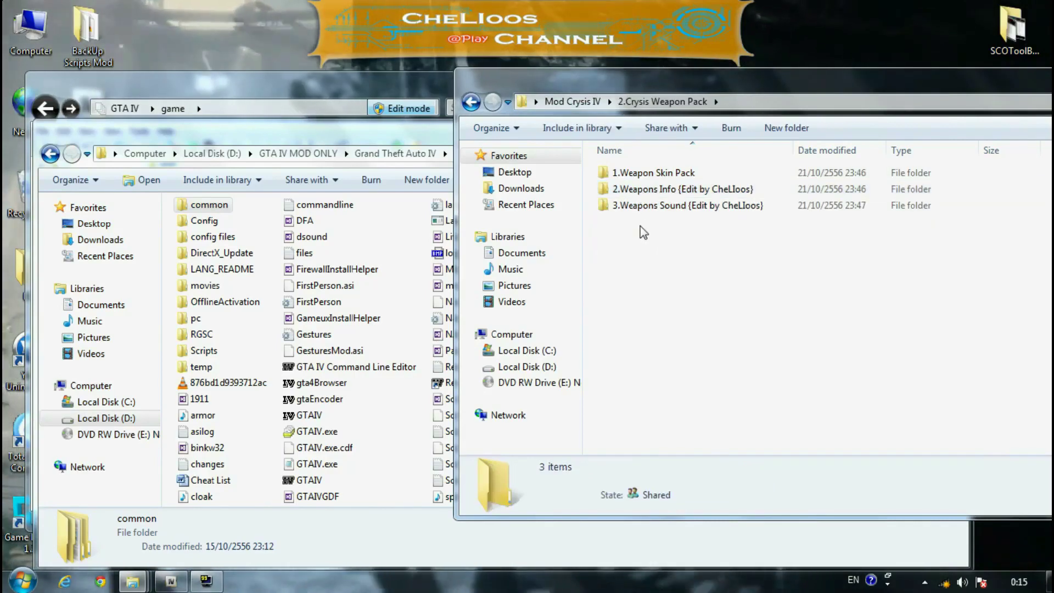
click(656, 207)
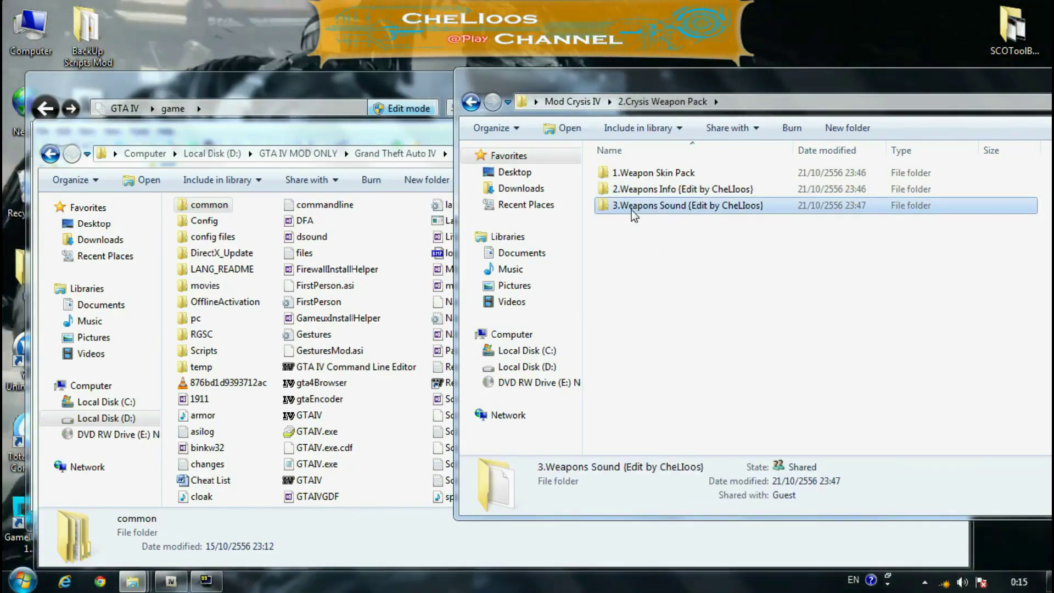
click(650, 173)
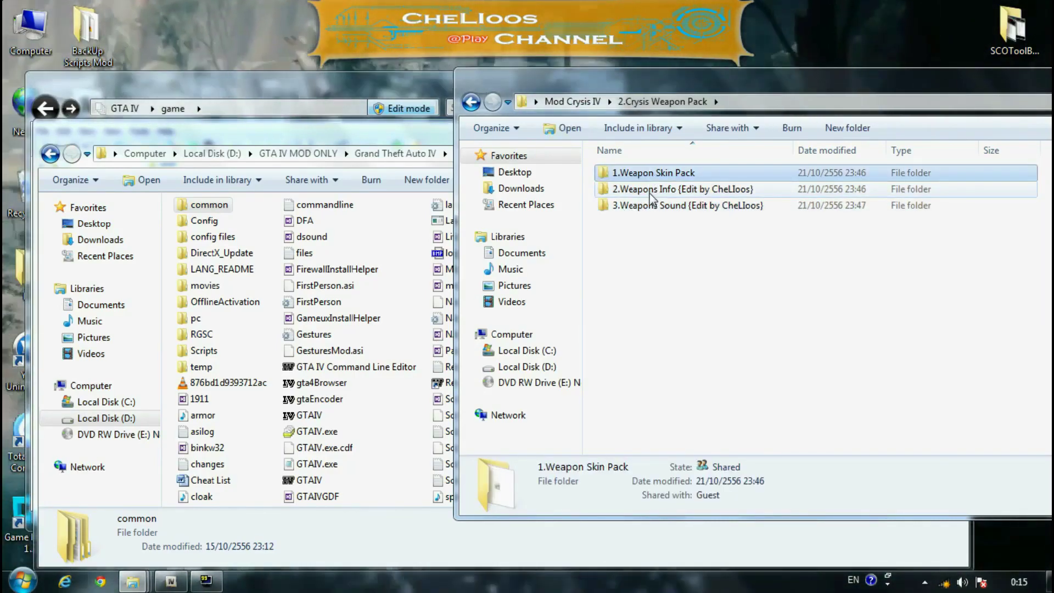
click(651, 191)
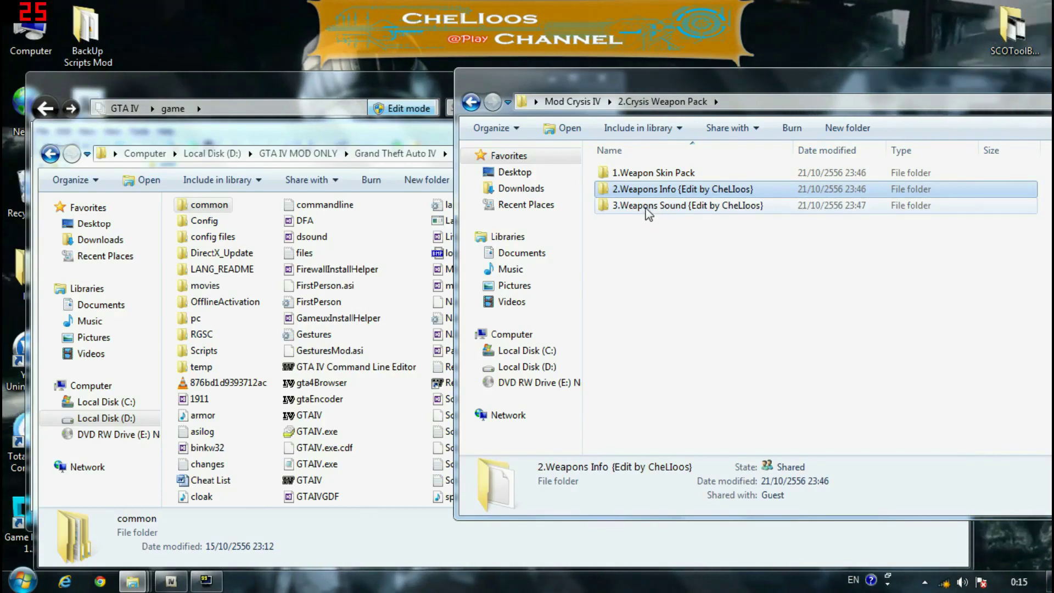
click(631, 207)
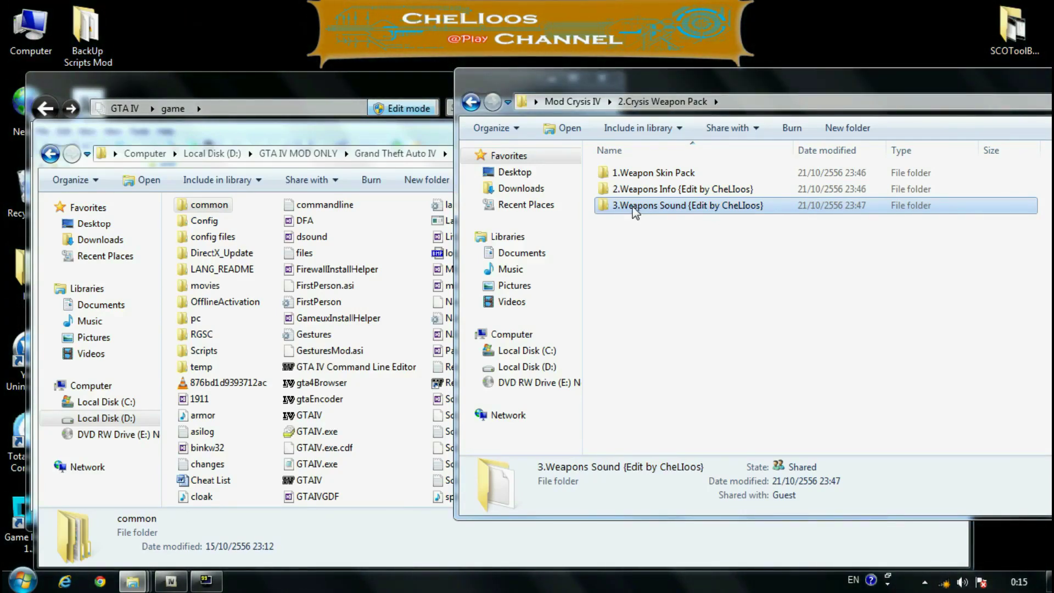
Arrange the OpenIV, game and mod folder windows, then open 3.Weapons Sound and select its WEAPONS file.
drag(646, 78, 611, 71)
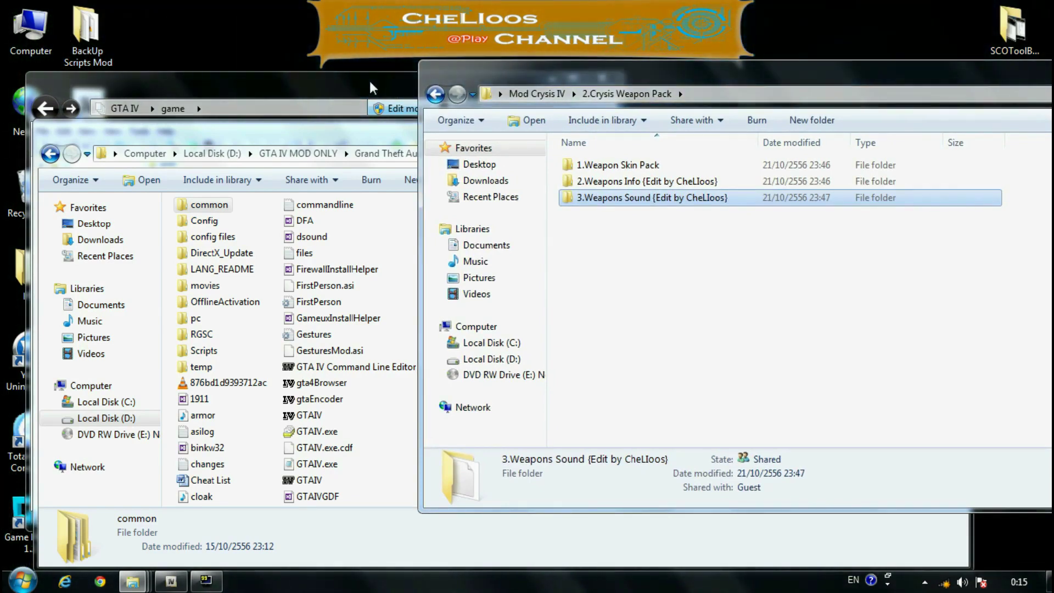
drag(309, 136, 294, 141)
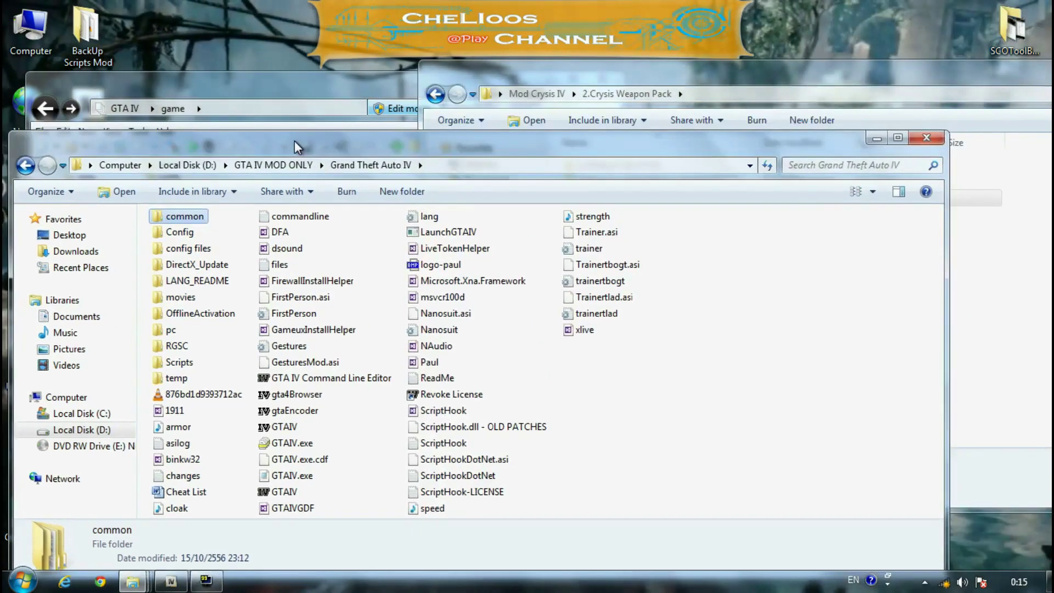
click(292, 90)
drag(307, 98, 357, 64)
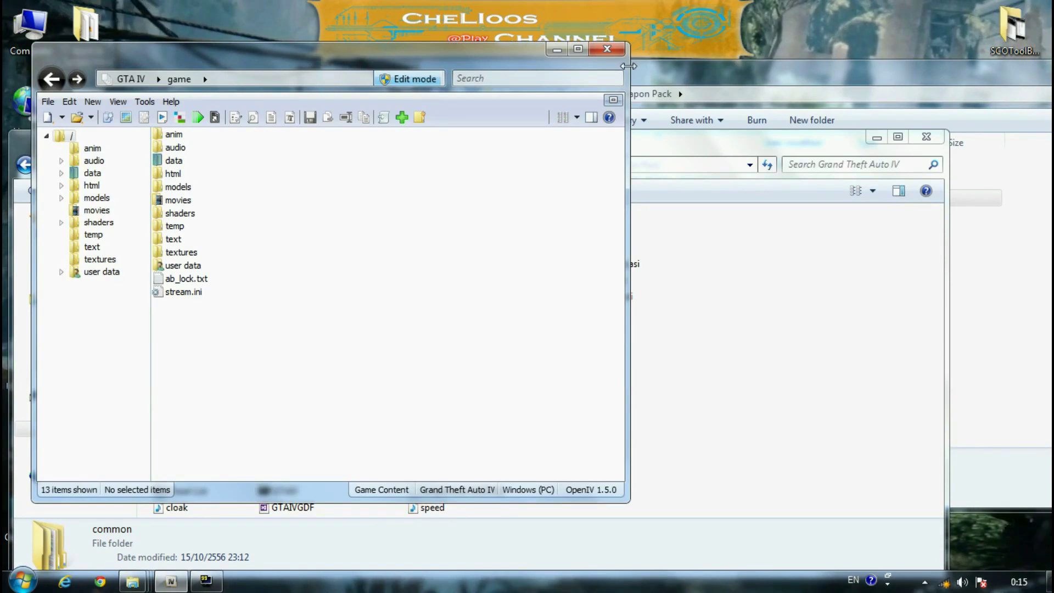
click(653, 67)
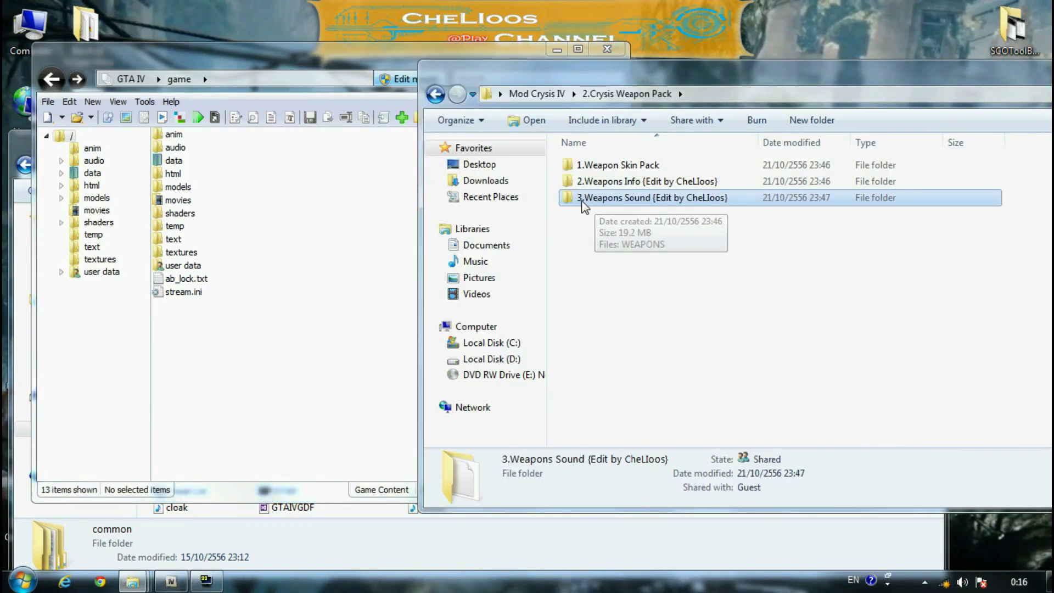
double_click(662, 200)
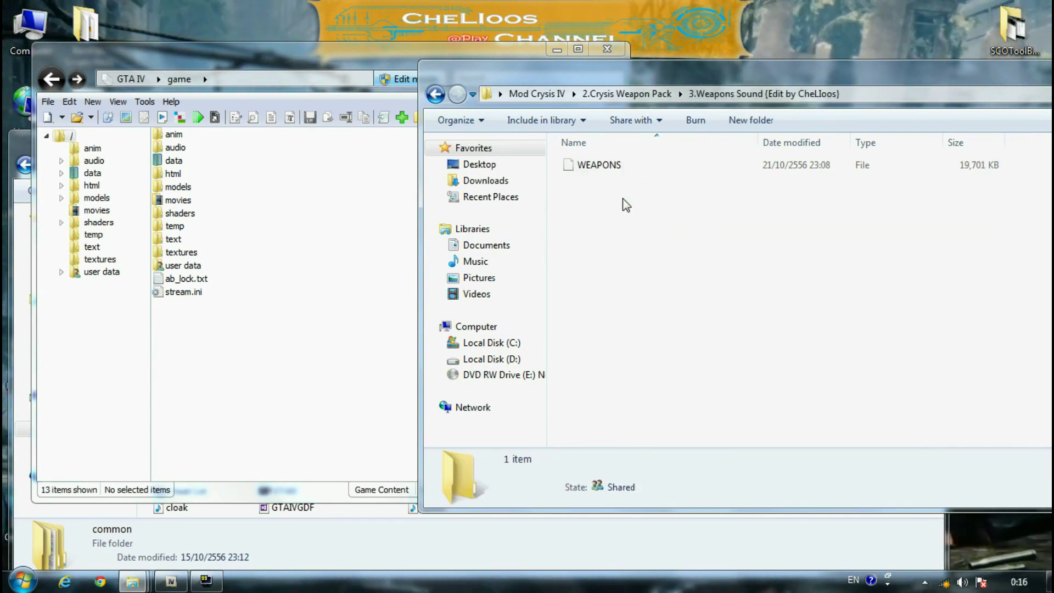
click(586, 174)
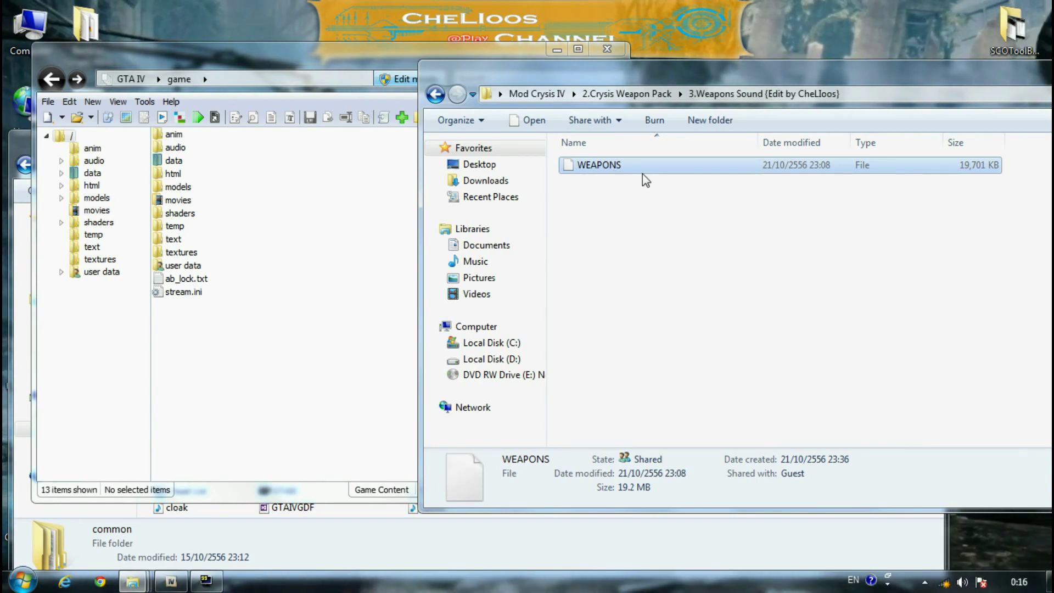
Switch to OpenIV and open the RESIDENT folder of resident.rpf inside audio\Sfx.
click(285, 66)
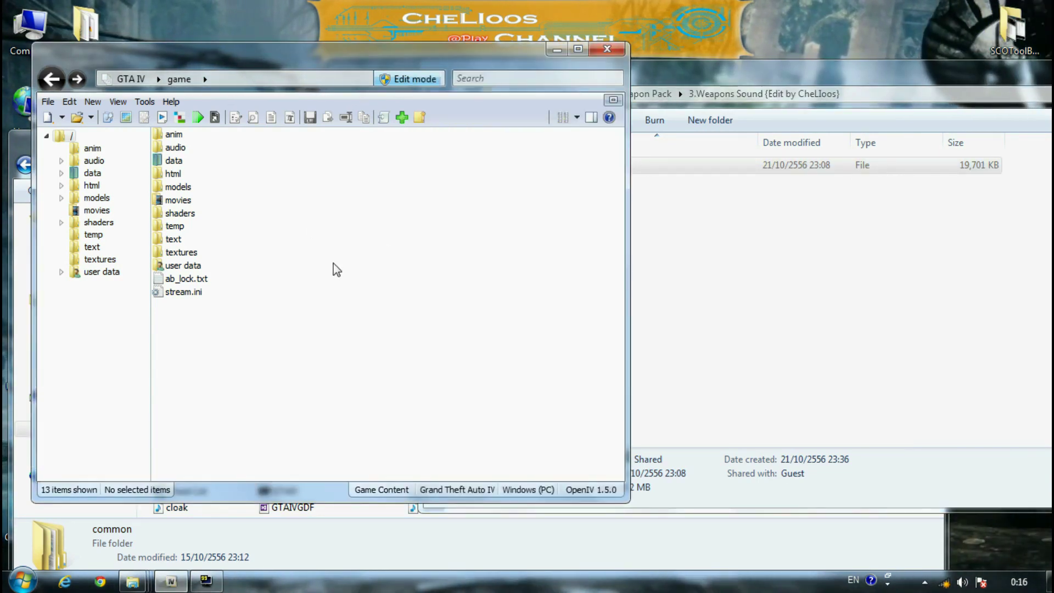
double_click(174, 148)
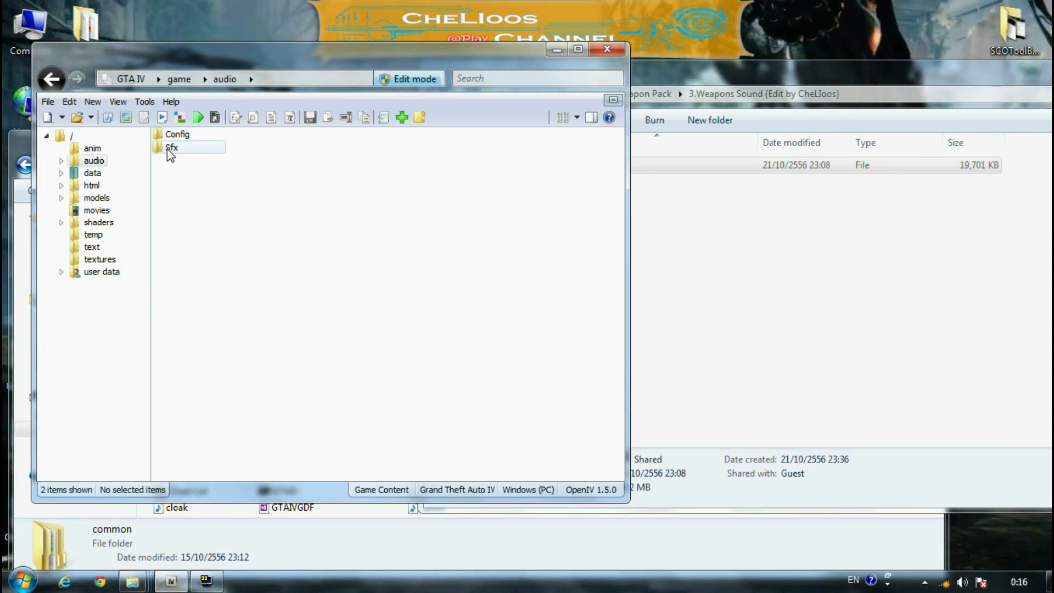
double_click(169, 148)
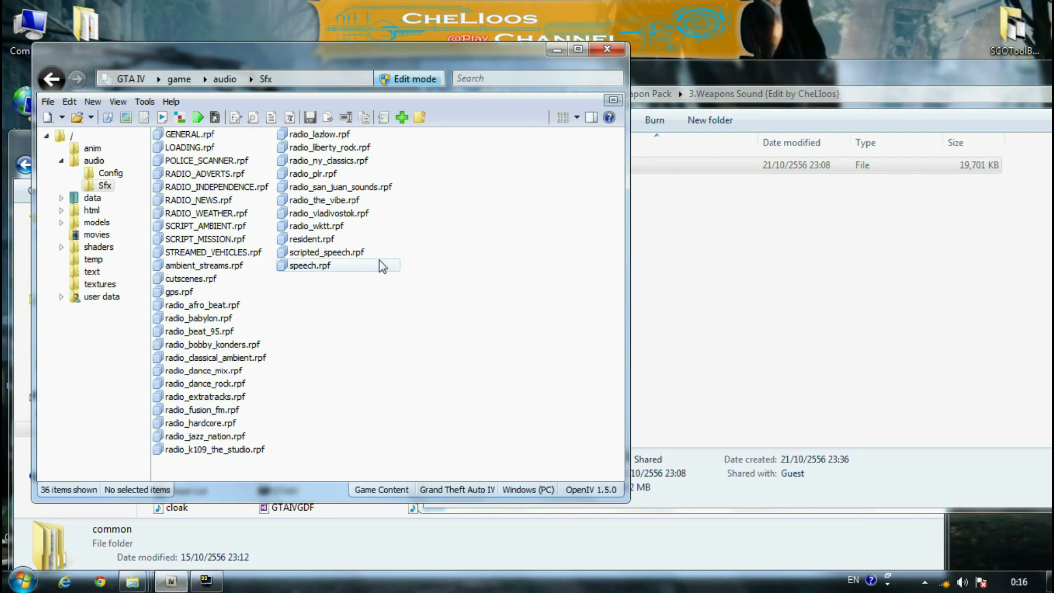
double_click(311, 243)
Replace WEAPONS in the RESIDENT archive folder with the mod's WEAPONS file, then return to the game's root content.
click(584, 171)
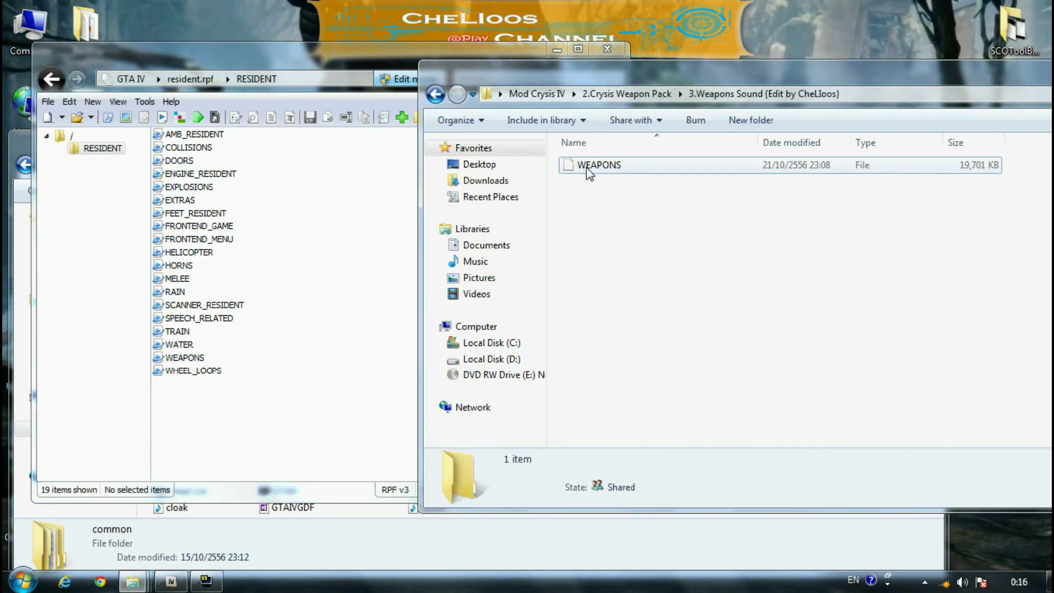
click(593, 168)
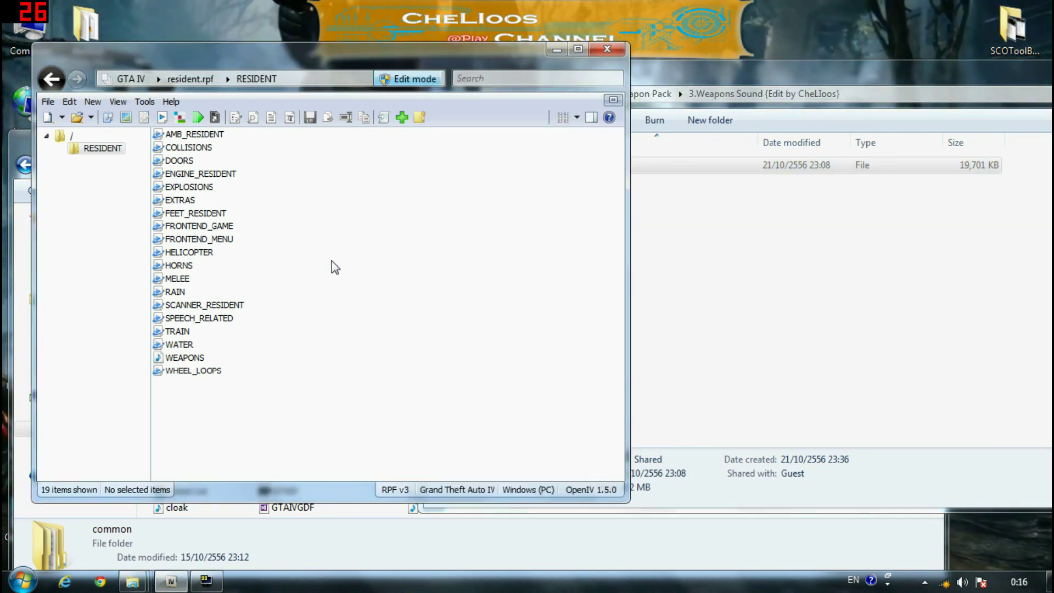
click(332, 262)
click(181, 358)
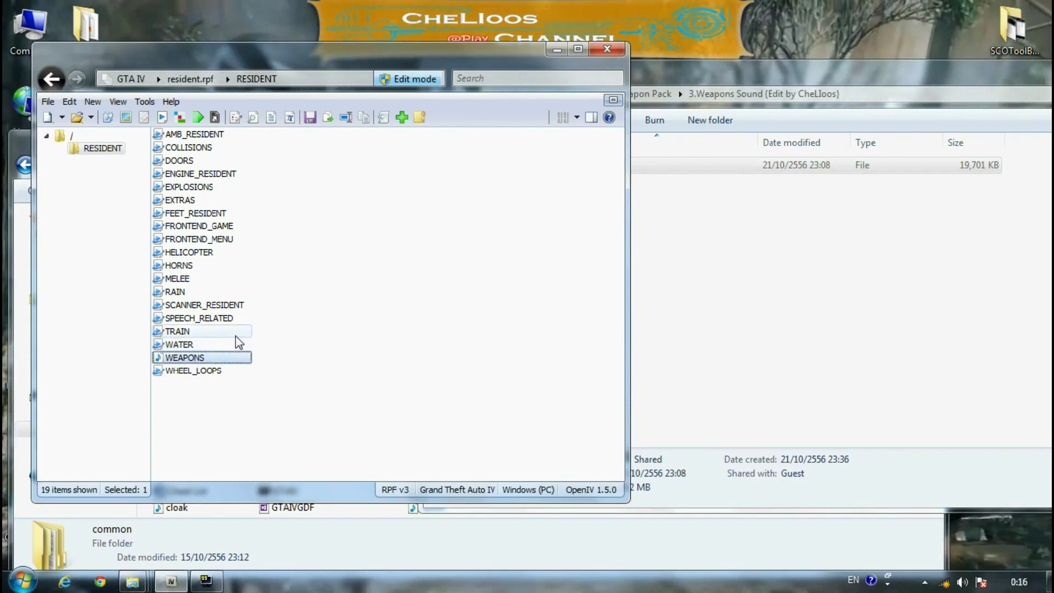
click(47, 102)
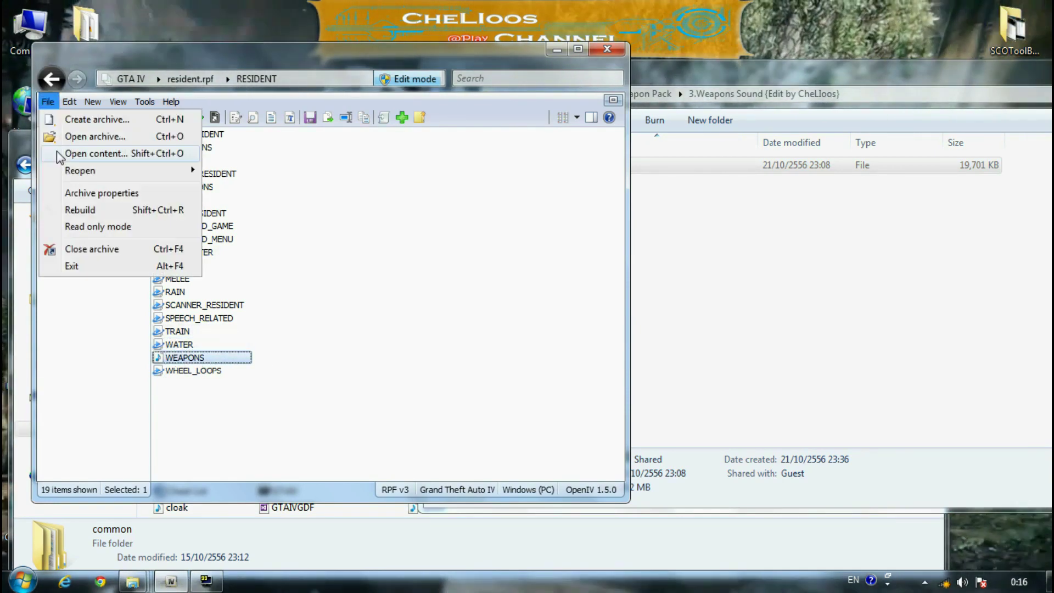
click(57, 153)
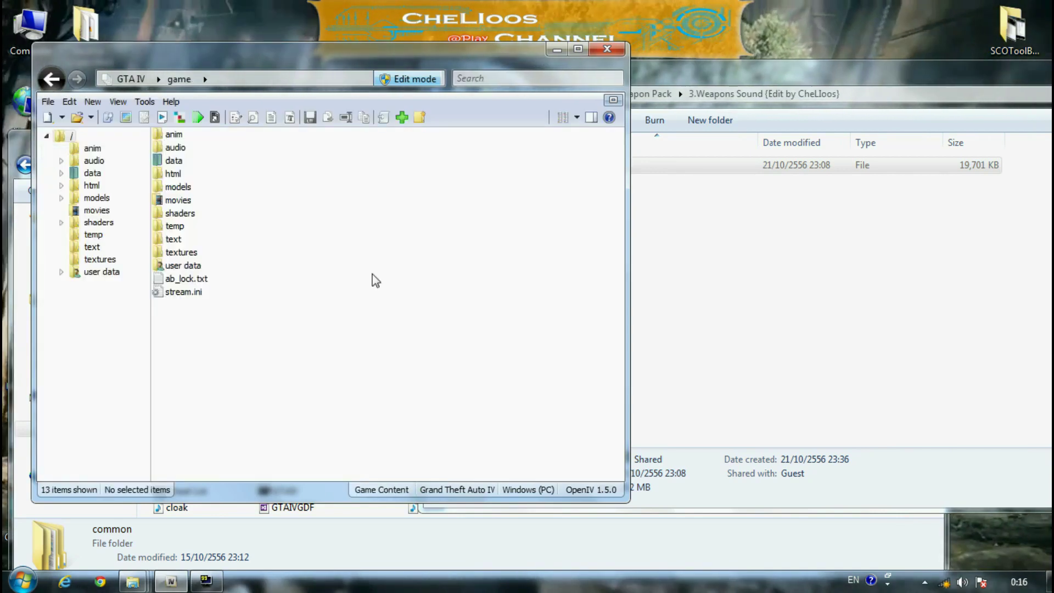
Go back up to the Mod Crysis IV folder and select 3.Crysis Enemy Soldier for LCPD.
click(829, 317)
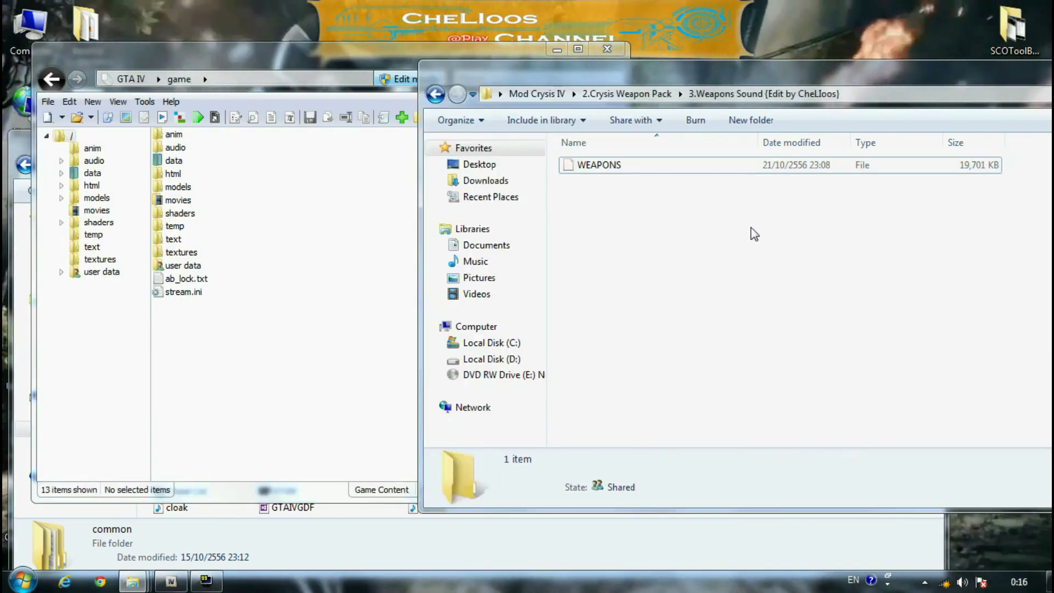
click(544, 95)
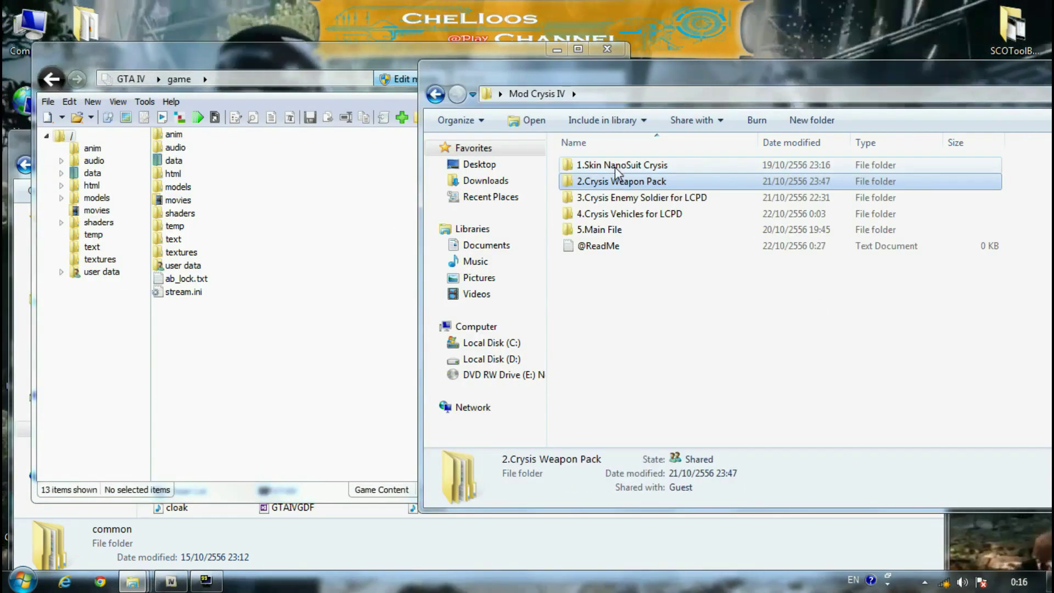
click(614, 167)
click(630, 184)
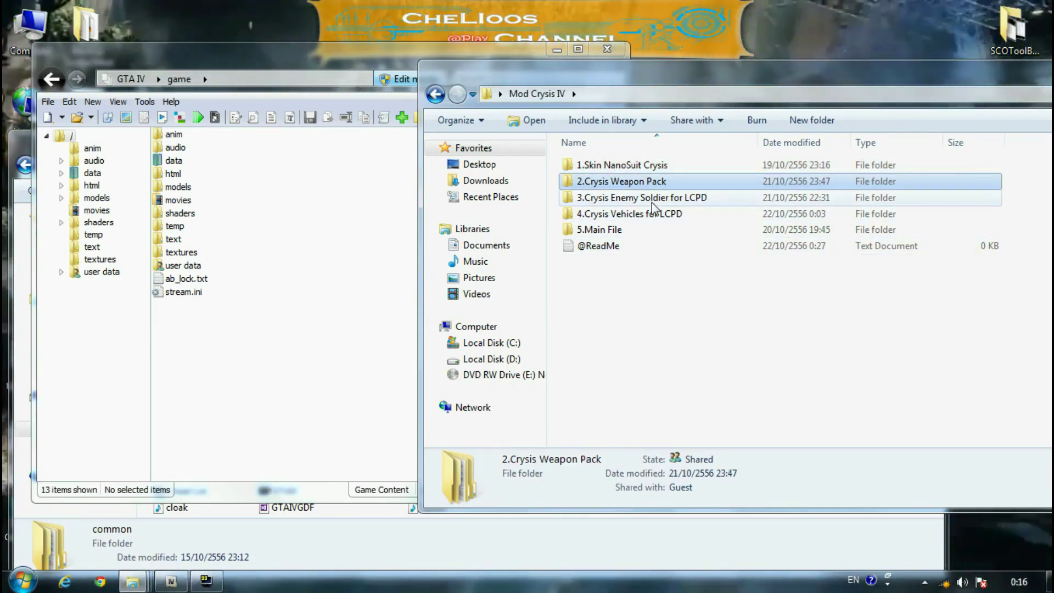
click(652, 199)
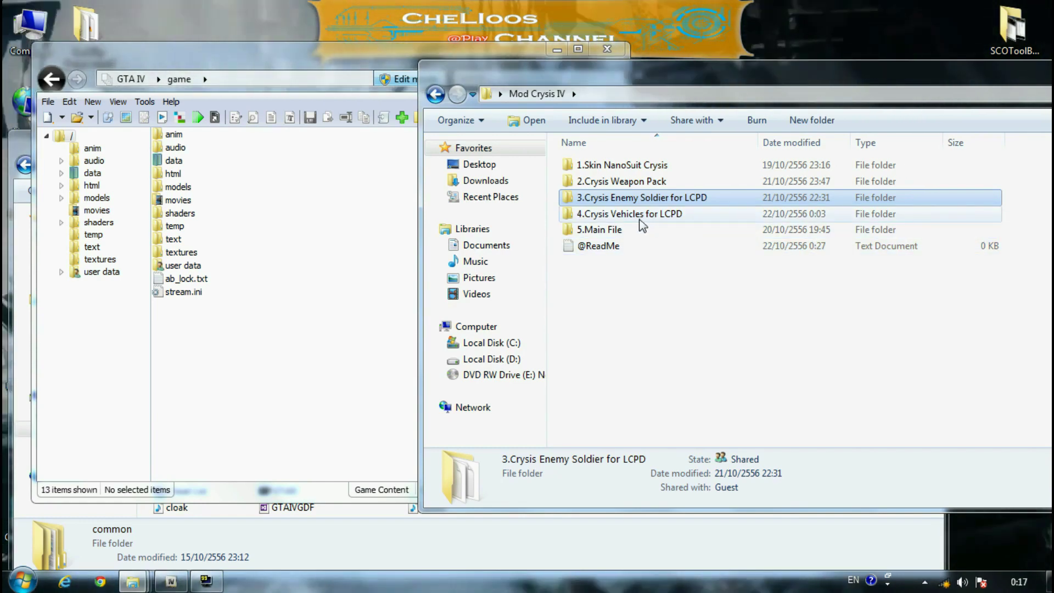
Examine the 4.Crysis Vehicles for LCPD folder, viewing the Cell picture and the annihilator files, then return to Mod Crysis IV.
click(640, 219)
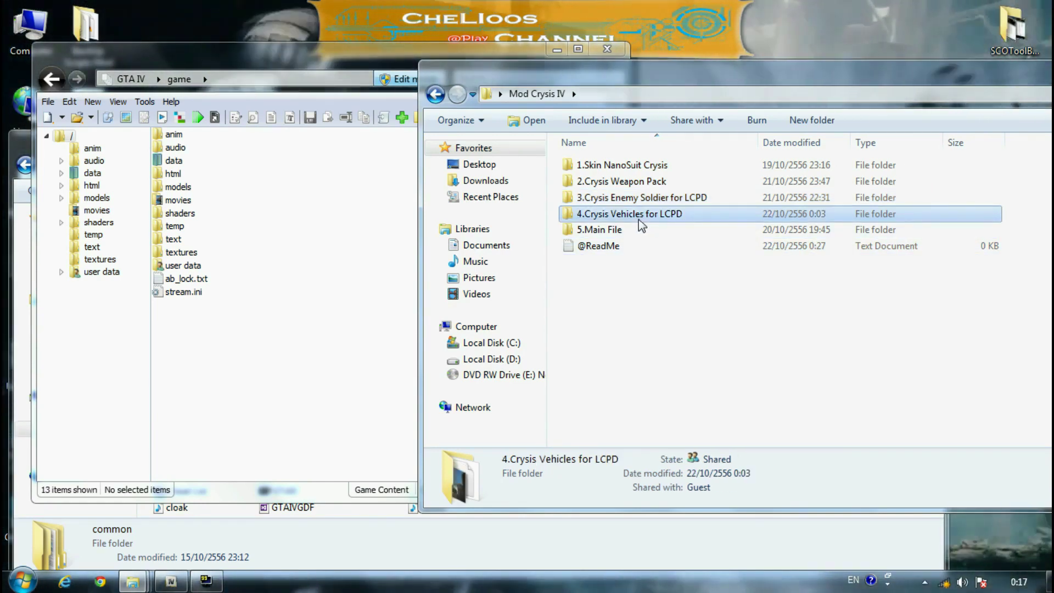
double_click(640, 219)
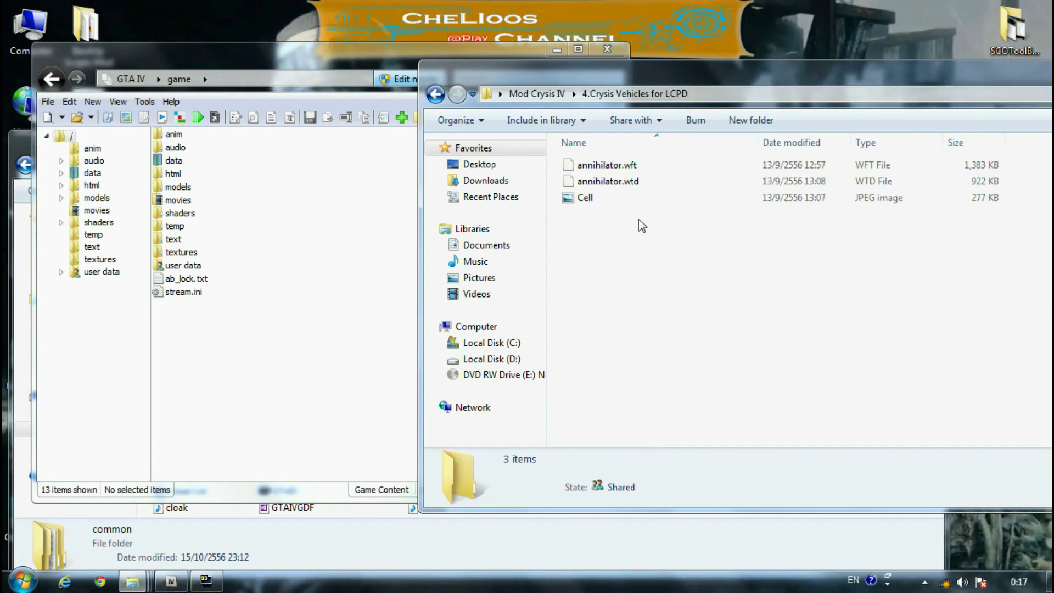
click(608, 187)
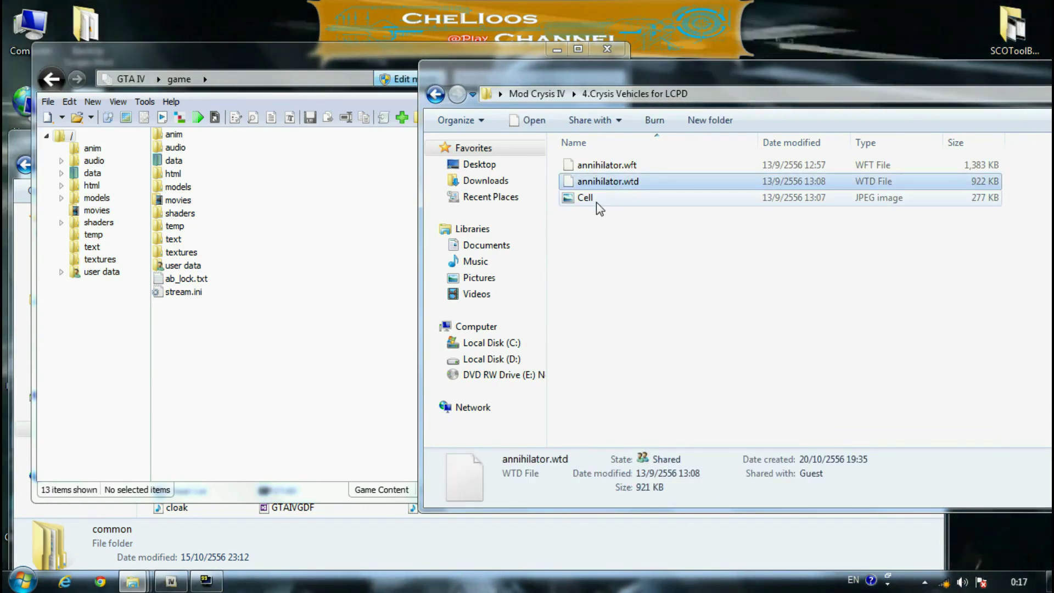
double_click(597, 203)
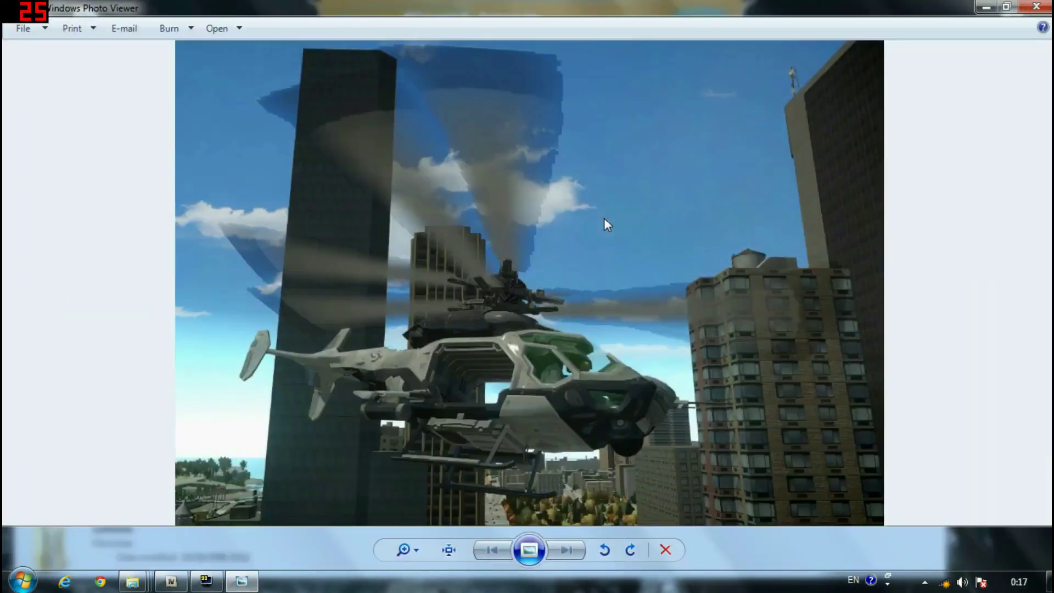
click(1036, 7)
click(611, 182)
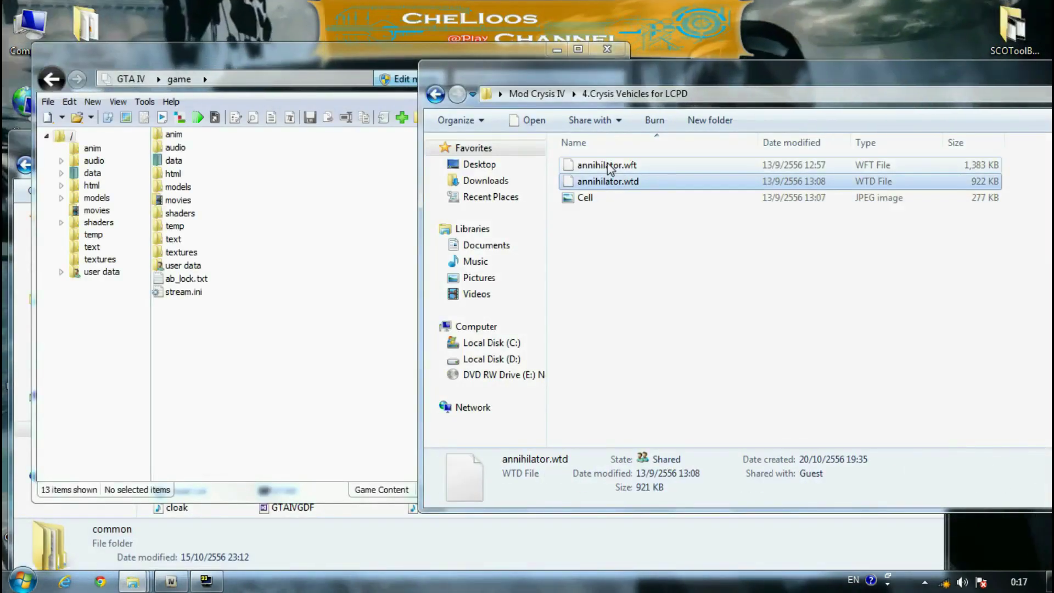
click(609, 167)
key(BackSpace)
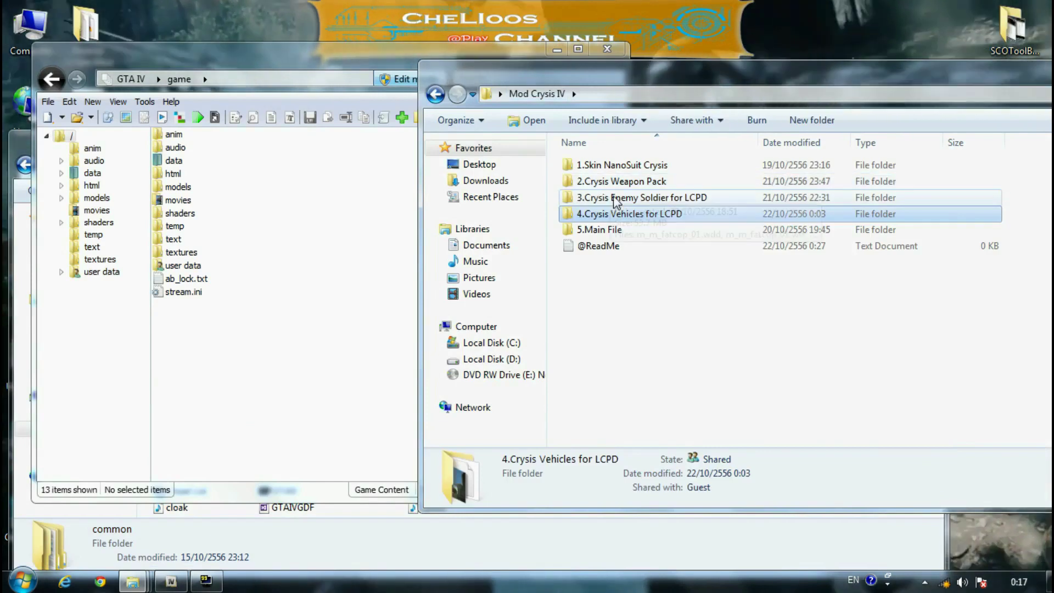
Look through the files in 3.Crysis Enemy Soldier for LCPD and return to the Mod Crysis IV folder.
click(616, 198)
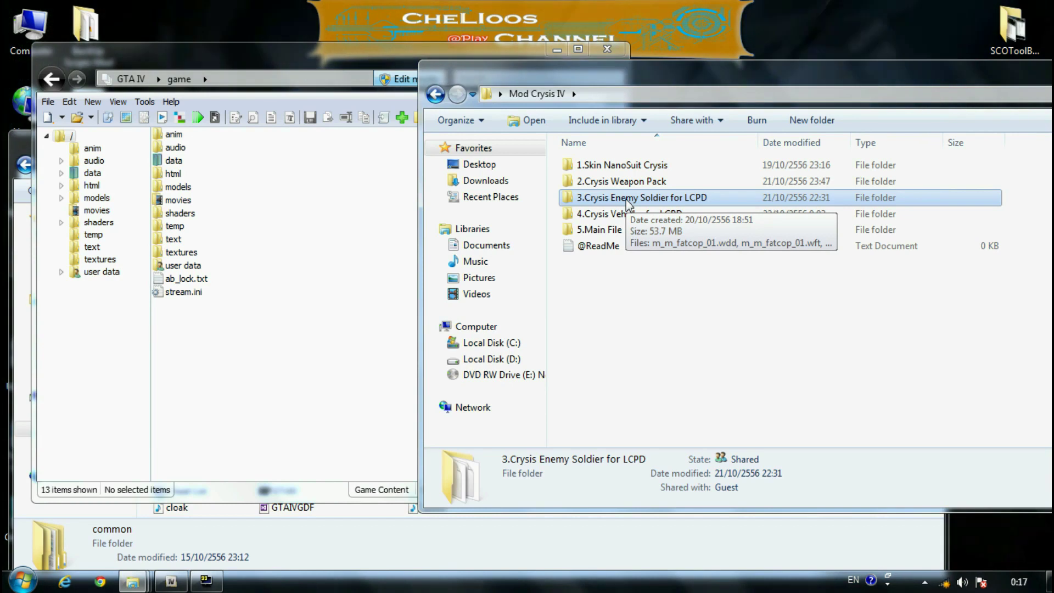
double_click(627, 197)
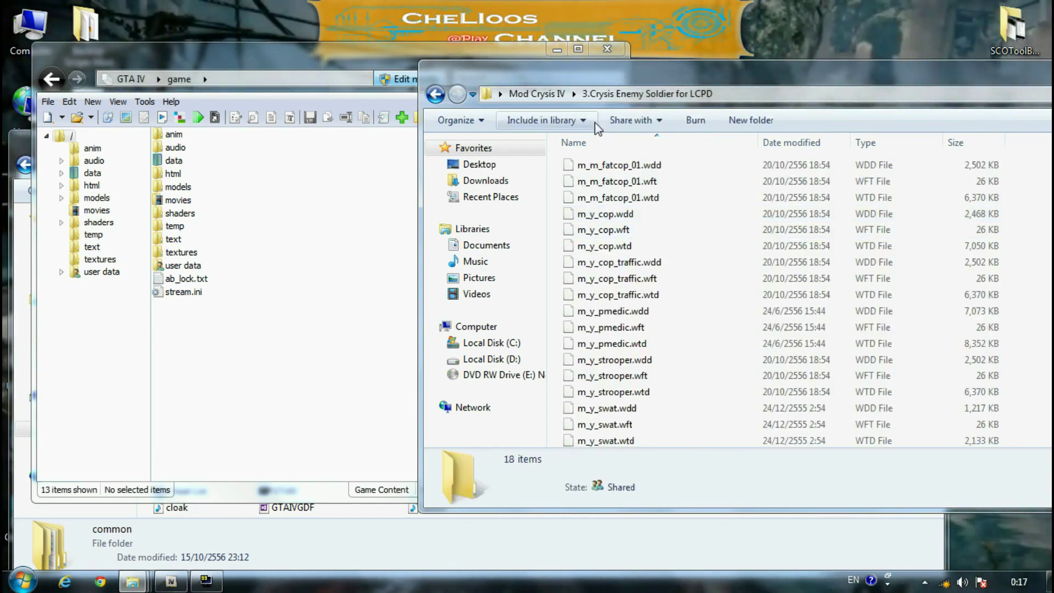
click(545, 95)
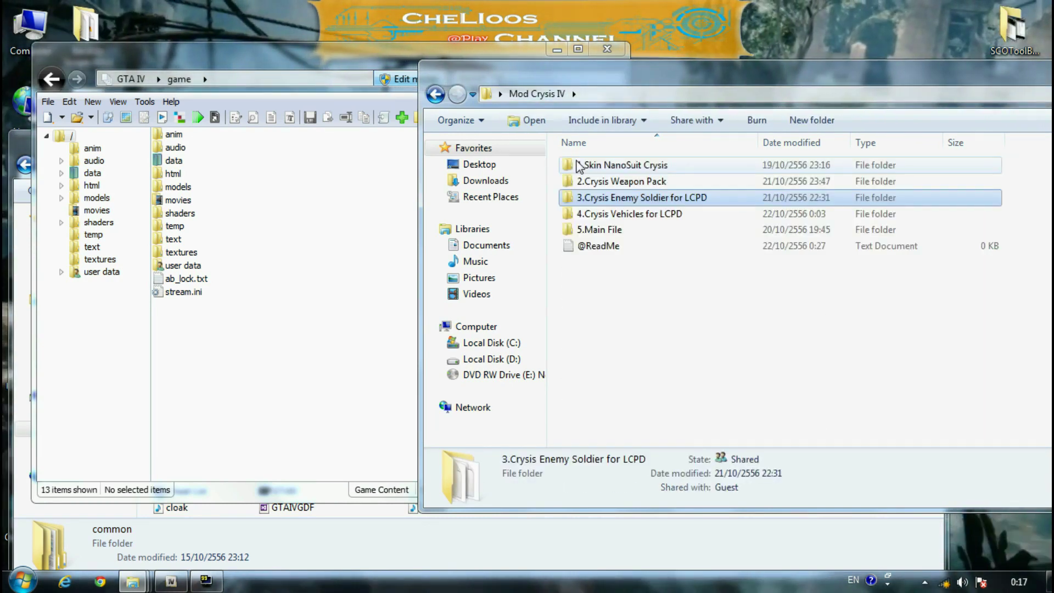
Open componentpeds.img from the game's models/cdimages folder in OpenIV, with the Mod Crysis IV folder window in front.
click(583, 215)
click(361, 70)
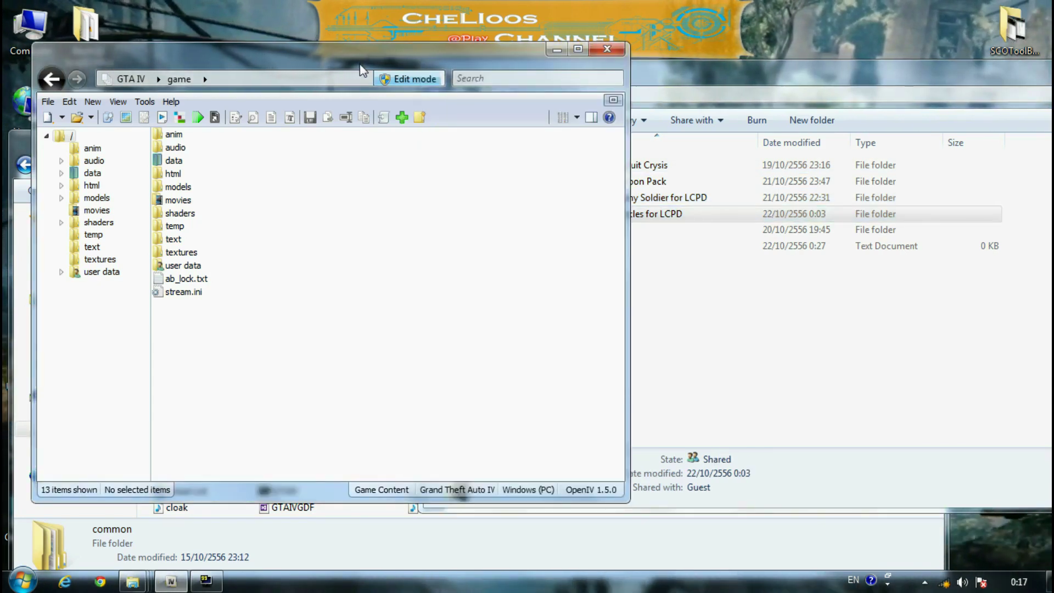
drag(361, 67, 361, 47)
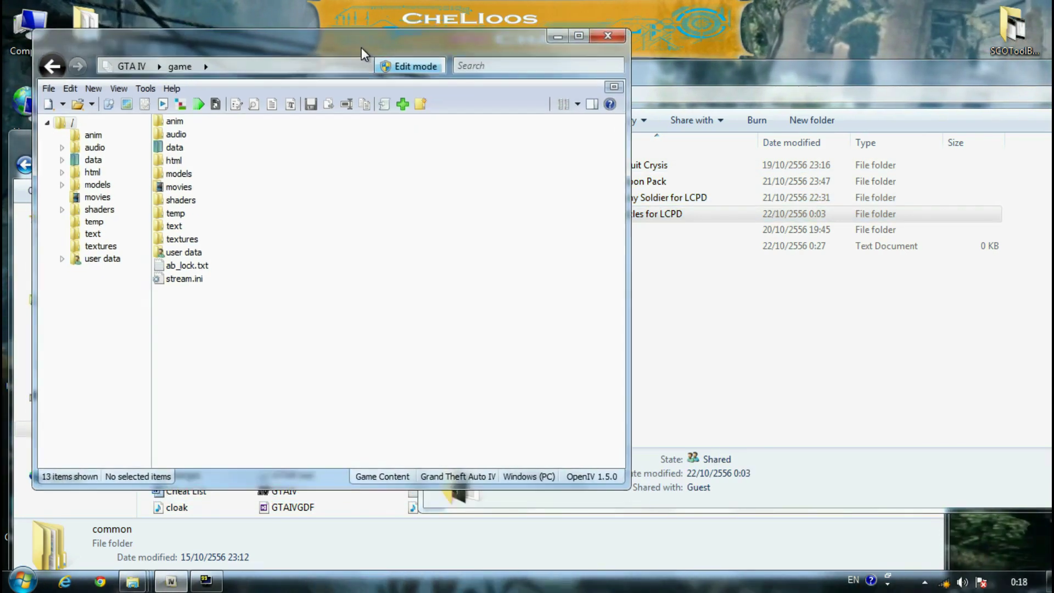
click(694, 281)
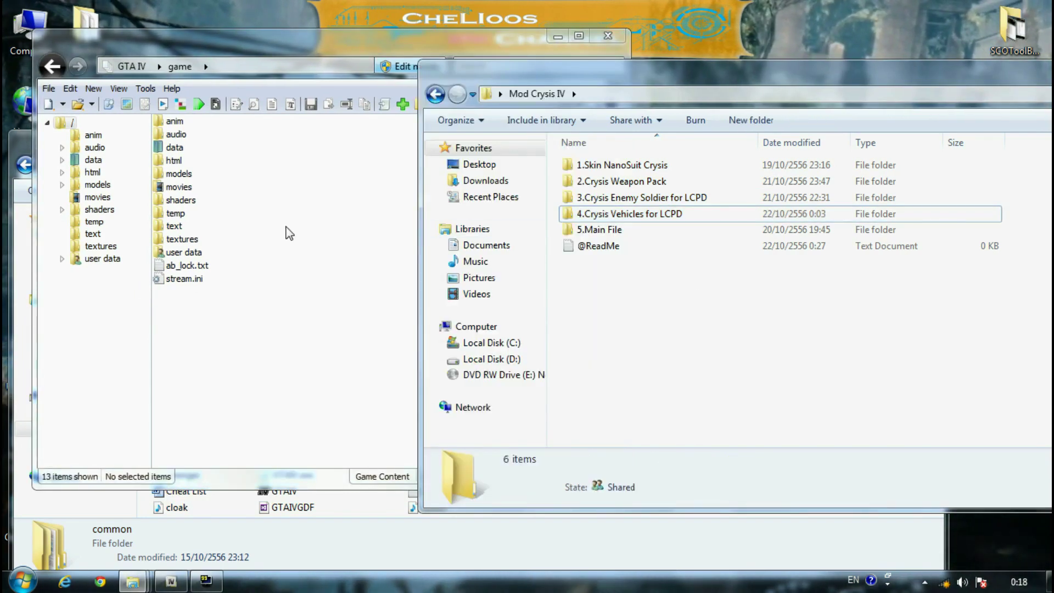
click(186, 176)
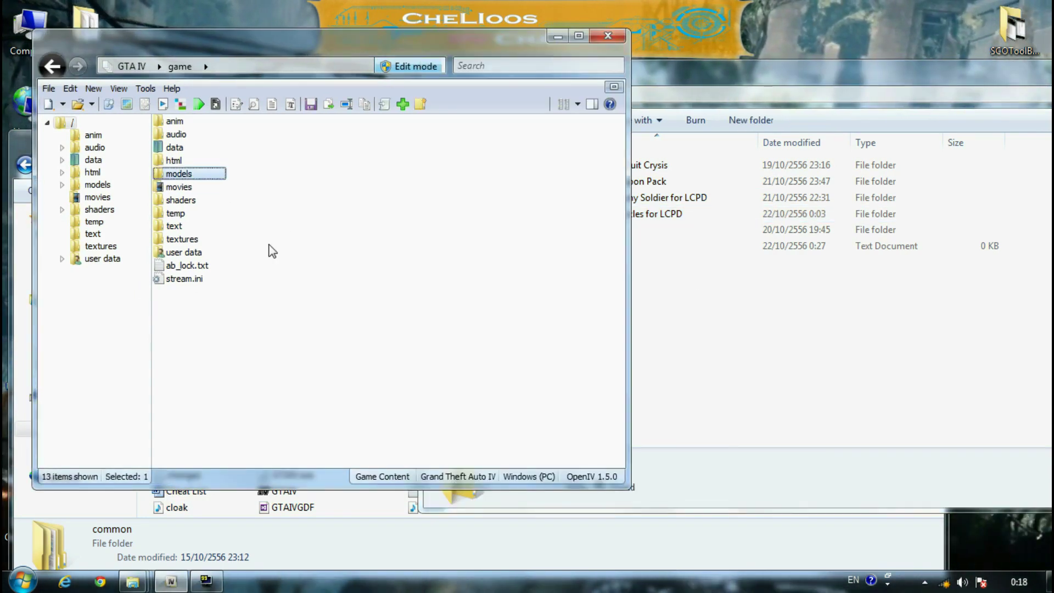
double_click(186, 175)
double_click(181, 122)
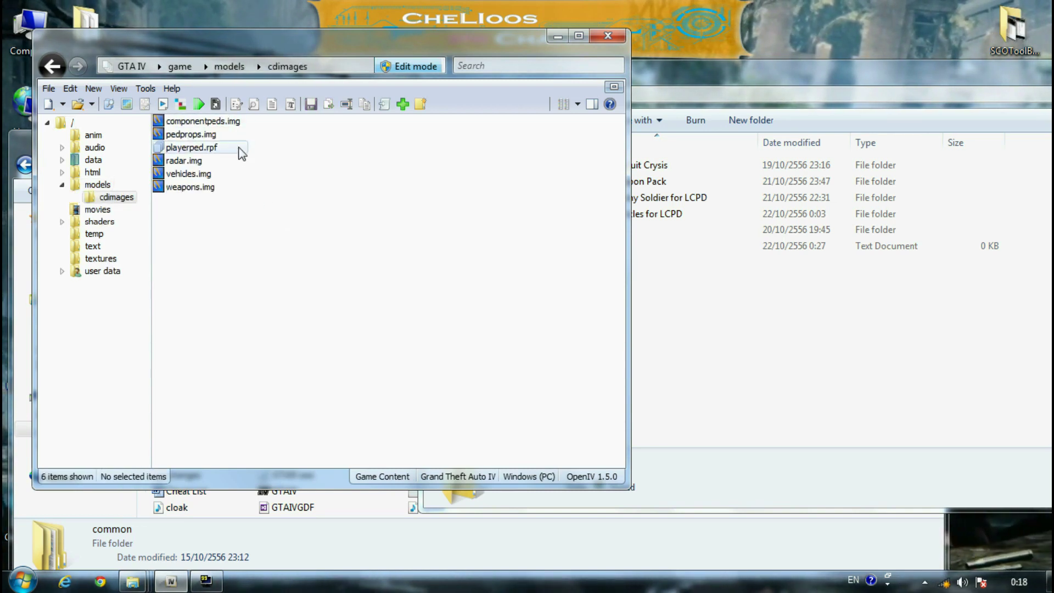
double_click(217, 123)
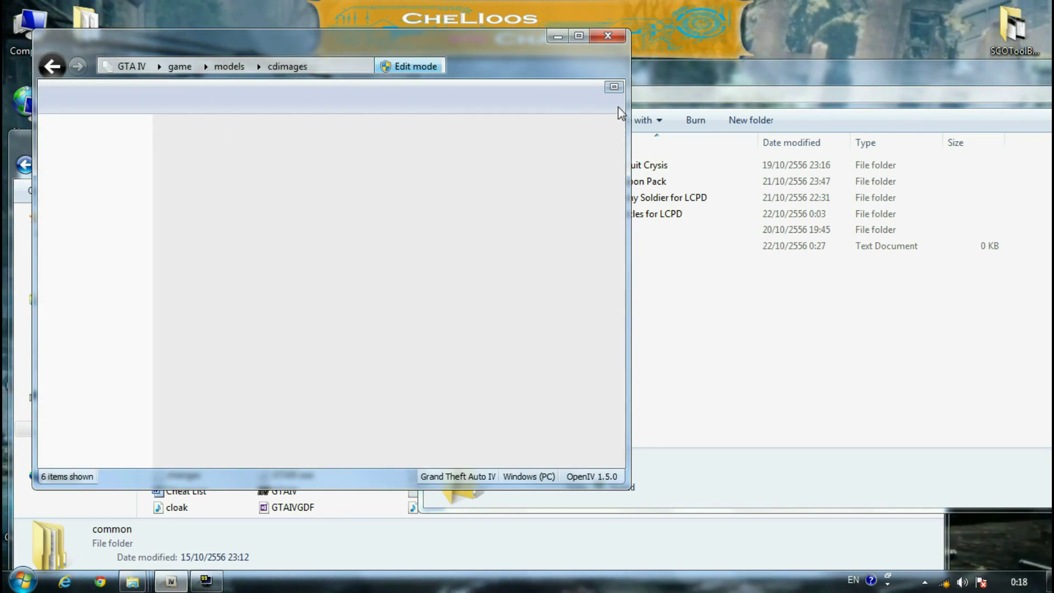
click(683, 81)
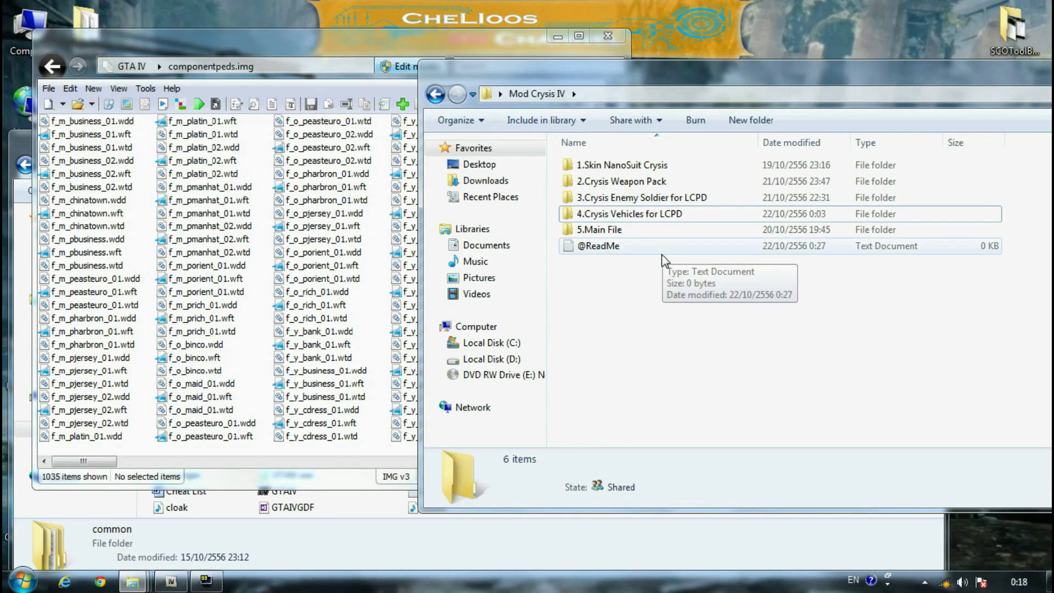
Import all the files from 3.Crysis Enemy Soldier for LCPD into the componentpeds.img archive.
double_click(632, 202)
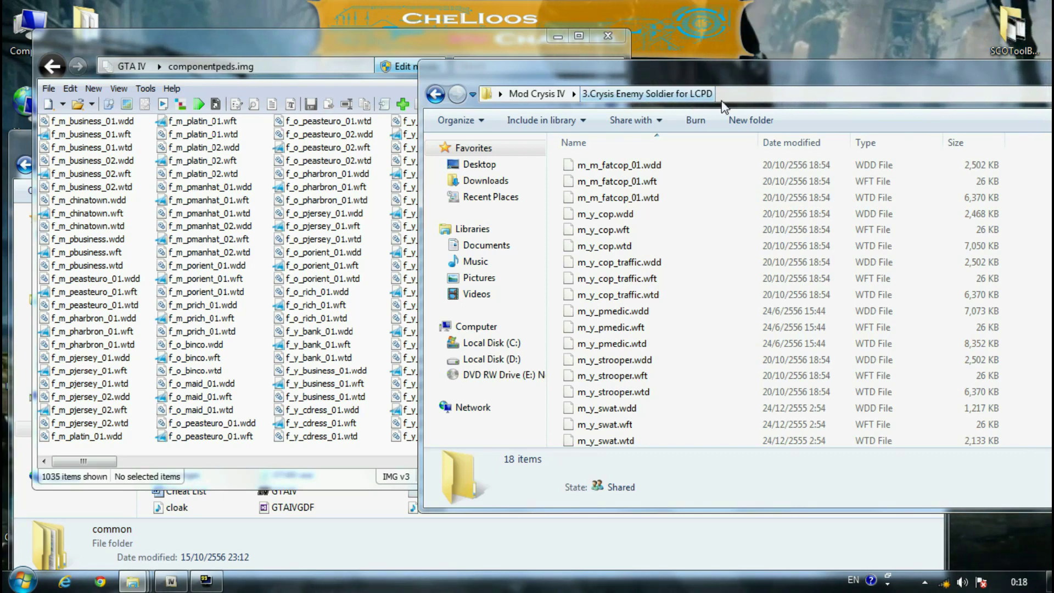
click(604, 165)
key(ctrl+a)
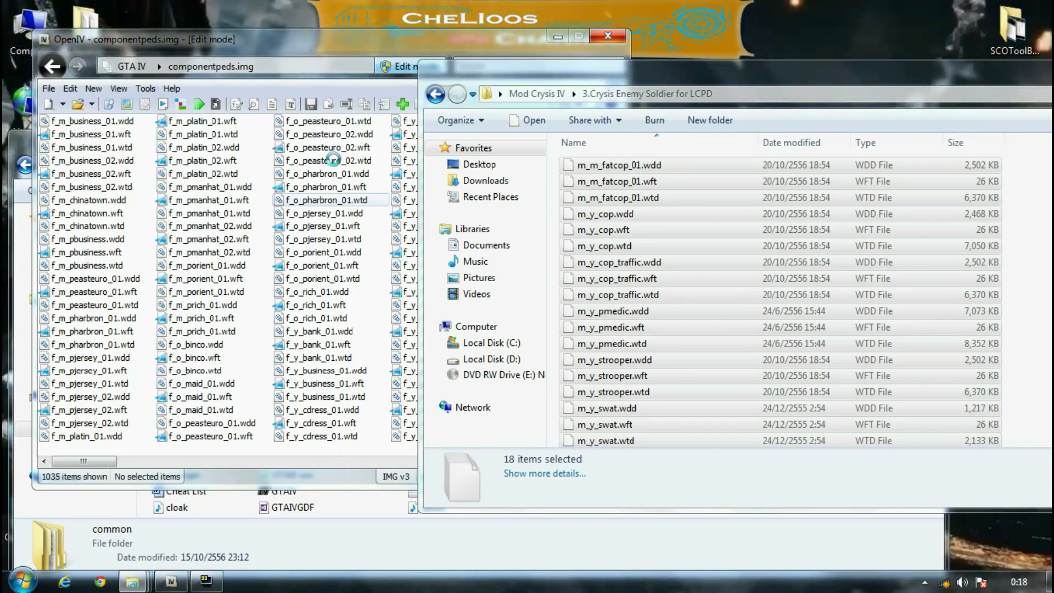
click(330, 238)
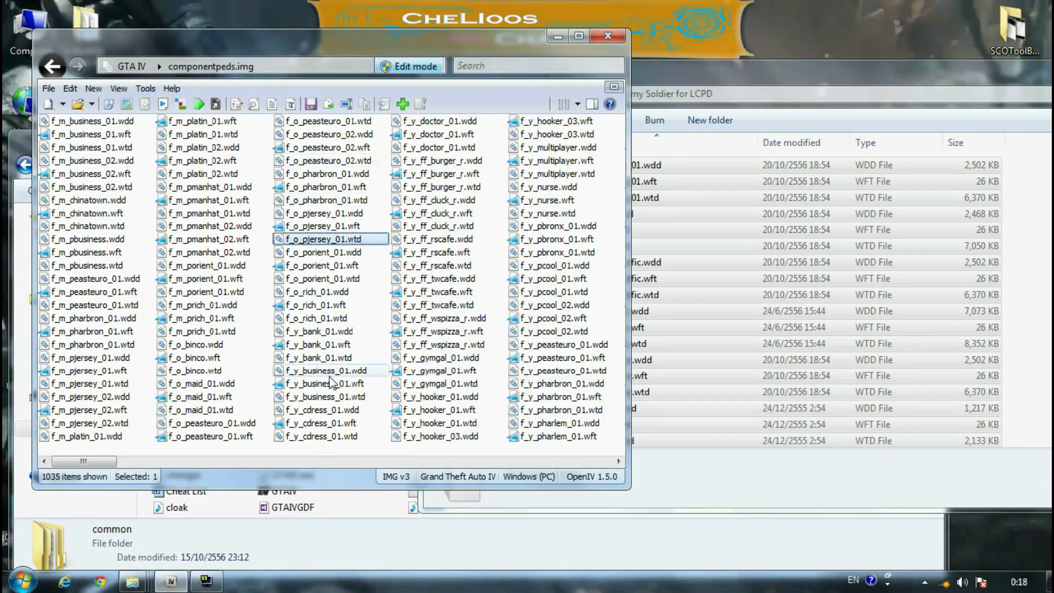
Copy the base name of m_y_swat.wdd from the mod folder and search the componentpeds.img archive for m_y_swat.
drag(87, 462, 273, 462)
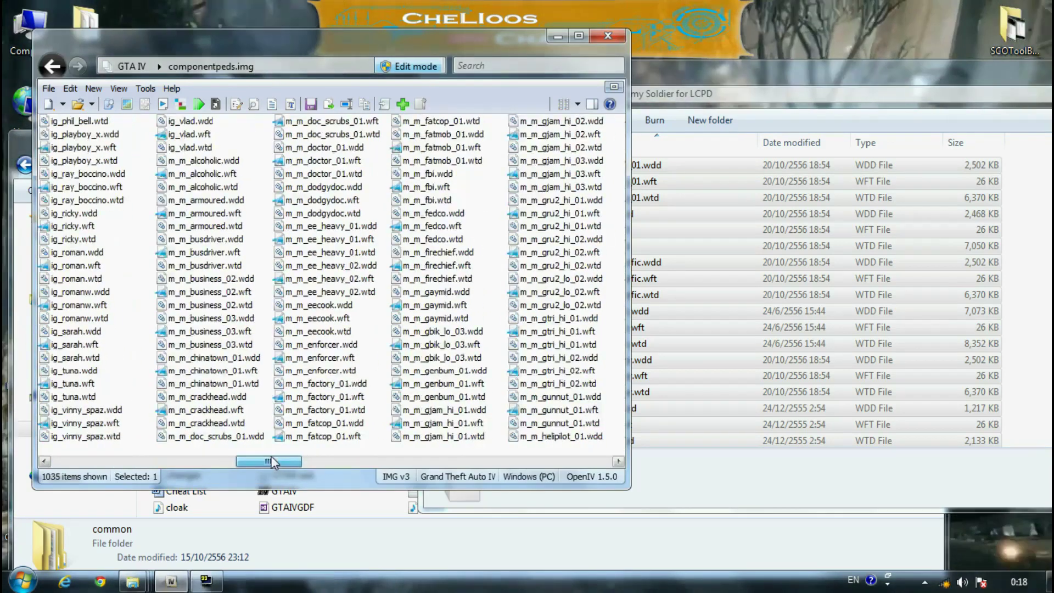
click(681, 196)
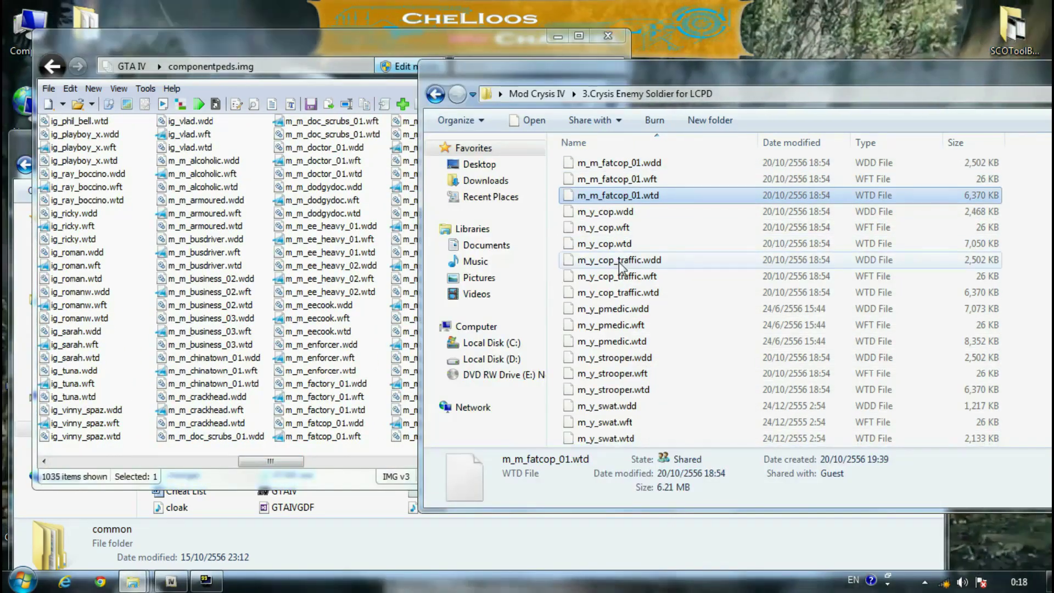
click(618, 405)
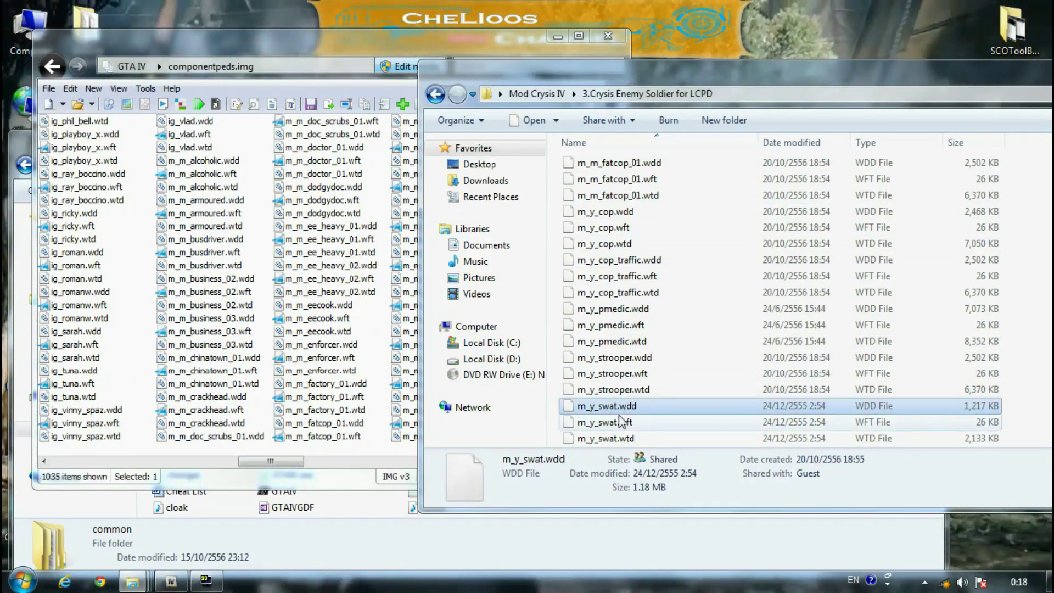
key(F2)
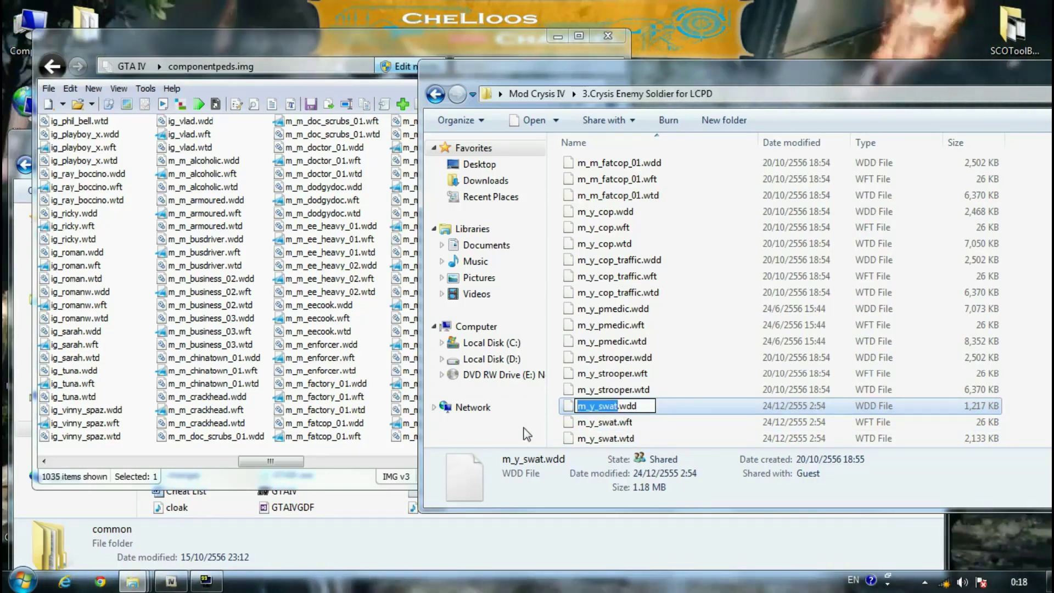
click(172, 581)
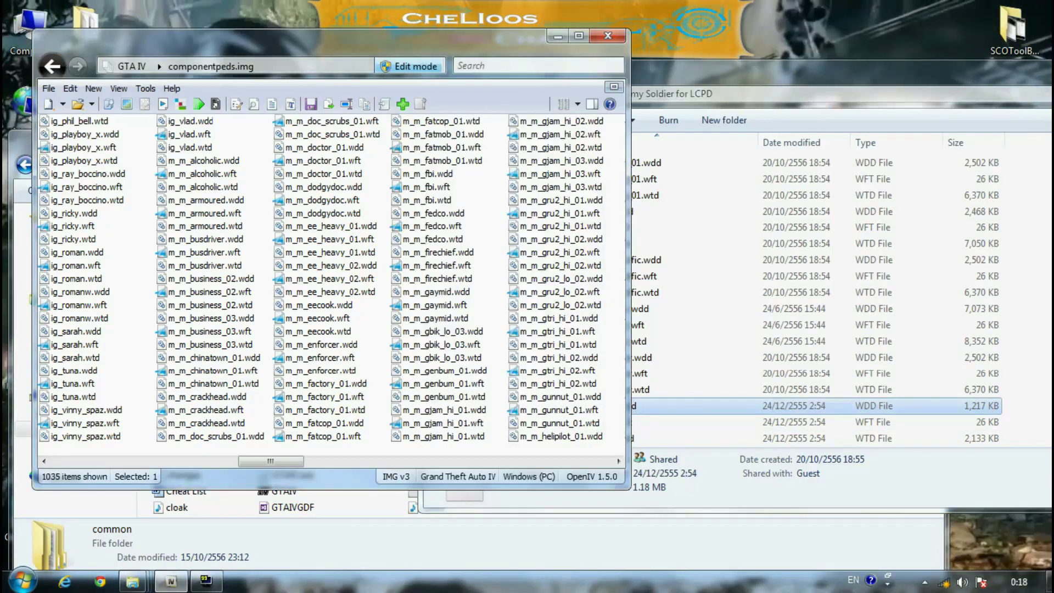
key(Return)
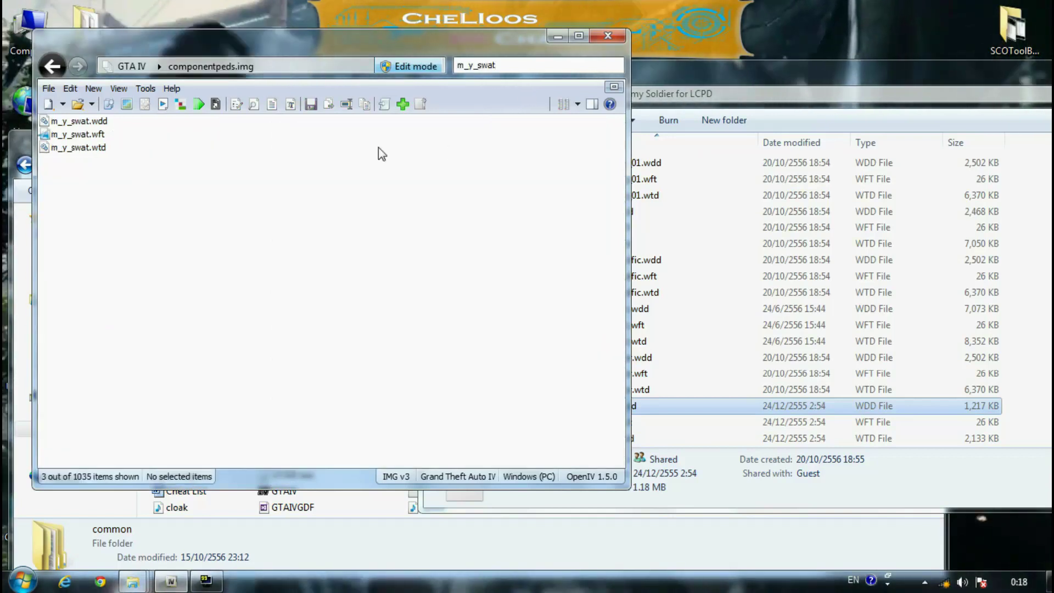
View m_y_swat.wdd in the model viewer with all its parts shown, inspect it from several angles, and close the viewer.
click(85, 122)
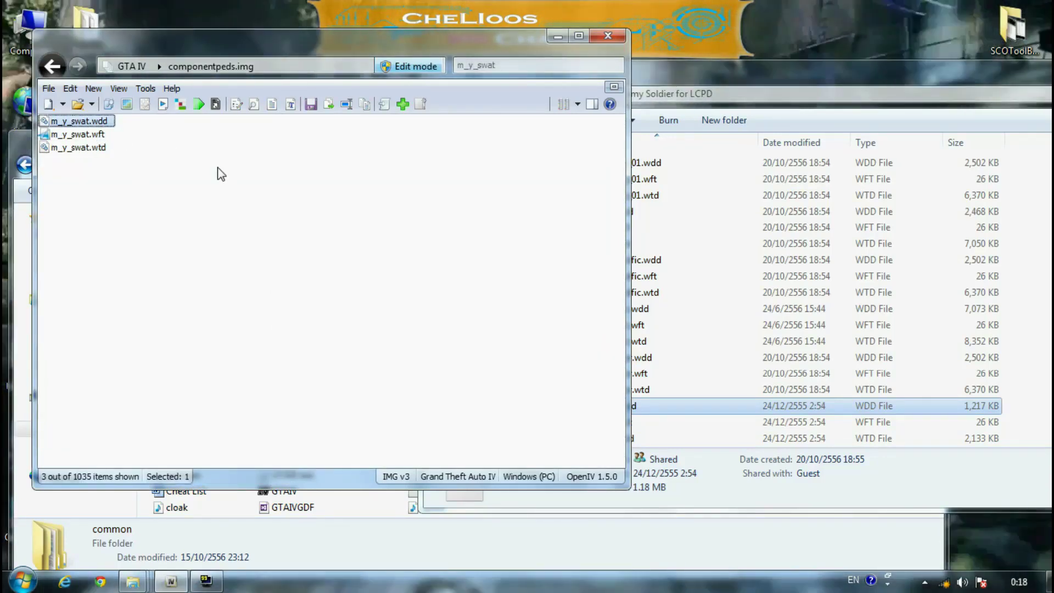
key(Return)
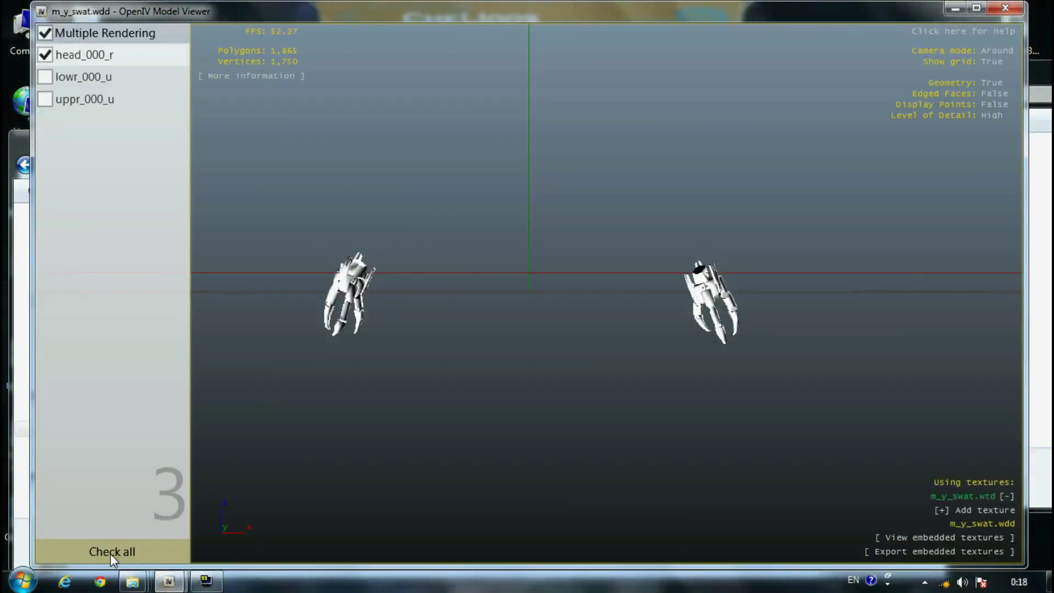
click(110, 551)
scroll(416, 347, down, 5)
drag(425, 321, 666, 286)
drag(656, 204, 675, 220)
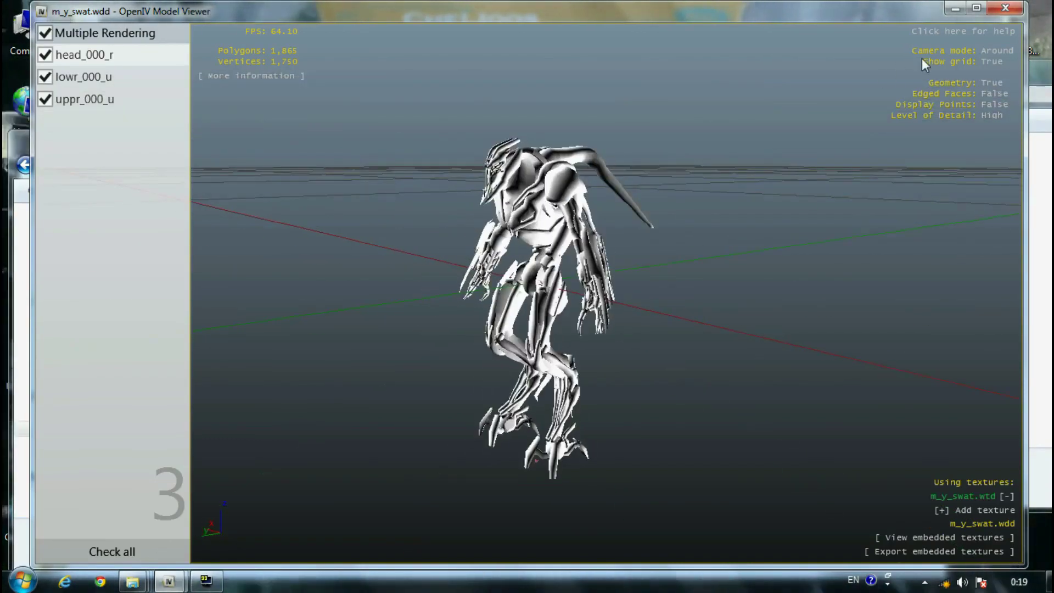
click(1004, 9)
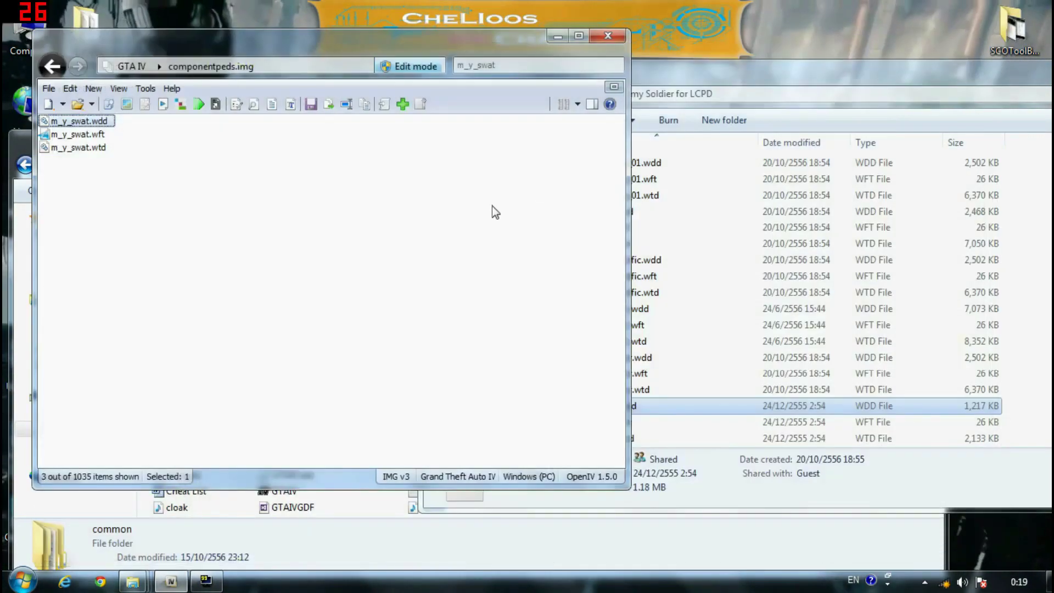
Return to the game's root content in OpenIV and open the mod's 4.Crysis Vehicles for LCPD folder.
click(48, 88)
click(60, 141)
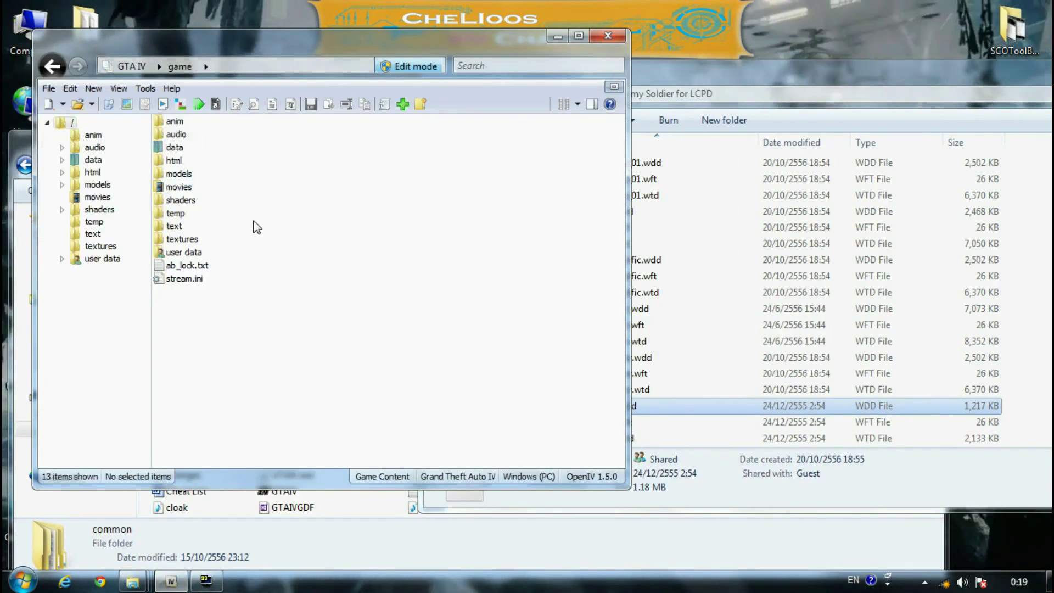
click(642, 110)
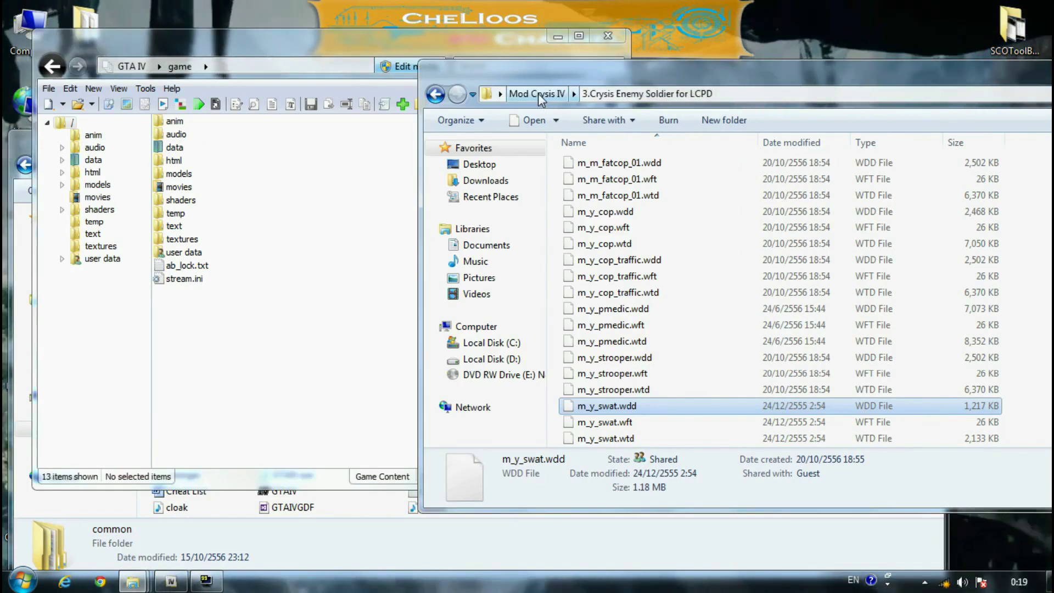
click(537, 93)
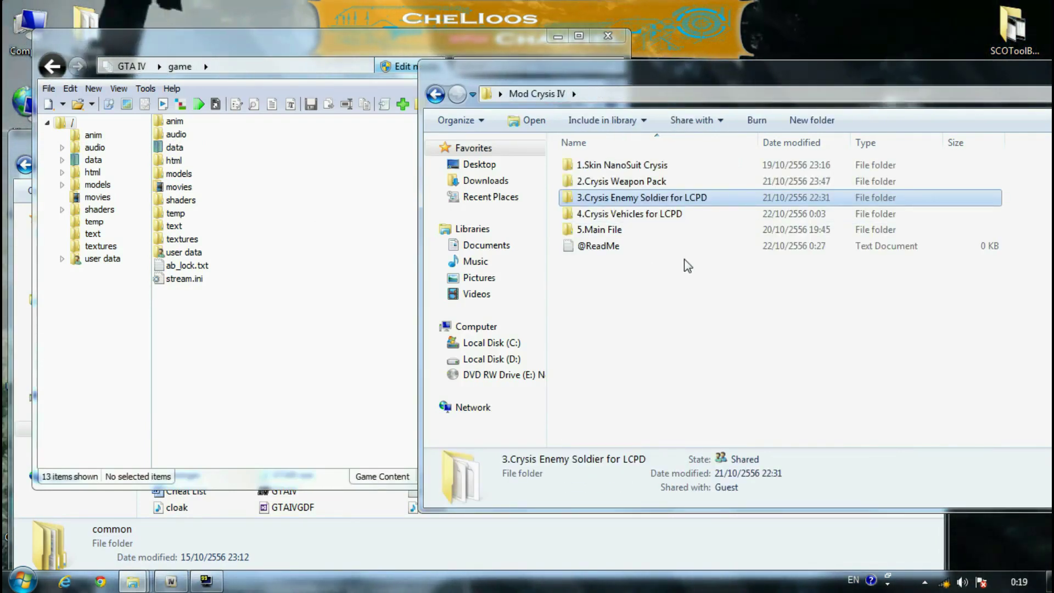
double_click(660, 217)
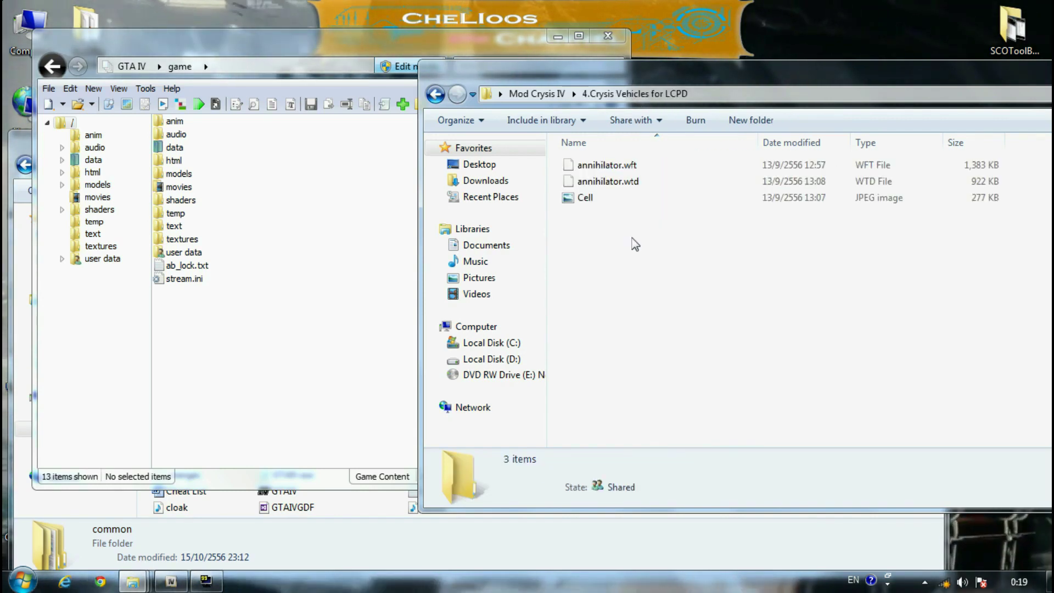
Open vehicles.img from the game's models/cdimages folder and bring the mod's vehicle files back to the front.
click(278, 212)
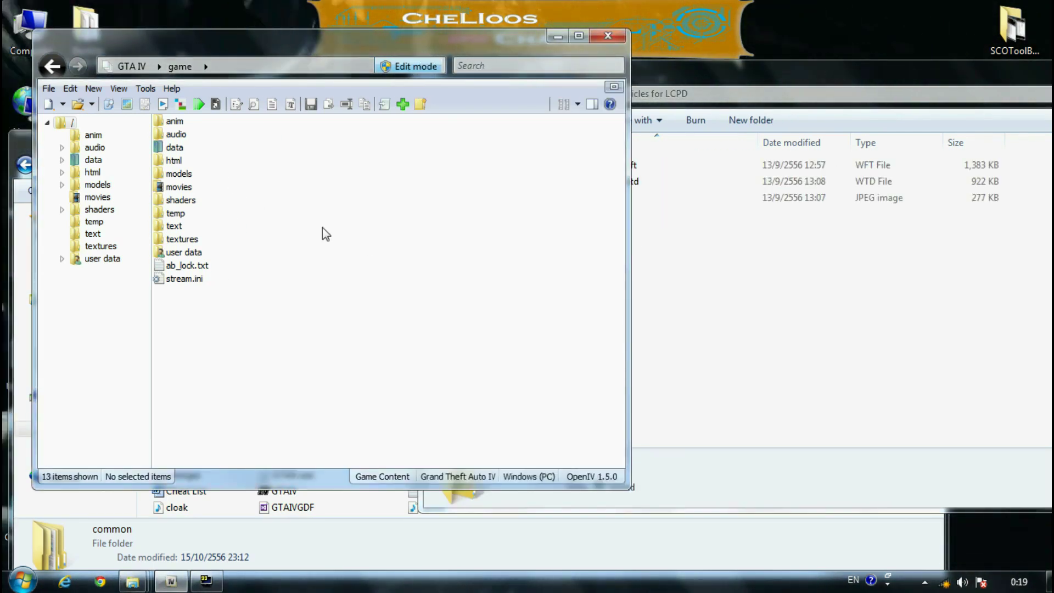
double_click(184, 173)
double_click(185, 121)
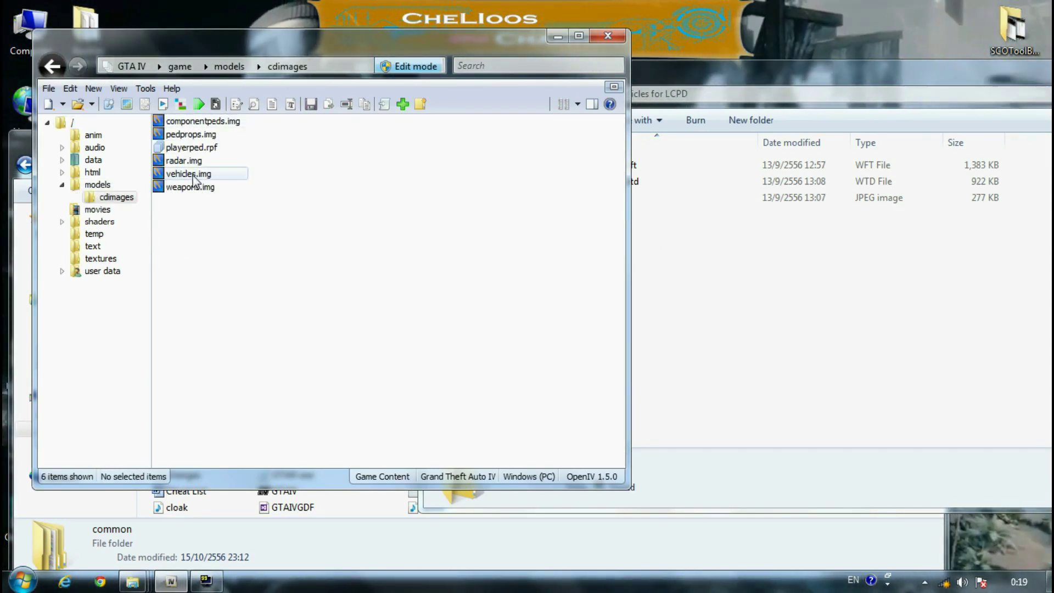
double_click(193, 175)
click(801, 318)
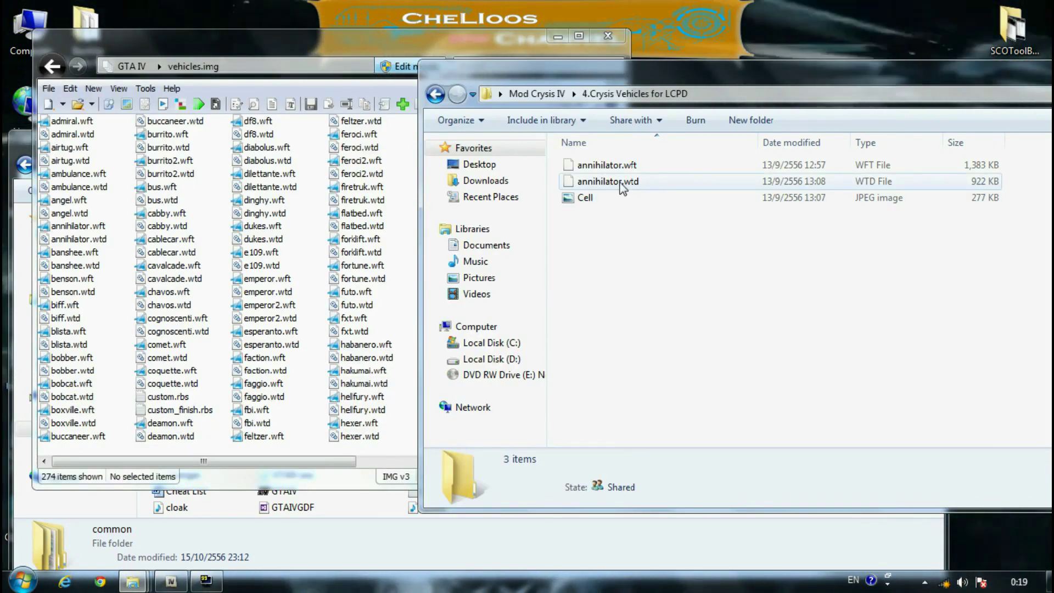
Import annihilator.wft and annihilator.wtd from the mod folder into the vehicles.img archive.
click(622, 187)
shift+click(603, 164)
drag(603, 165, 294, 191)
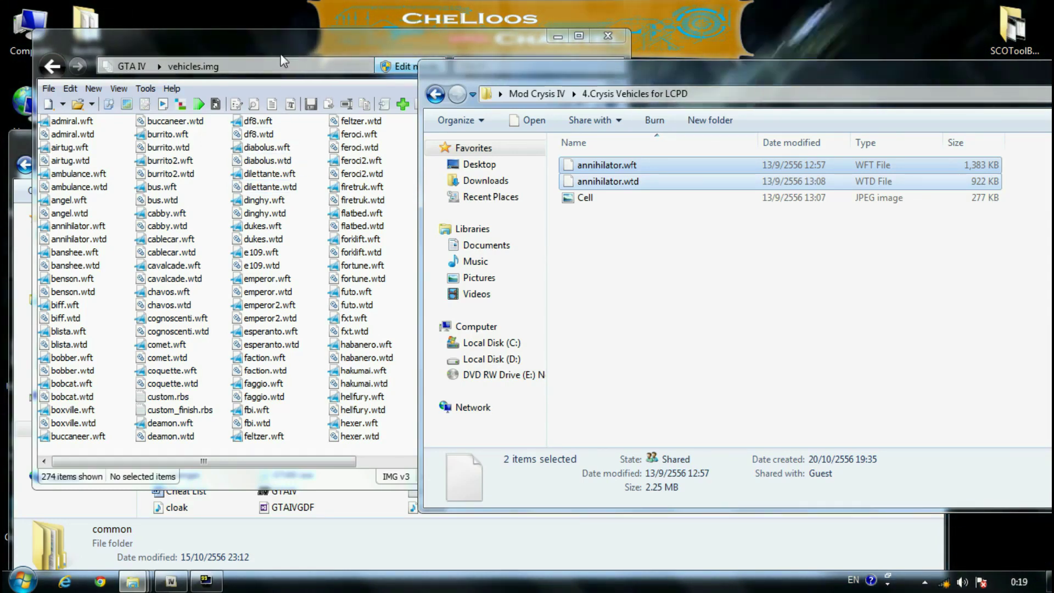
Return to the game's root content in OpenIV and go back up to the Mod Crysis IV folder.
click(184, 79)
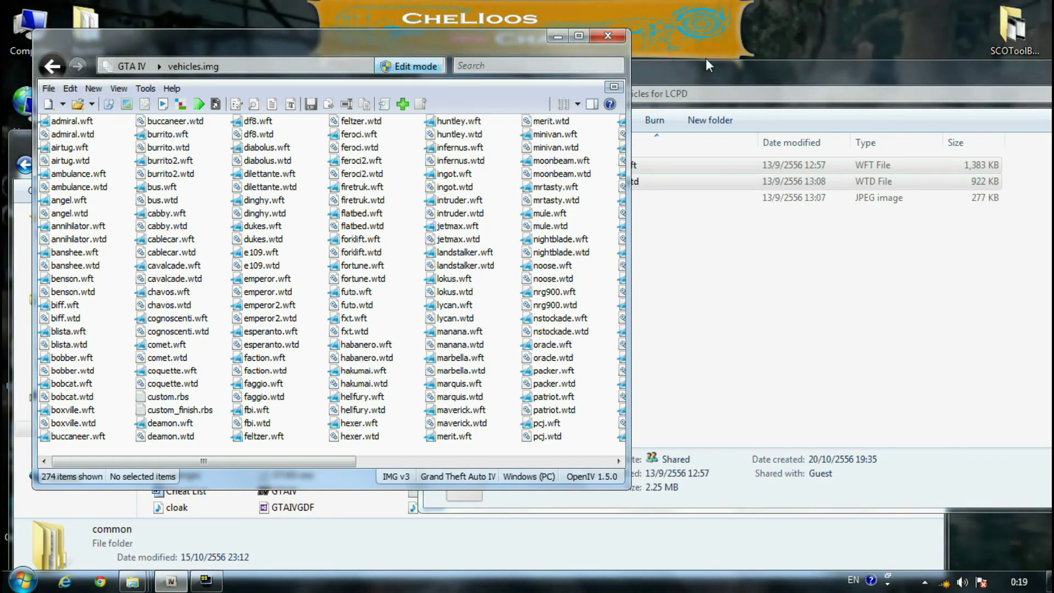
click(49, 88)
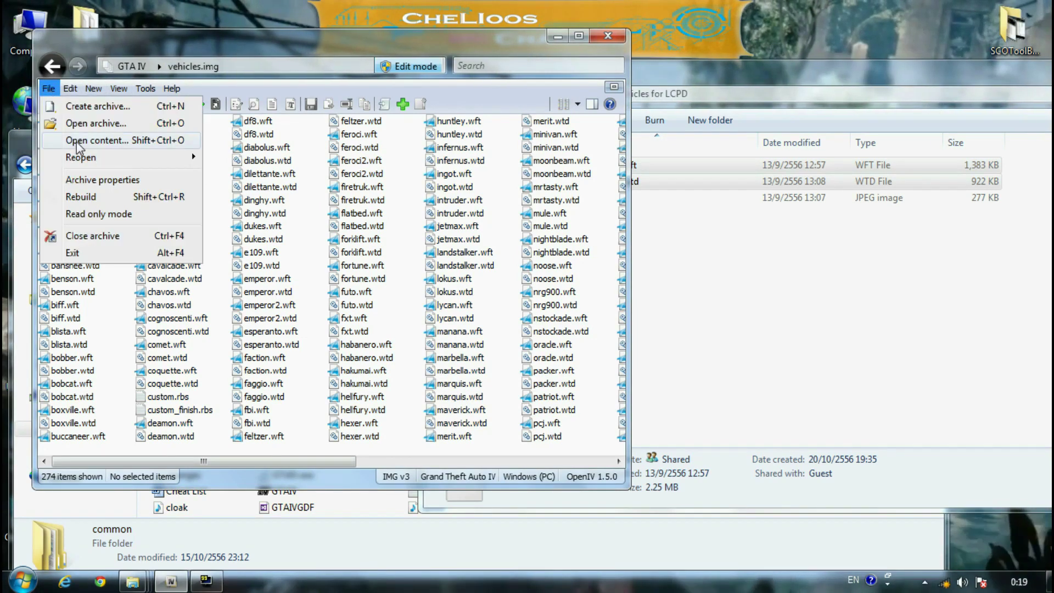
click(77, 141)
click(841, 281)
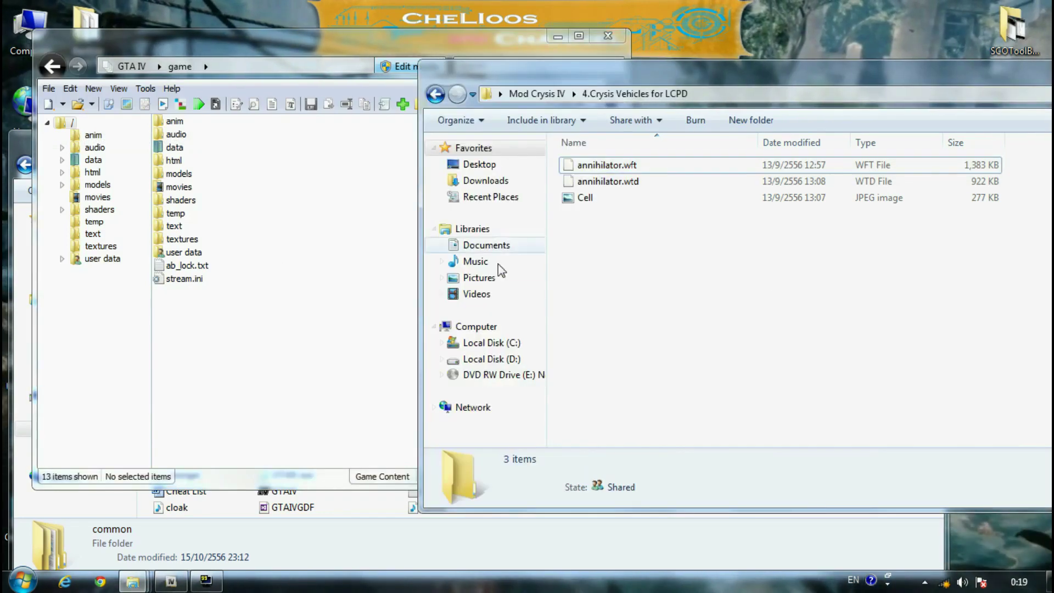
click(537, 94)
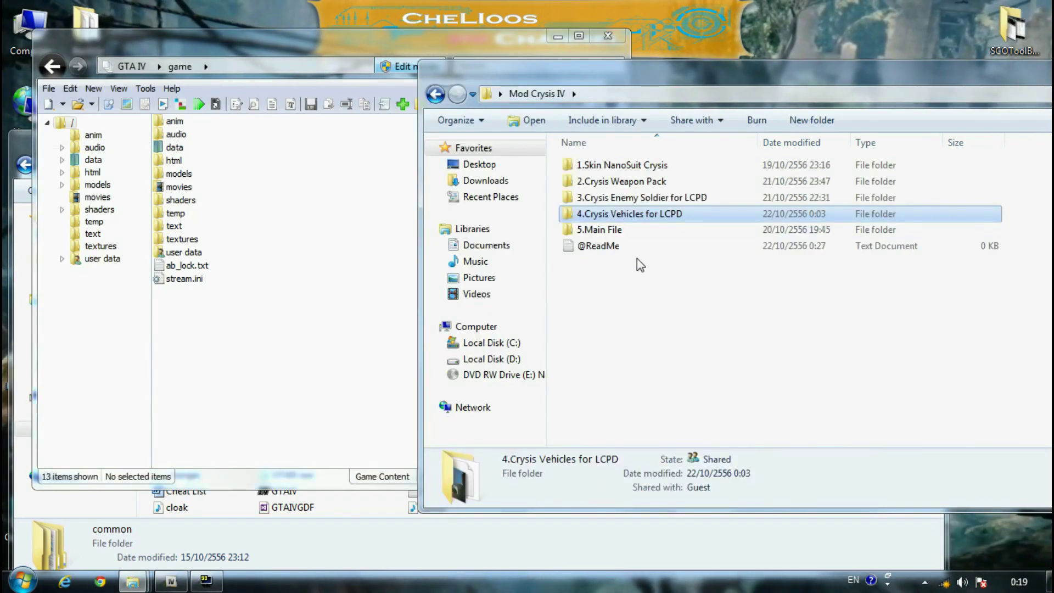
Select the 5.Main File folder in Mod Crysis IV and close OpenIV.
click(618, 231)
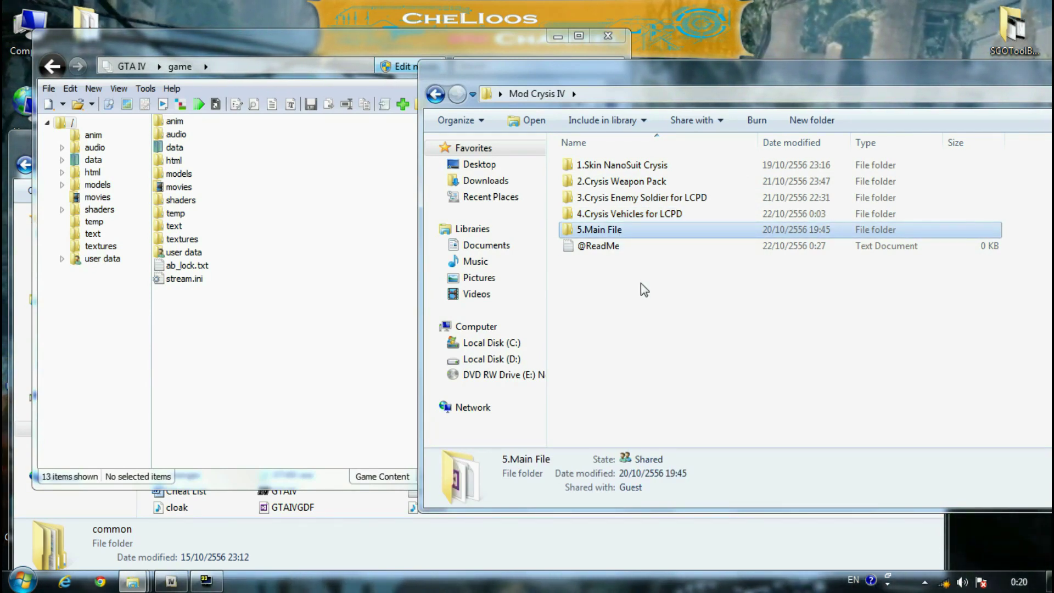
click(350, 45)
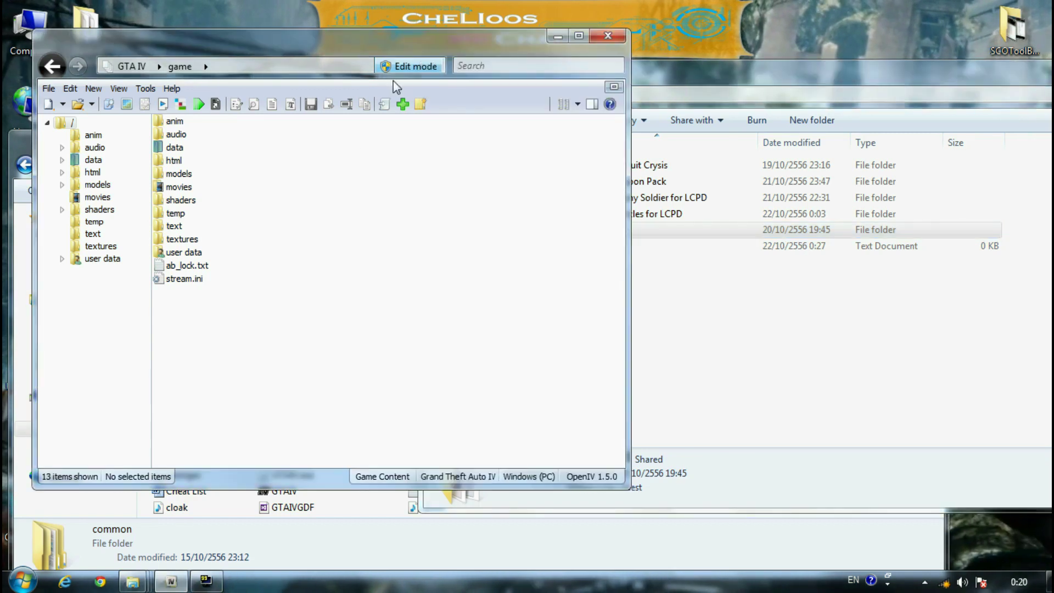
click(607, 36)
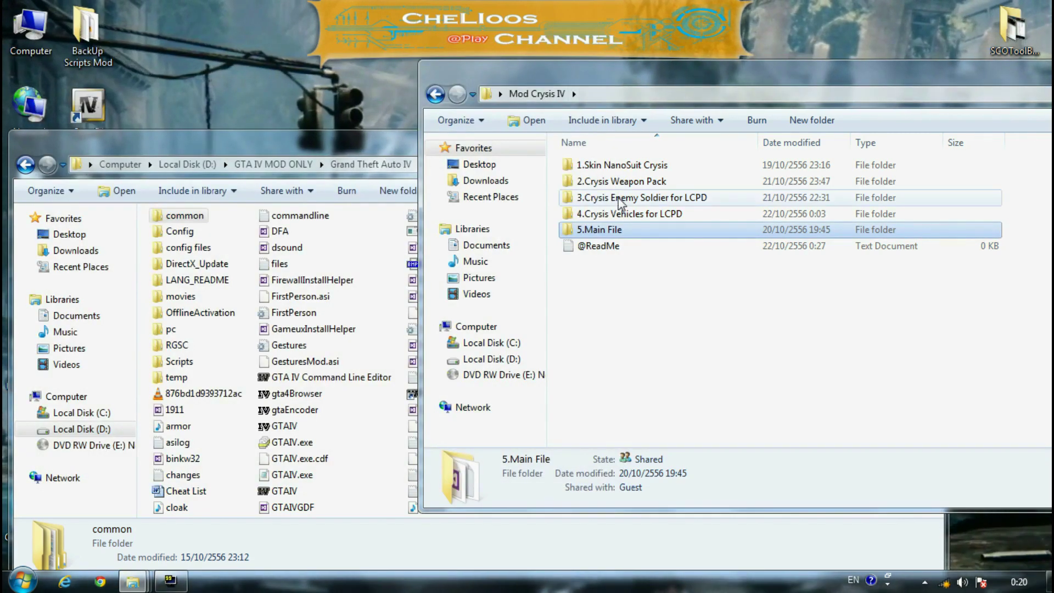
Open the 5.Main File folder of the mod and display its contents in List view.
ctrl+click(609, 233)
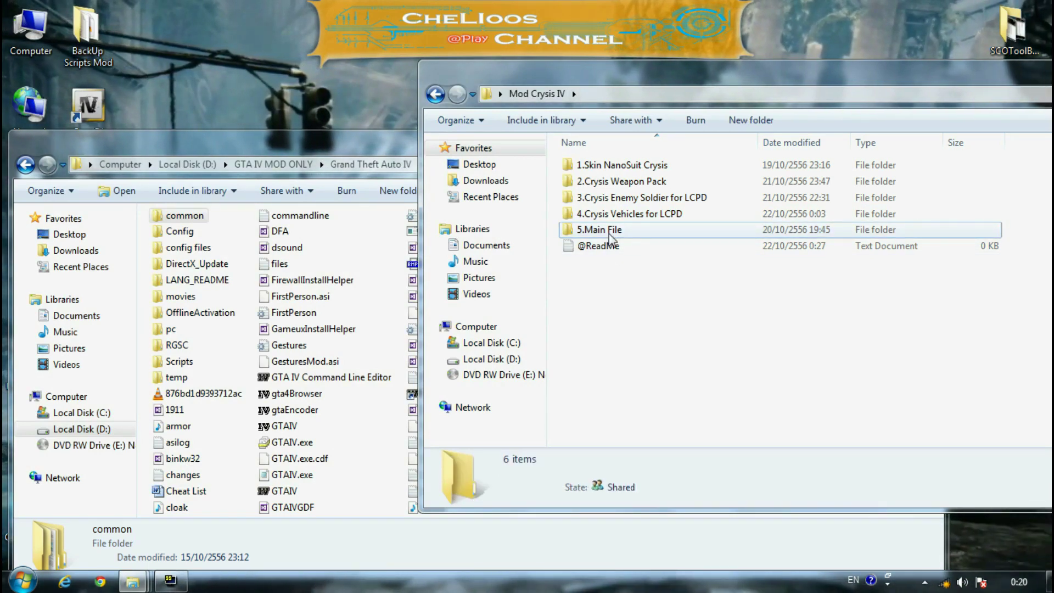
double_click(608, 233)
drag(679, 69, 575, 67)
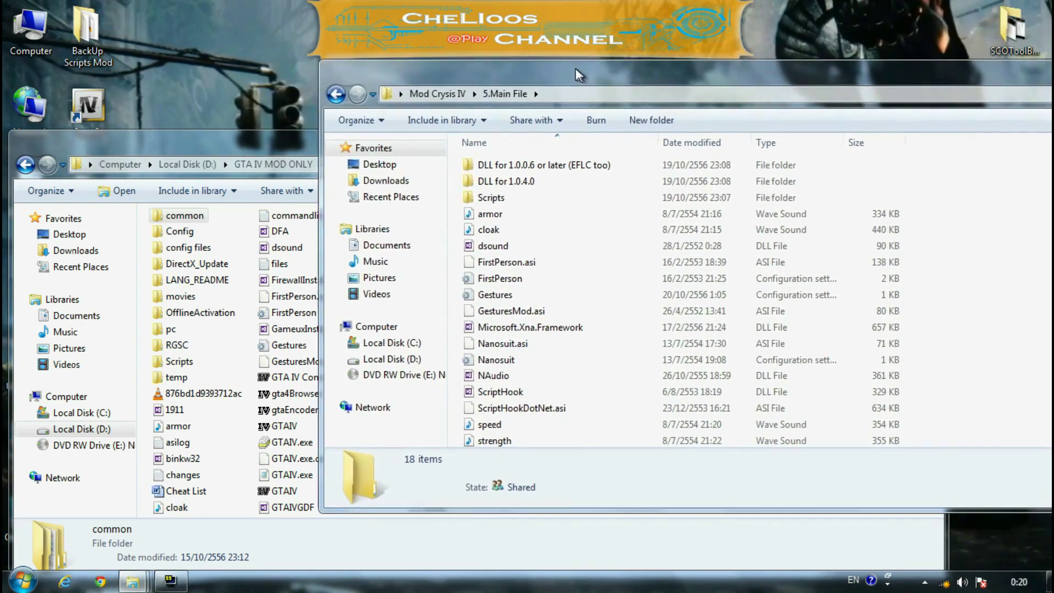
drag(769, 66, 621, 58)
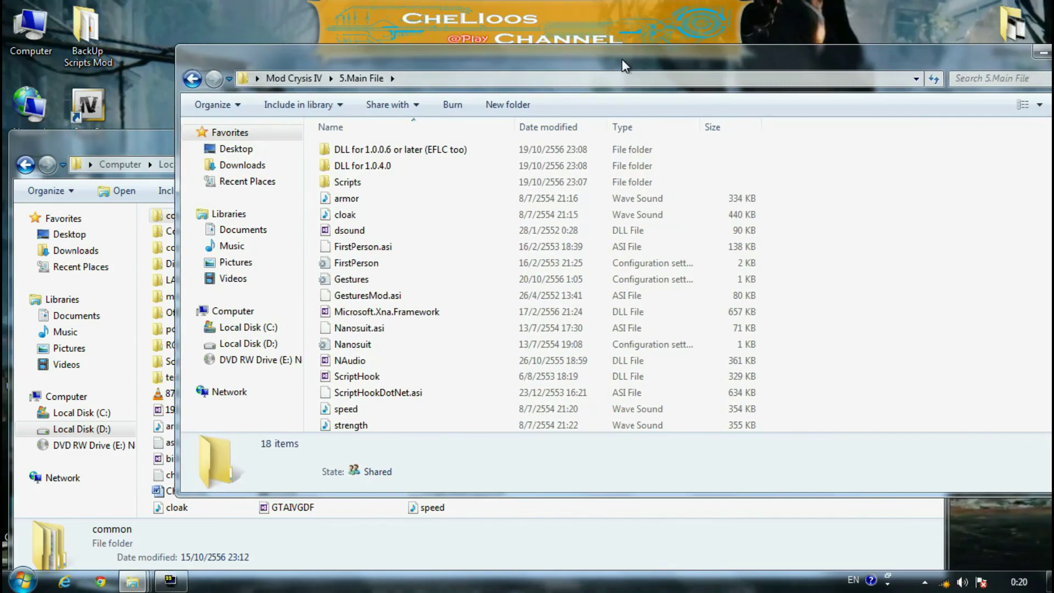
click(1039, 105)
click(940, 187)
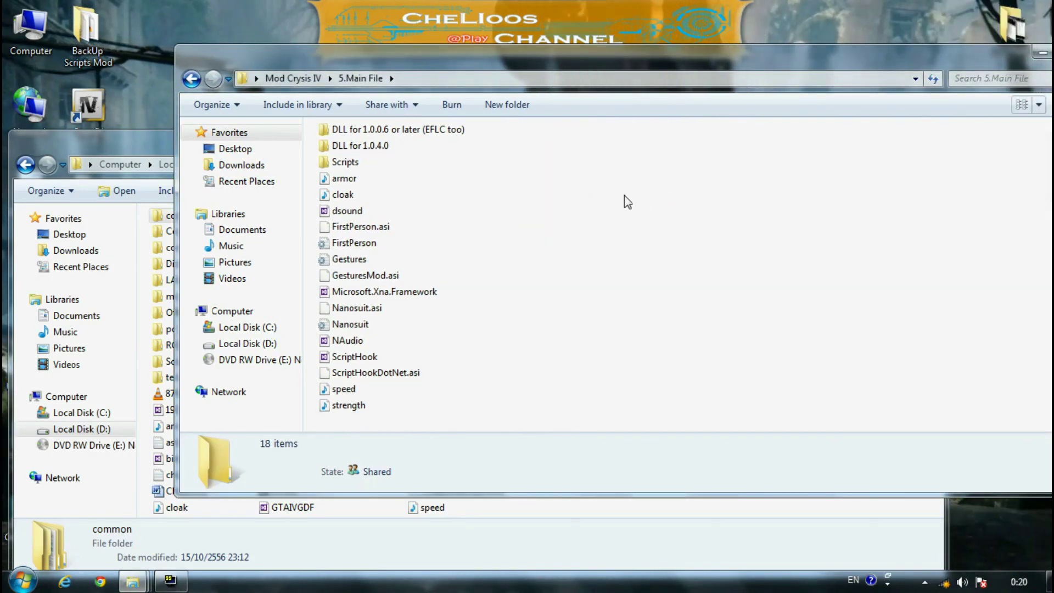
Check the two version-specific DLL folders and the range of main files from Scripts to strength.
drag(491, 123, 373, 150)
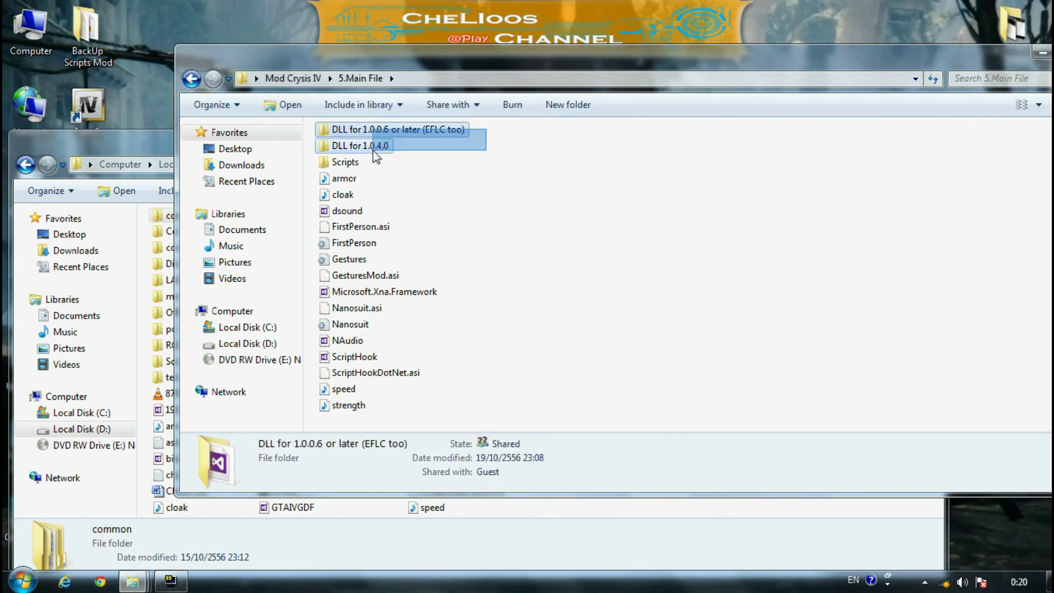
click(526, 174)
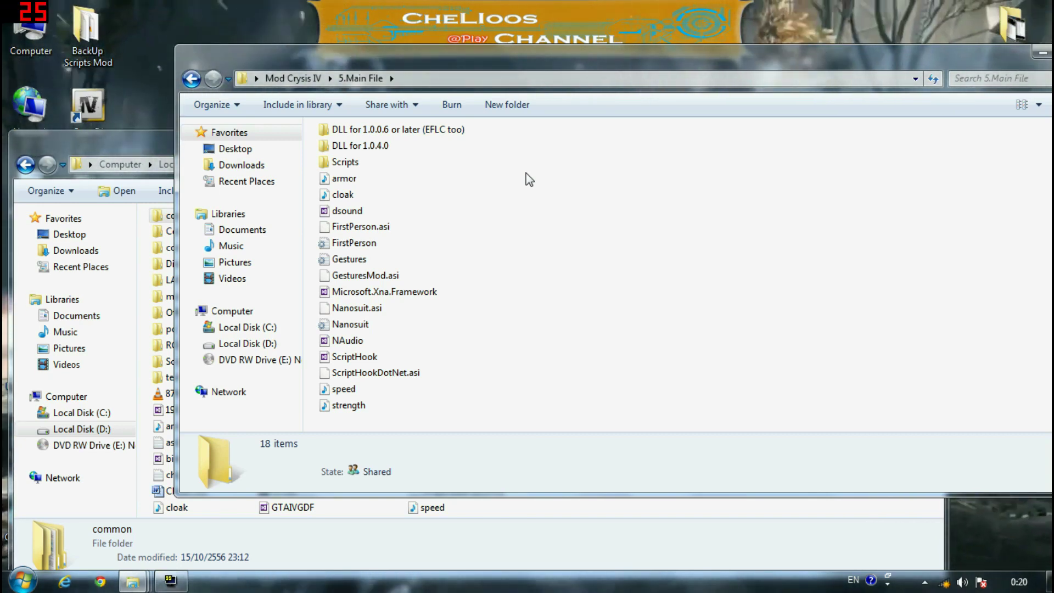
click(369, 146)
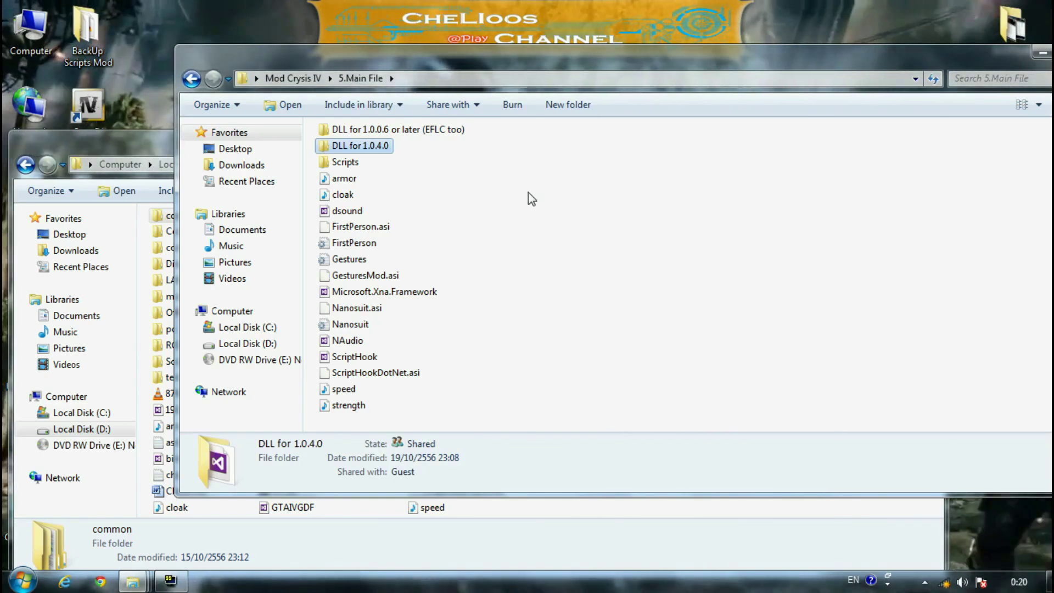
click(341, 164)
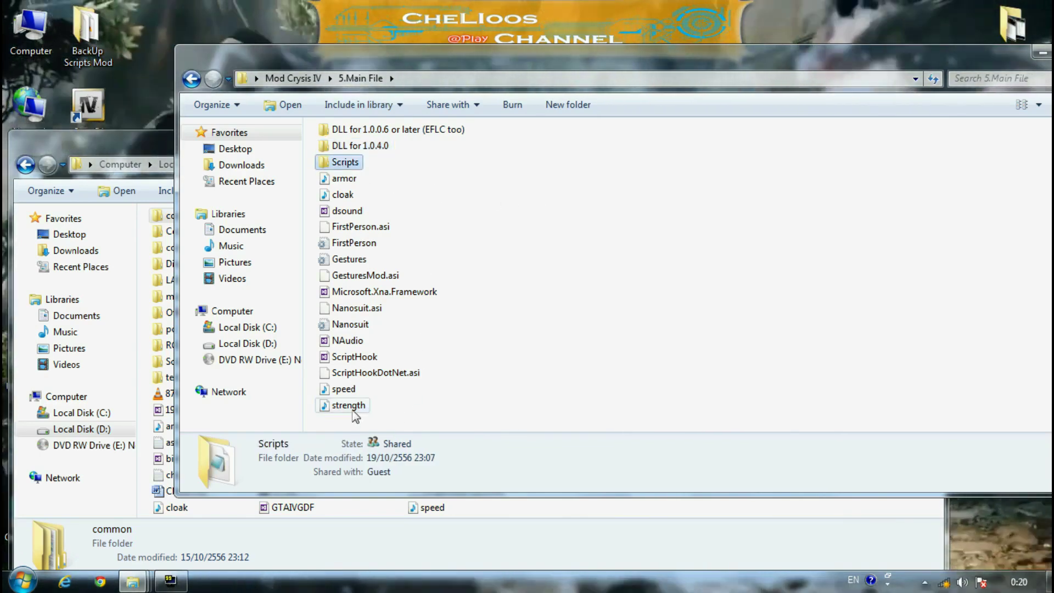
shift+click(353, 408)
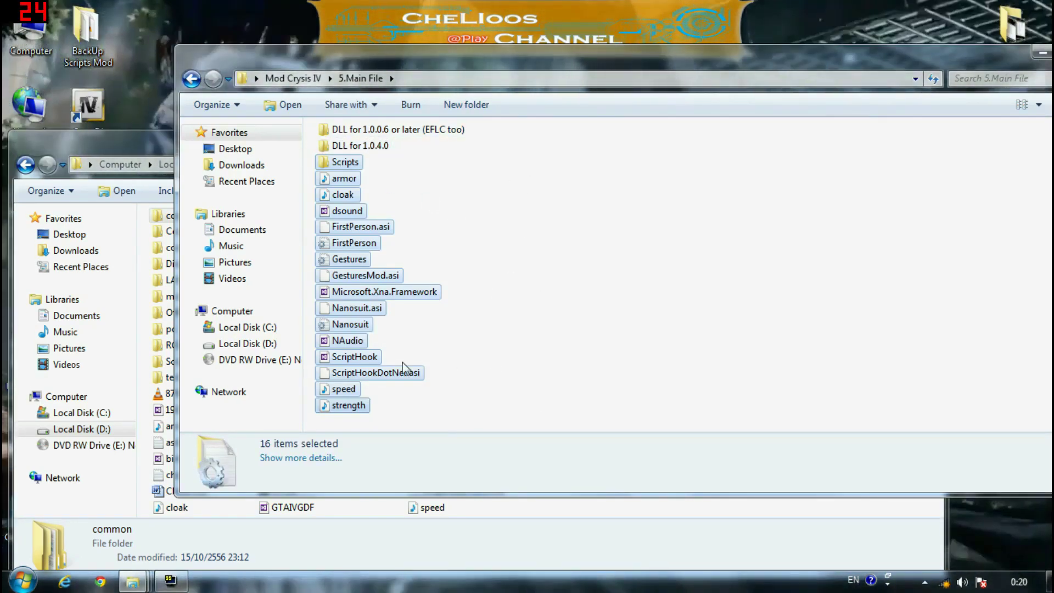
Inspect the ScriptHook file inside the DLL for 1.0.4.0 folder and return to 5.Main File.
click(354, 357)
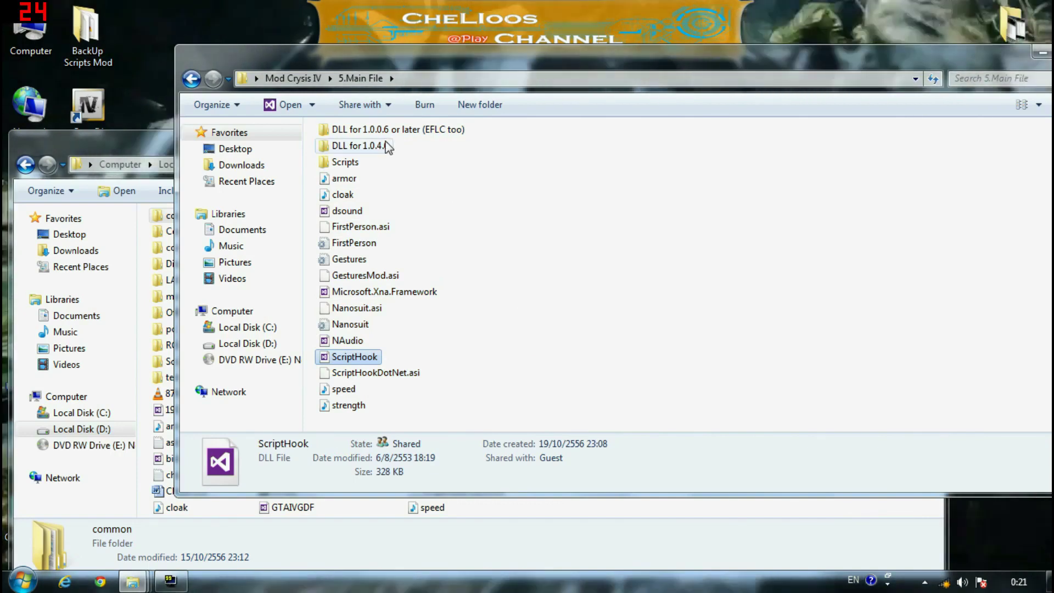
click(381, 145)
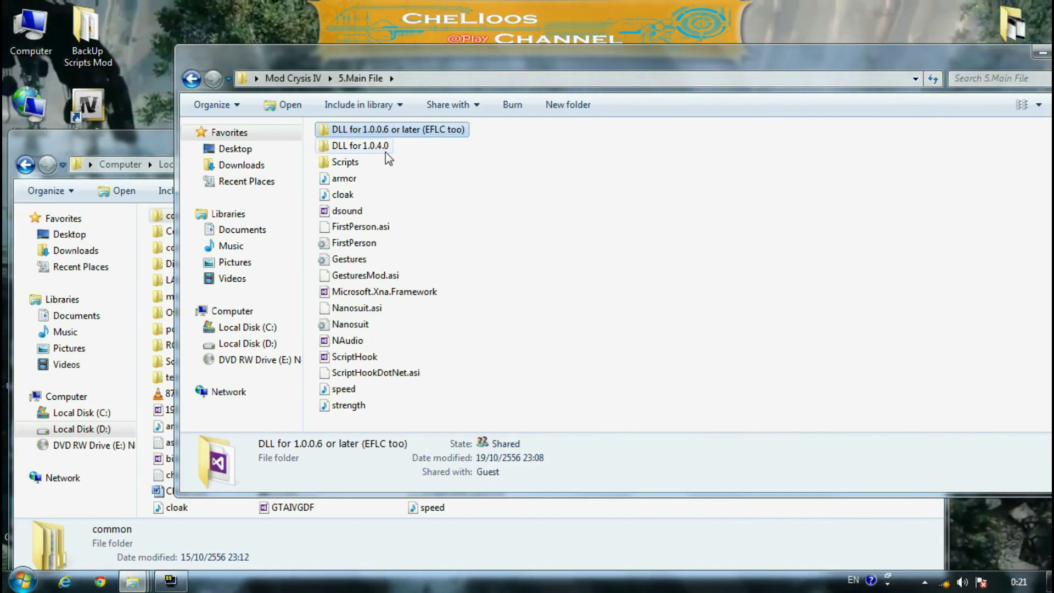
double_click(351, 146)
click(346, 155)
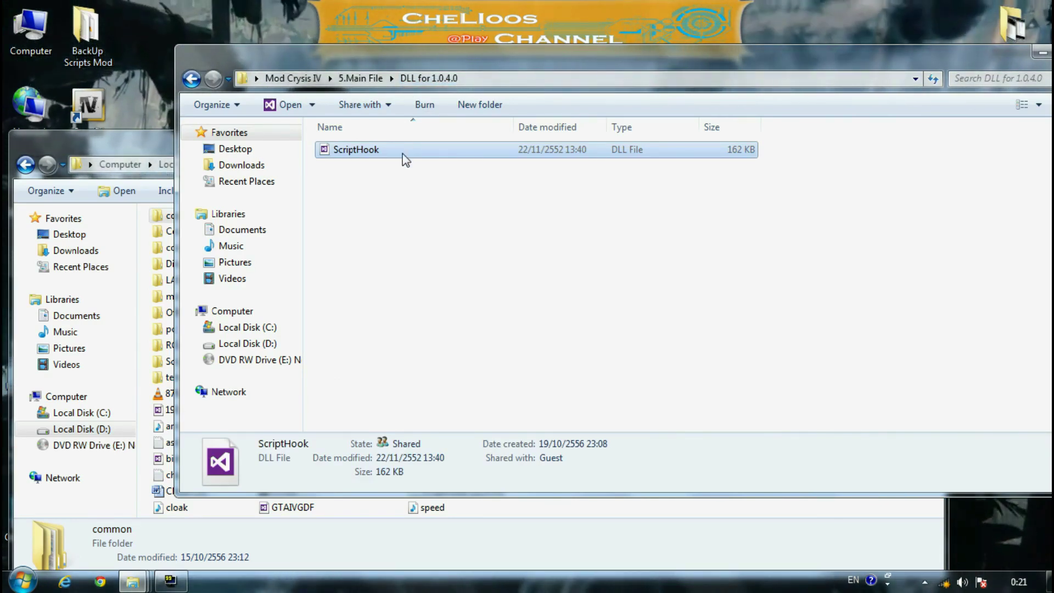
click(371, 79)
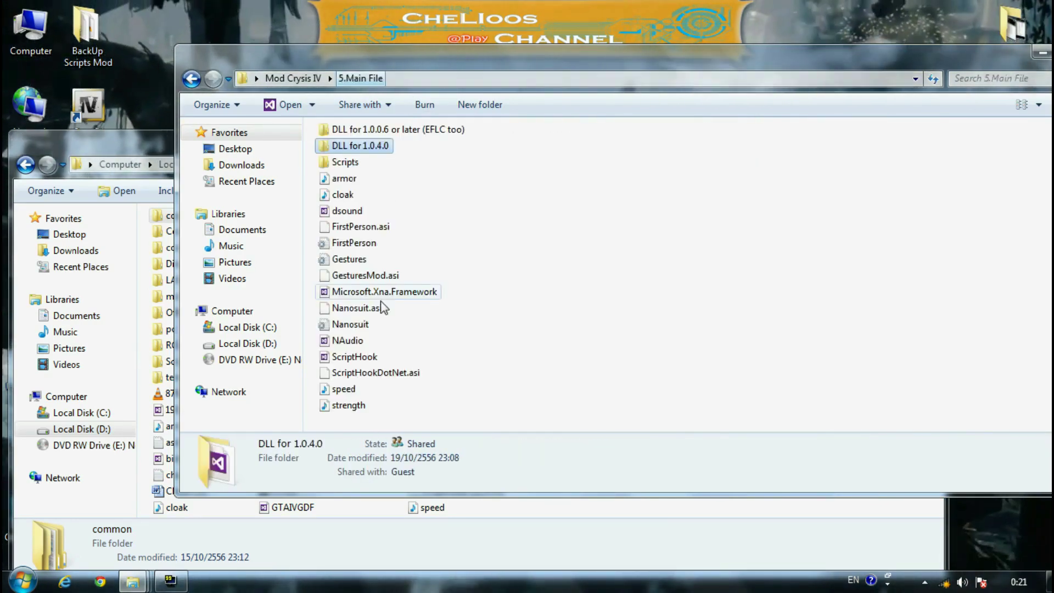
click(354, 358)
click(482, 384)
drag(425, 406, 326, 181)
click(500, 227)
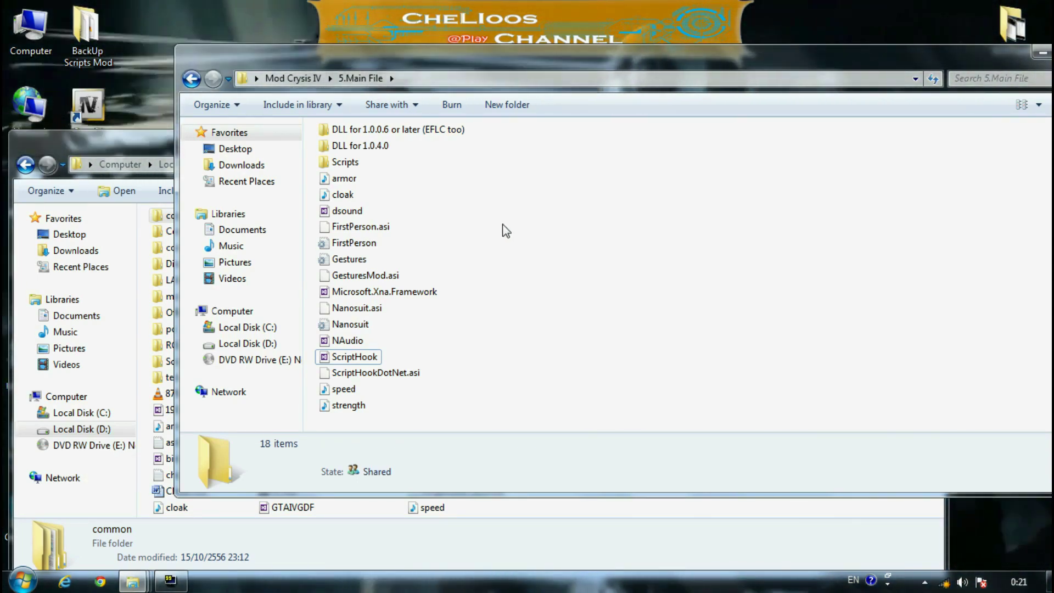
drag(460, 61, 505, 60)
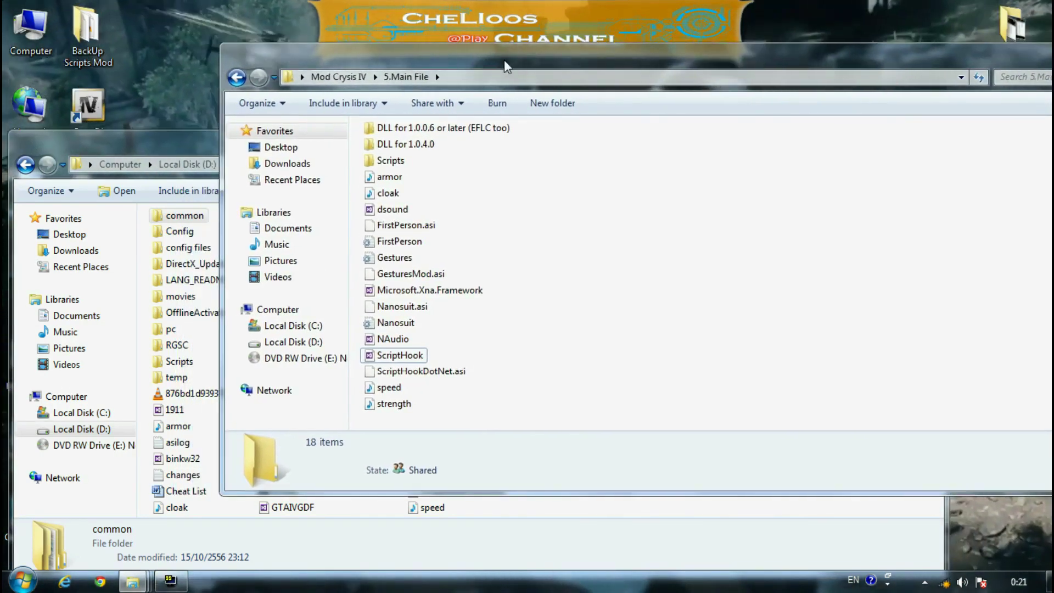
click(416, 358)
click(589, 344)
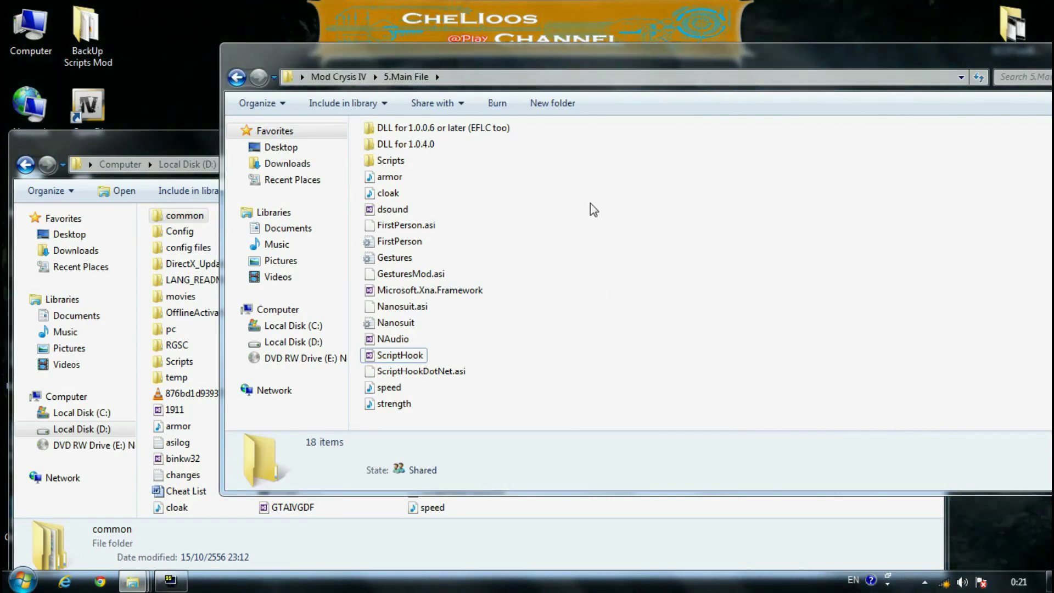
Inspect the ScriptHook file inside the DLL for 1.0.0.6 or later (EFLC too) folder and return to 5.Main File.
click(446, 136)
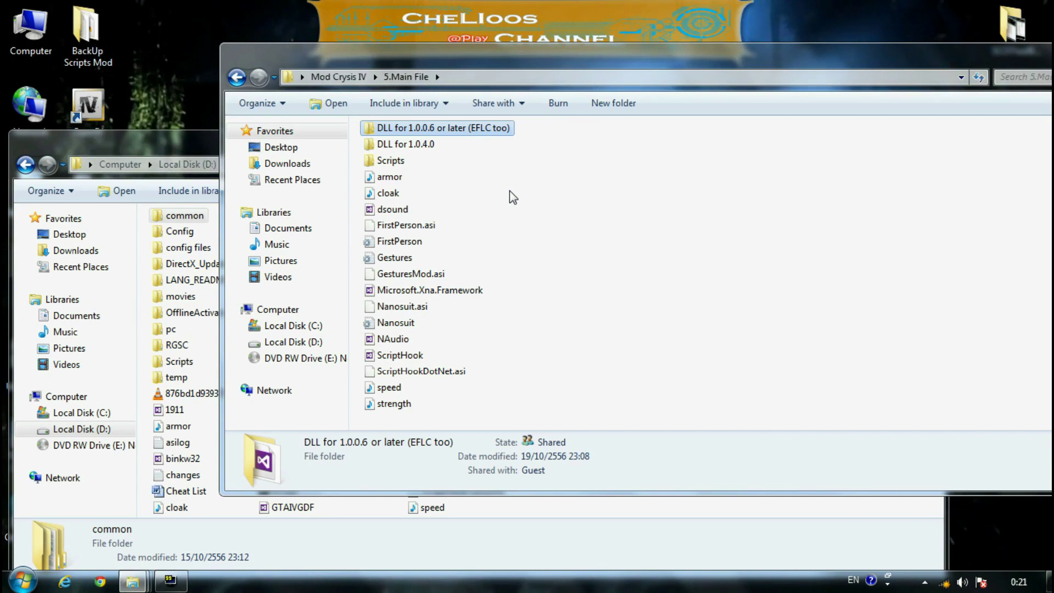
double_click(483, 129)
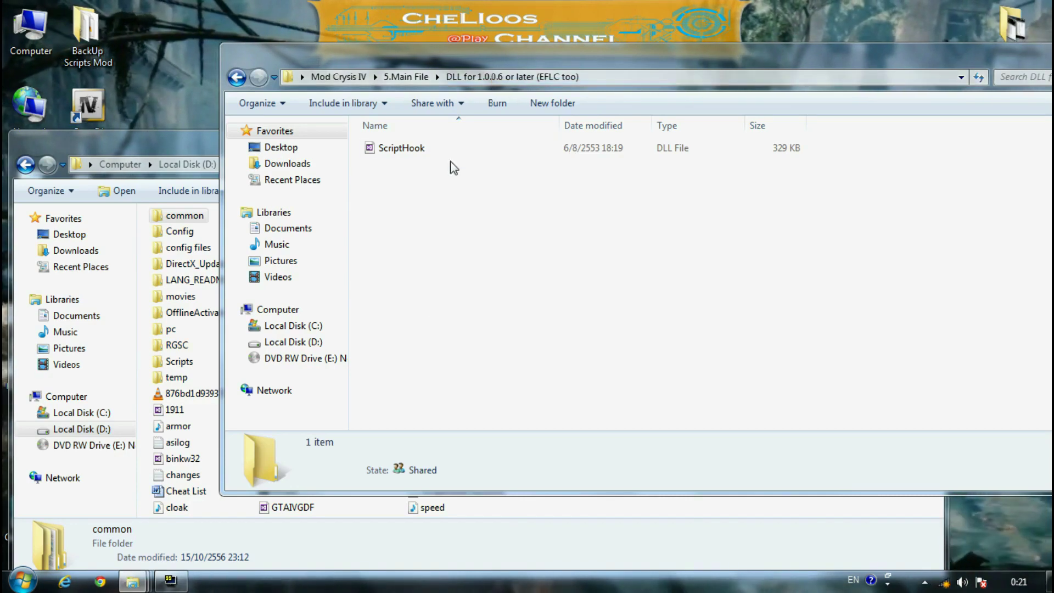
click(404, 153)
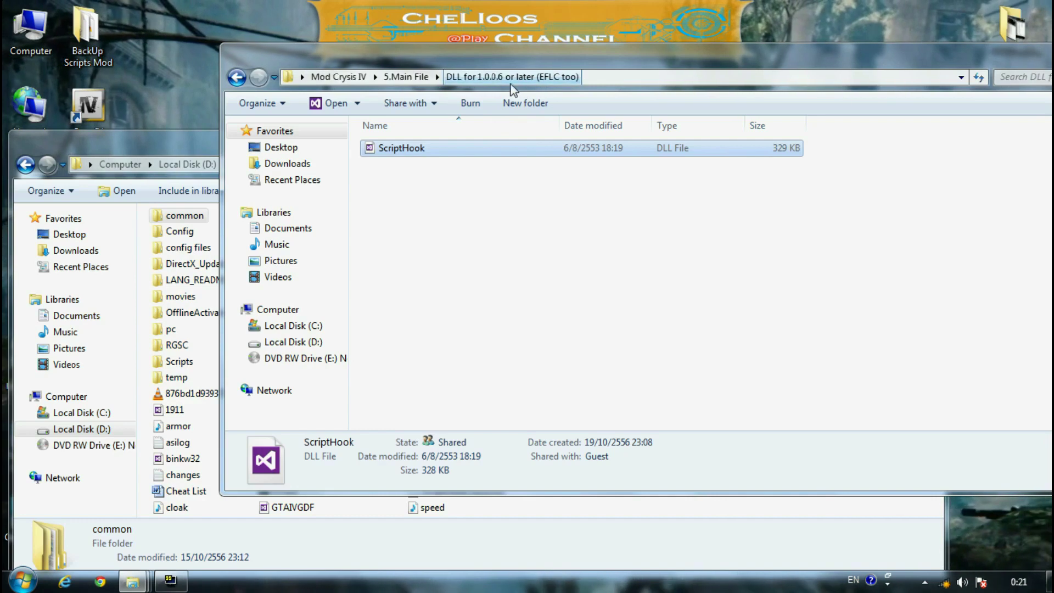
click(405, 77)
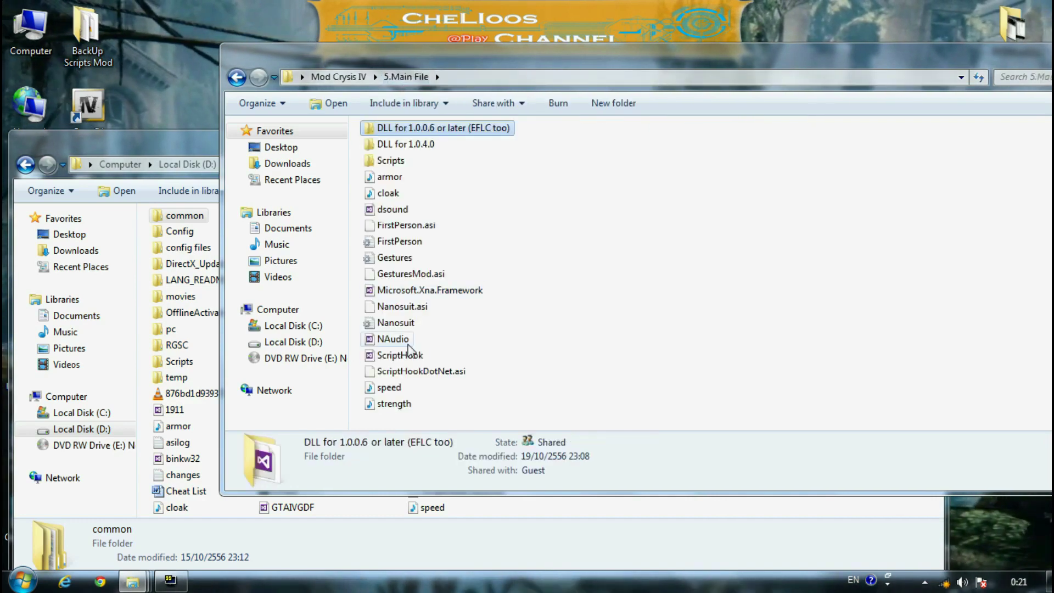
click(396, 356)
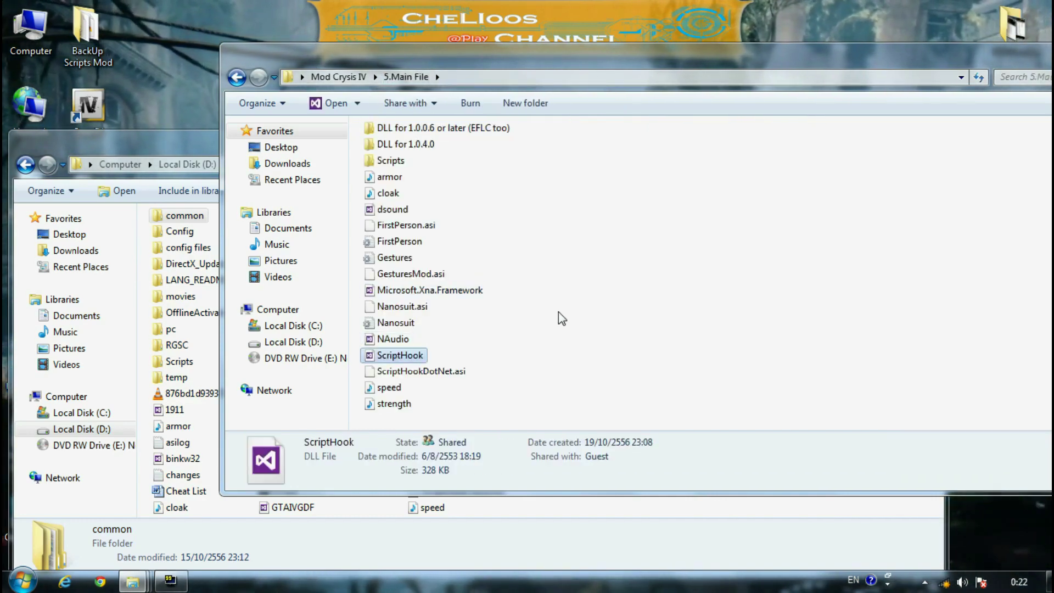
click(558, 313)
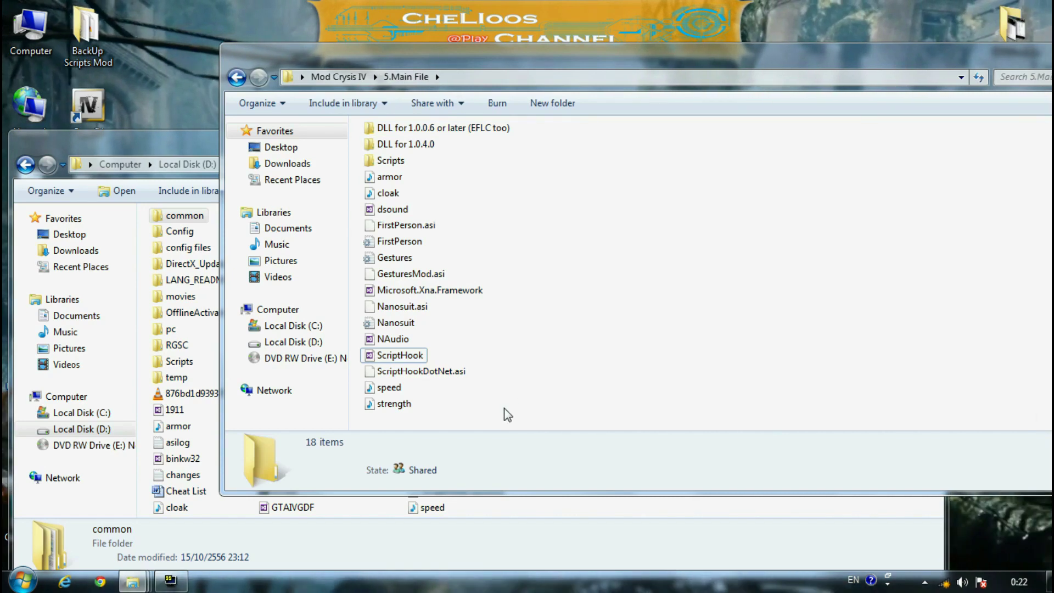
Copy the Scripts folder and all files from armor to strength in 5.Main File, and bring the Grand Theft Auto IV folder to the front.
drag(479, 423, 377, 169)
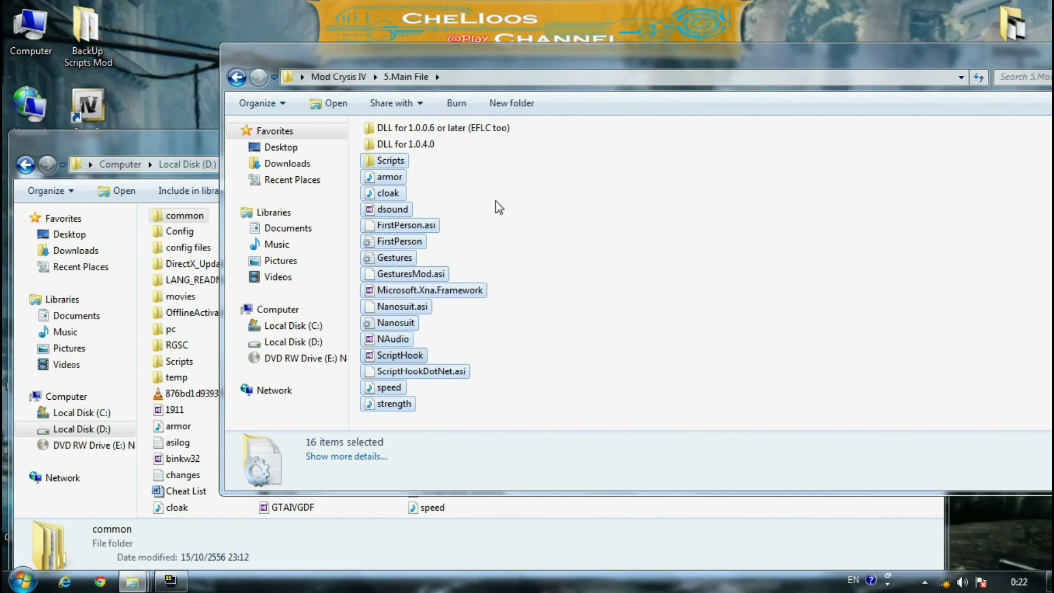
right_click(396, 225)
click(430, 420)
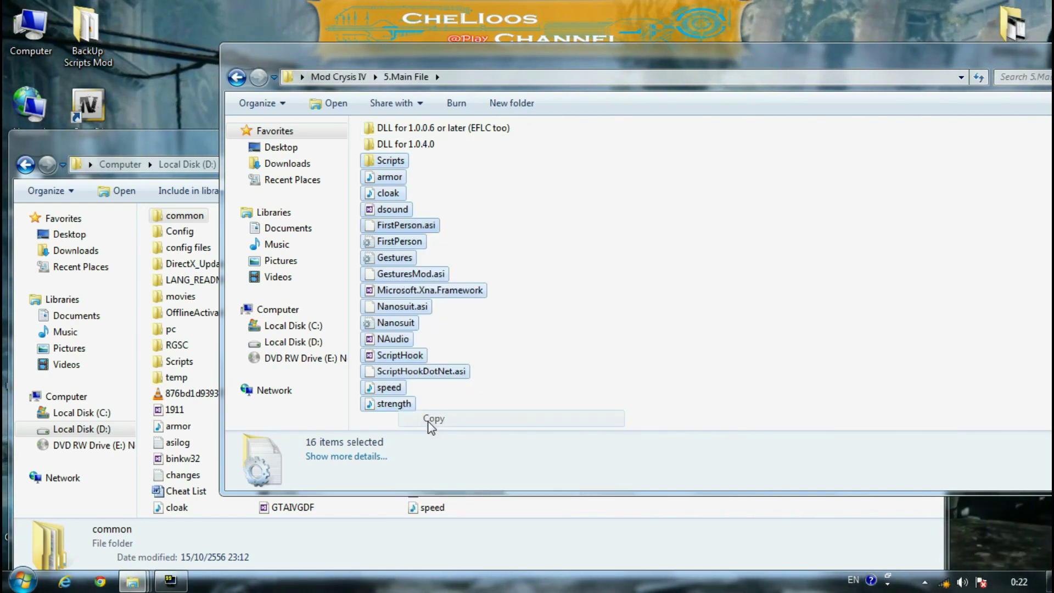
click(566, 541)
click(731, 317)
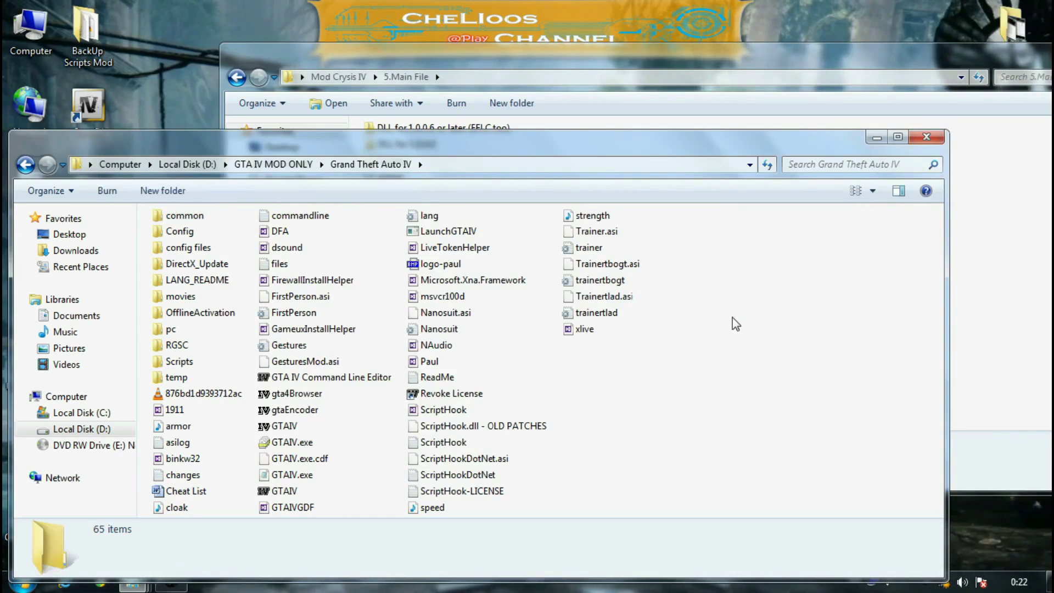
Paste the copied main files into the Grand Theft Auto IV folder, replacing the existing files and merging the Scripts folder.
right_click(735, 324)
click(768, 189)
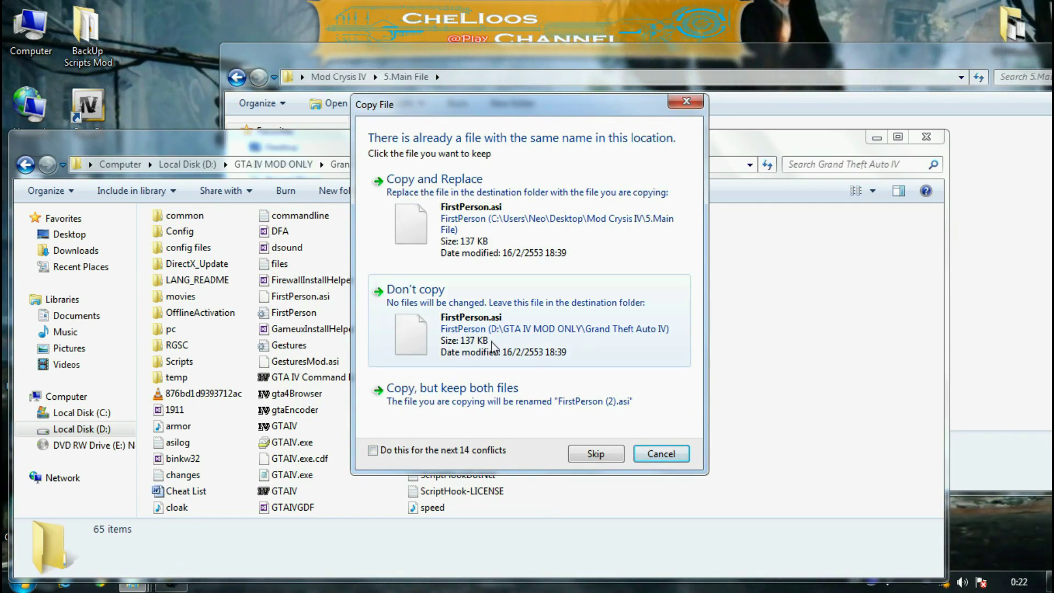
click(518, 237)
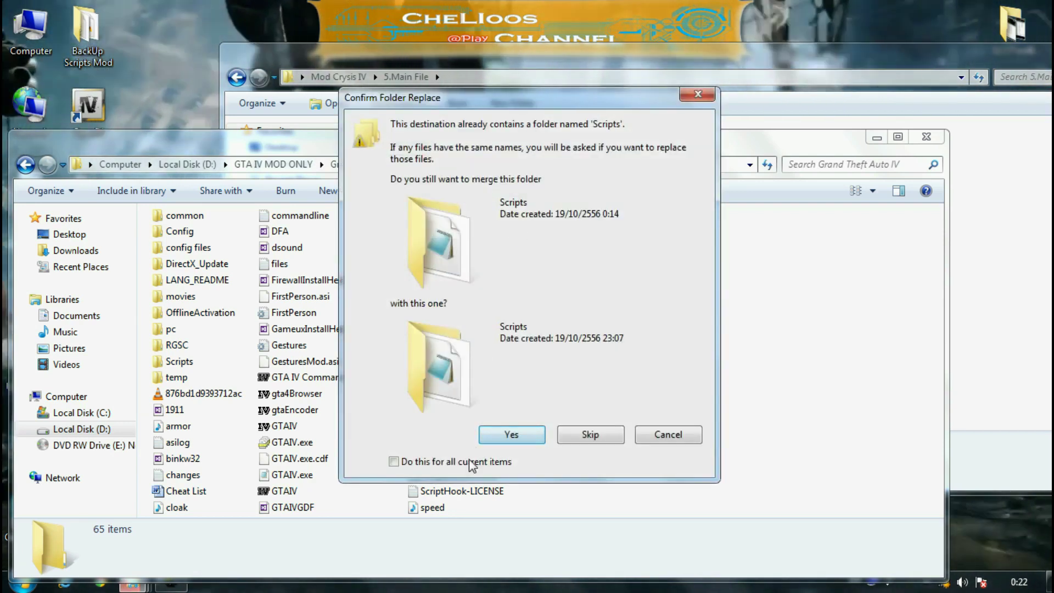
click(508, 435)
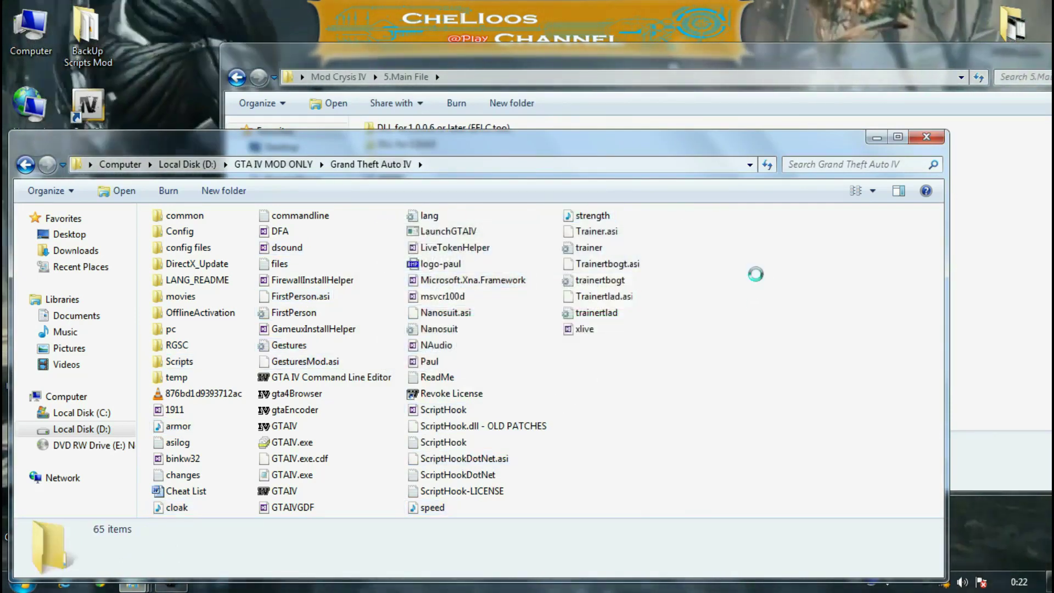
right_click(752, 275)
click(768, 369)
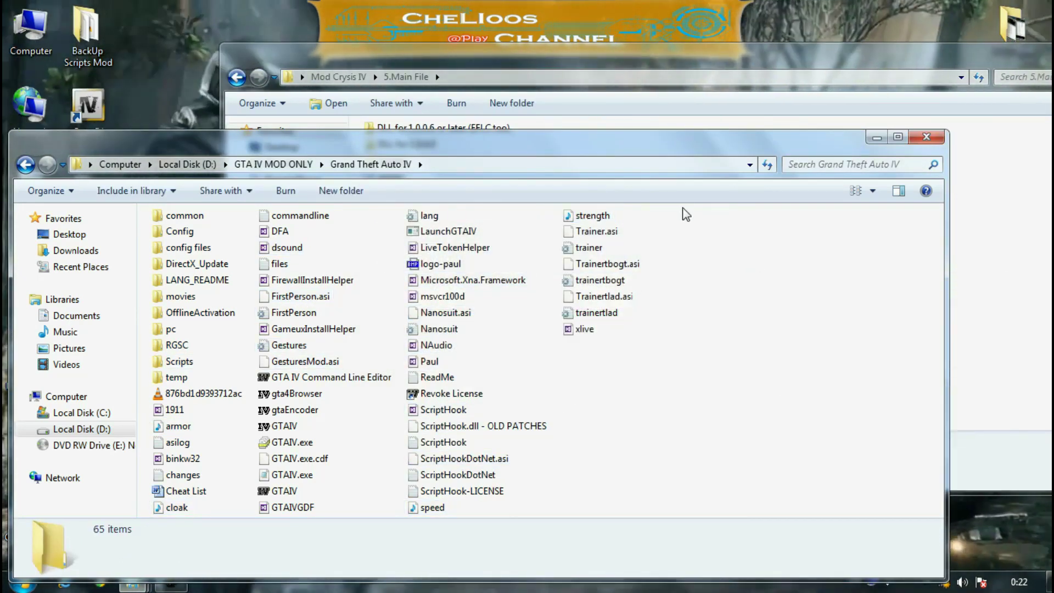
Bring the 5.Main File window back, clear its selection and go up to the Mod Crysis IV folder.
click(623, 66)
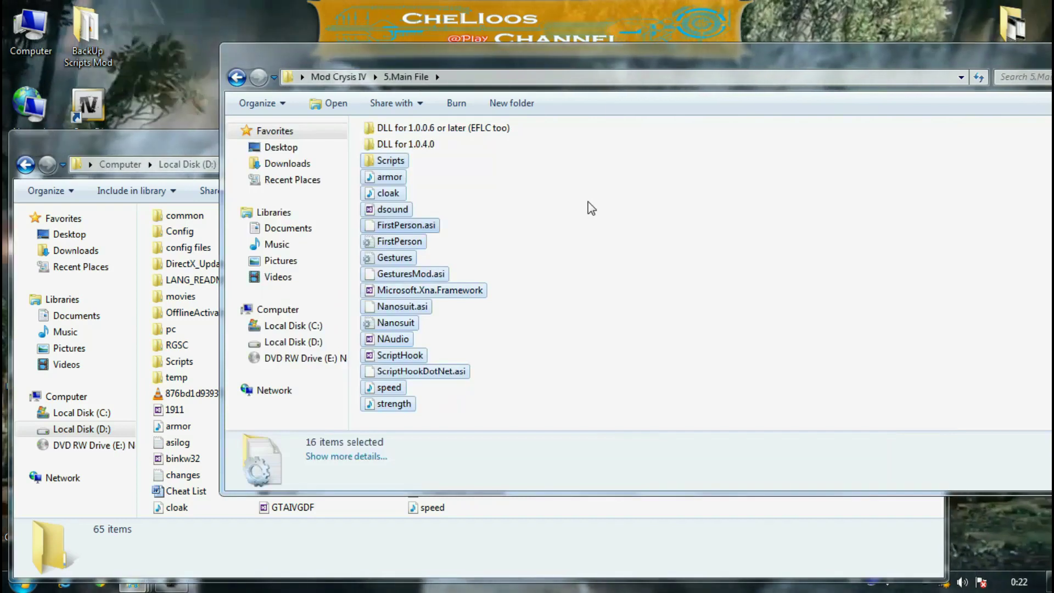
click(588, 207)
click(338, 76)
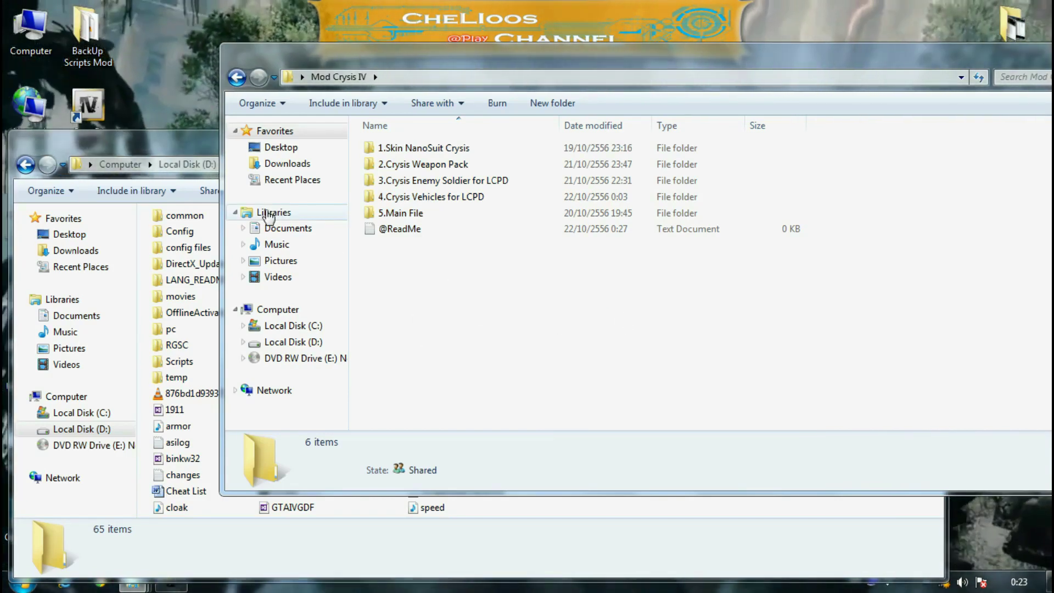
Minimize the Grand Theft Auto IV and Mod Crysis IV folder windows to show the desktop.
click(165, 141)
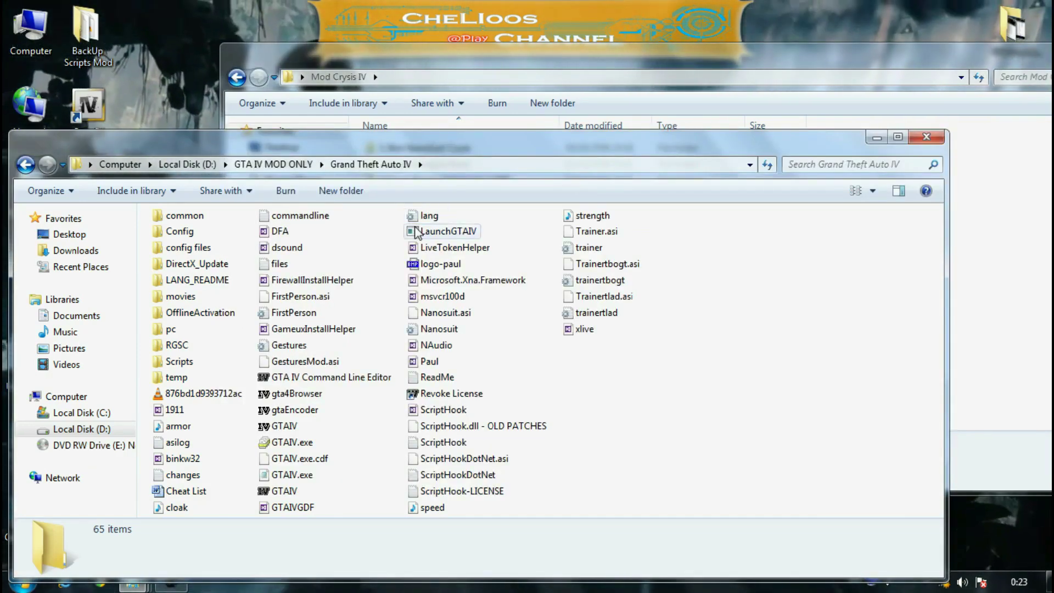
mouse_move(417, 233)
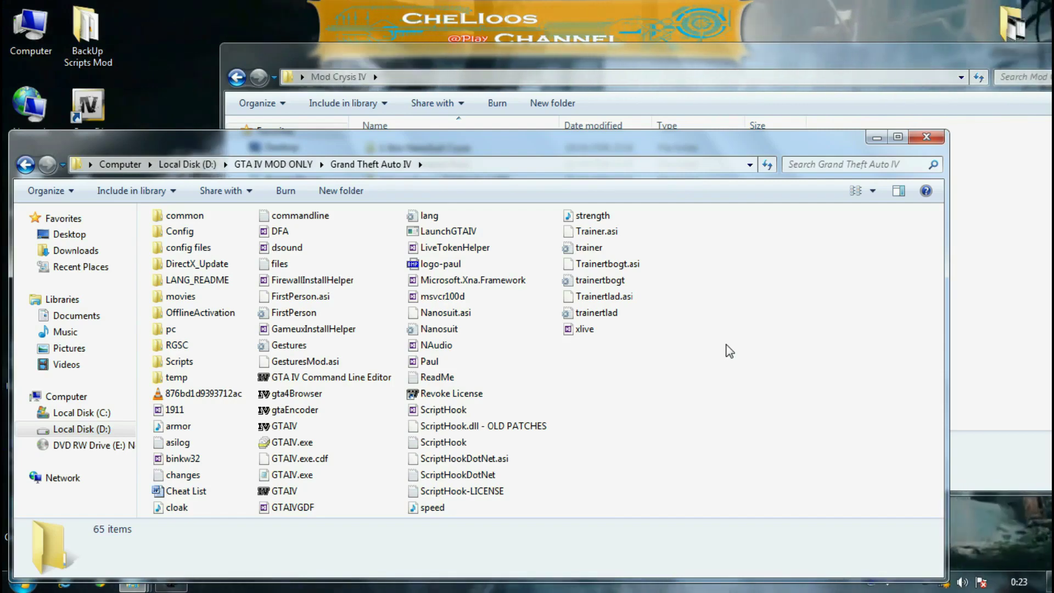
click(877, 137)
drag(904, 66, 747, 82)
click(930, 67)
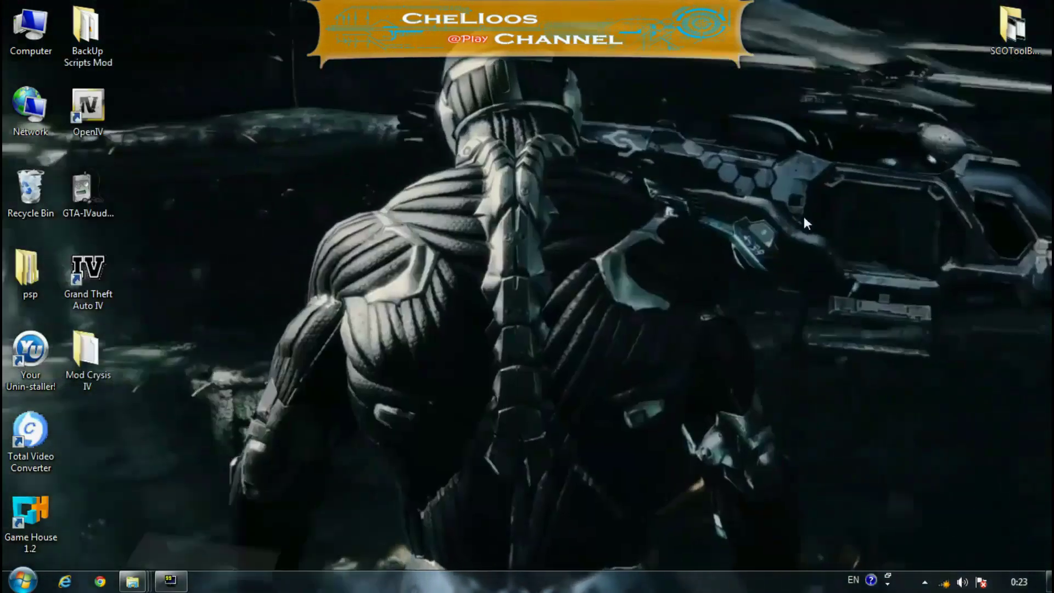